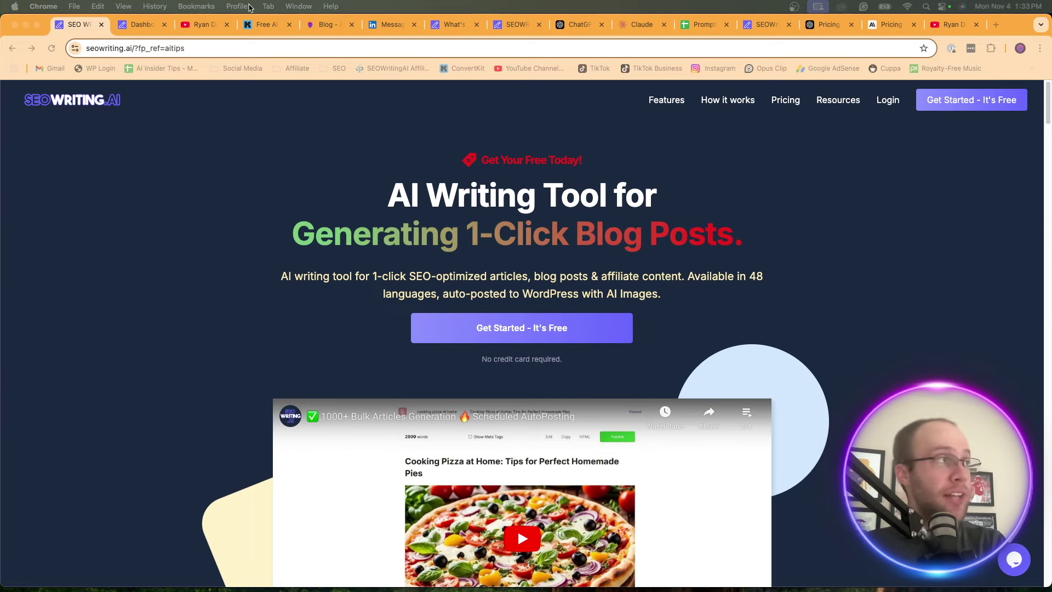
Show the SEOWriting.ai dashboard, then switch to the YouTube channel's Videos page of latest uploads
click(141, 24)
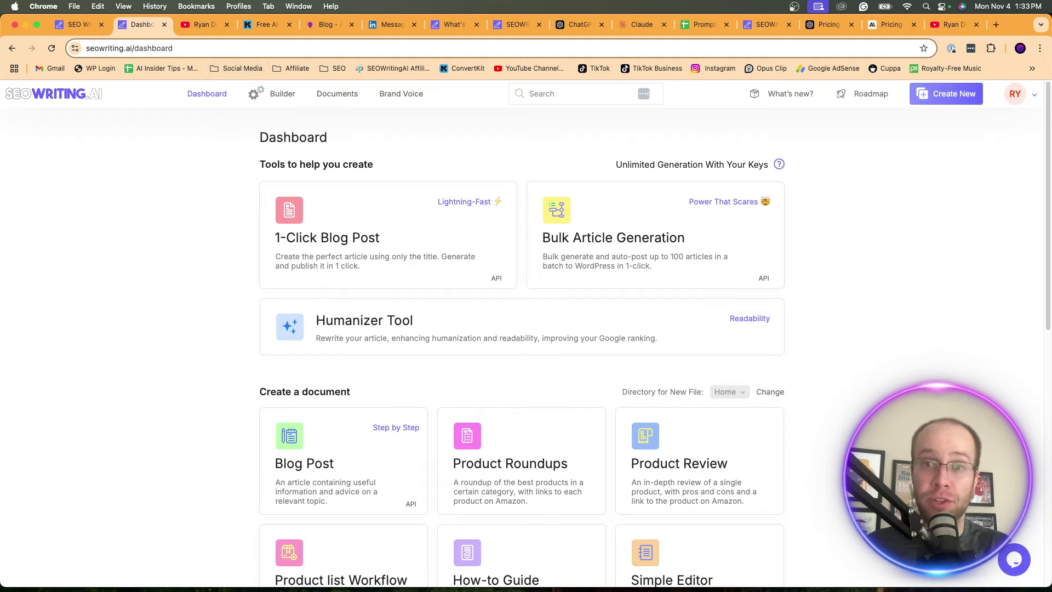
key(ctrl+Tab)
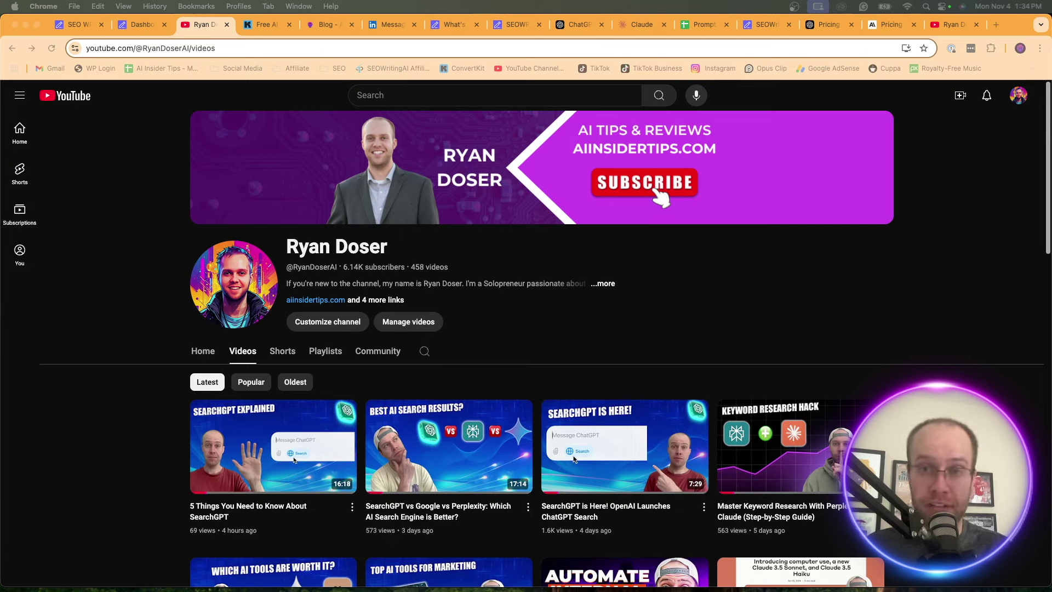
Show the ConvertKit Free AI Marketing Essentials Guide sign-up page, then return to the YouTube tab
click(264, 24)
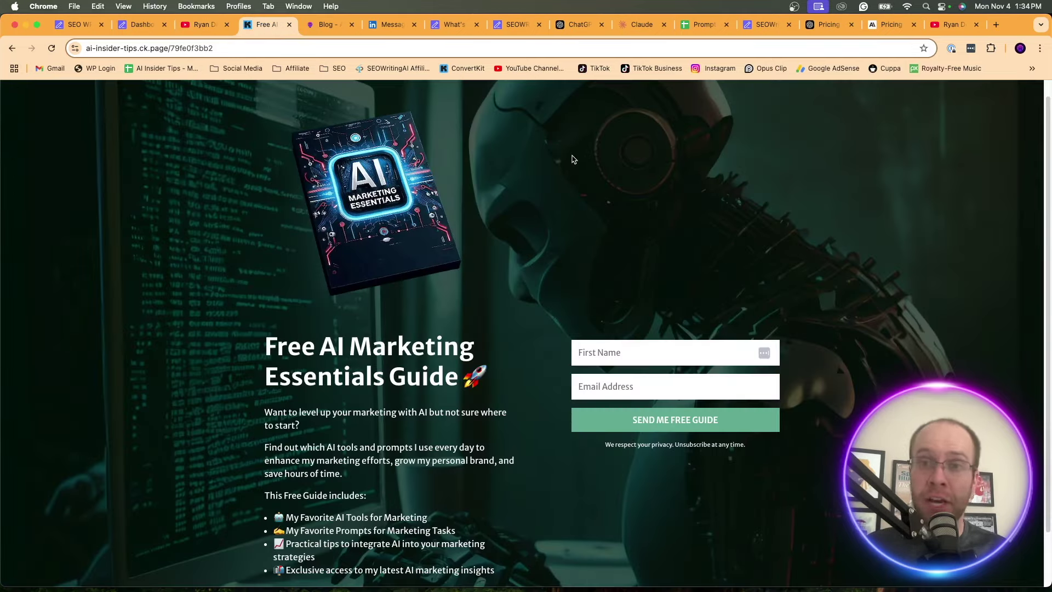
triple_click(258, 351)
click(256, 354)
triple_click(255, 354)
click(253, 358)
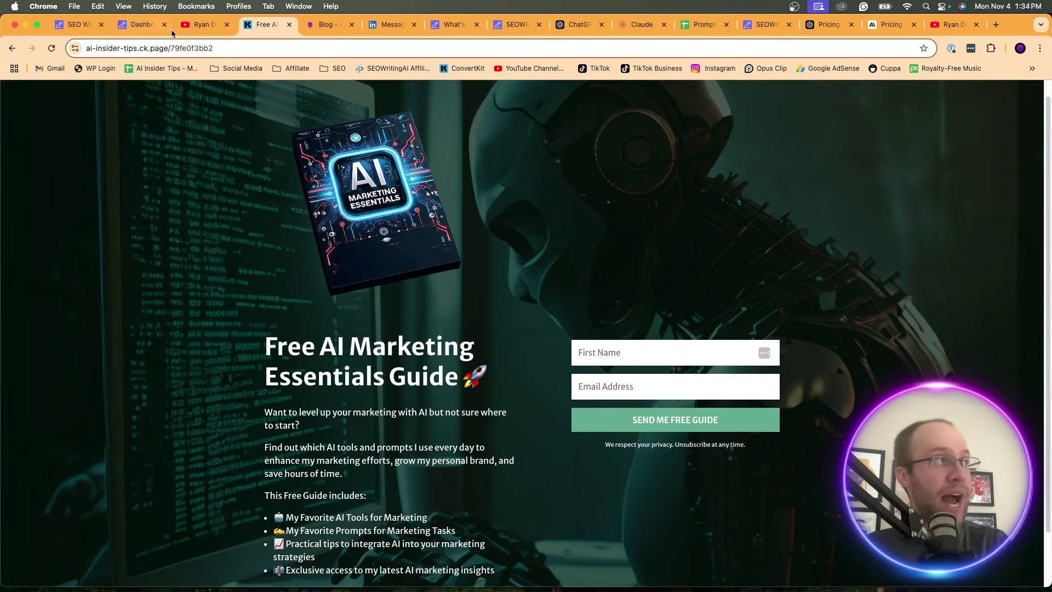
click(186, 25)
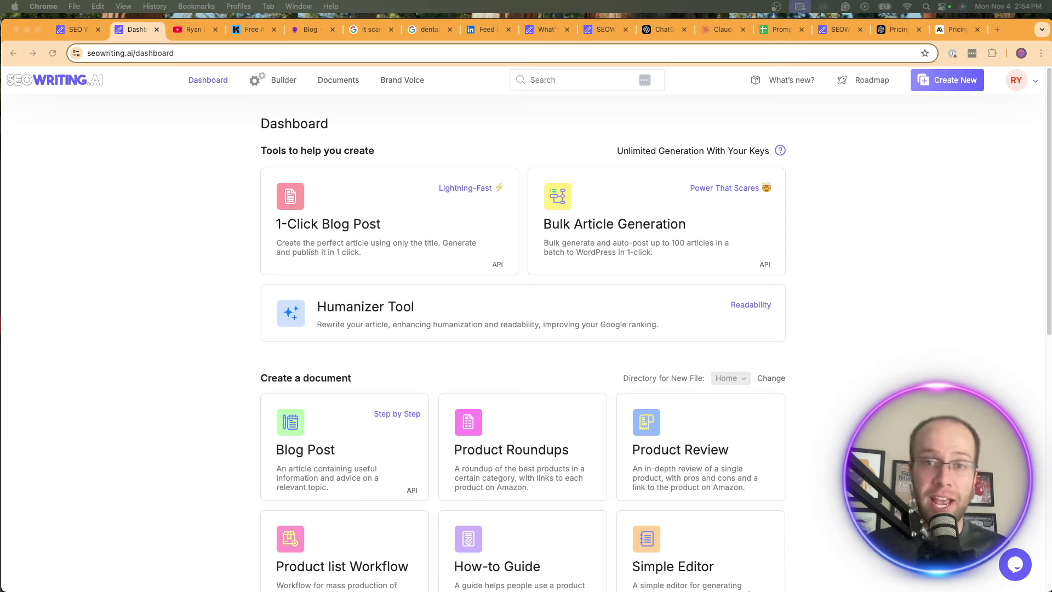
scroll(828, 204, down, 10)
scroll(831, 206, up, 10)
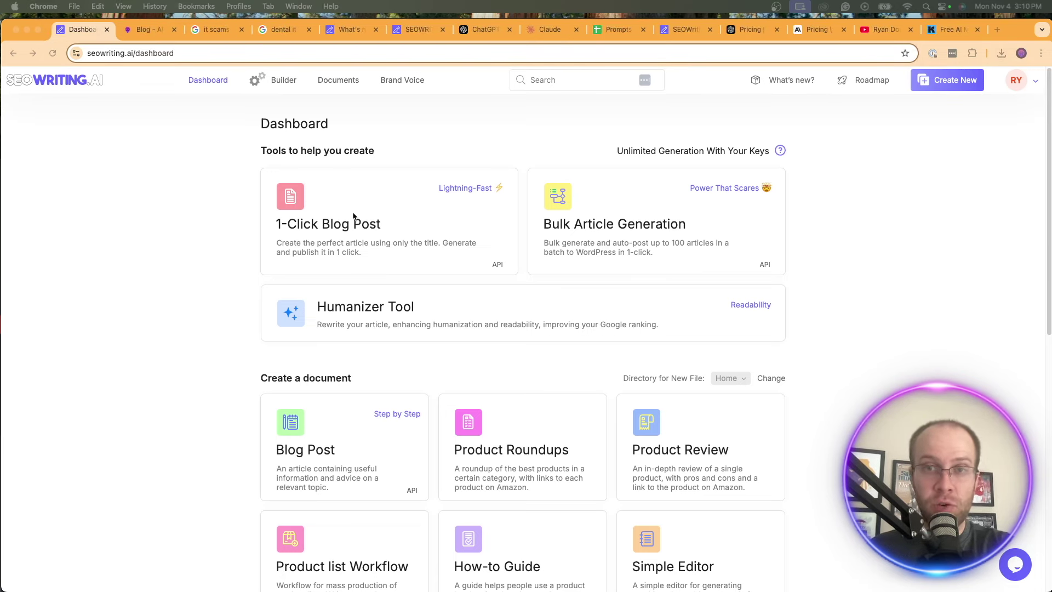
Bring up the AI Insider Tips blog page and scroll through its grid of recent posts
click(138, 31)
click(132, 53)
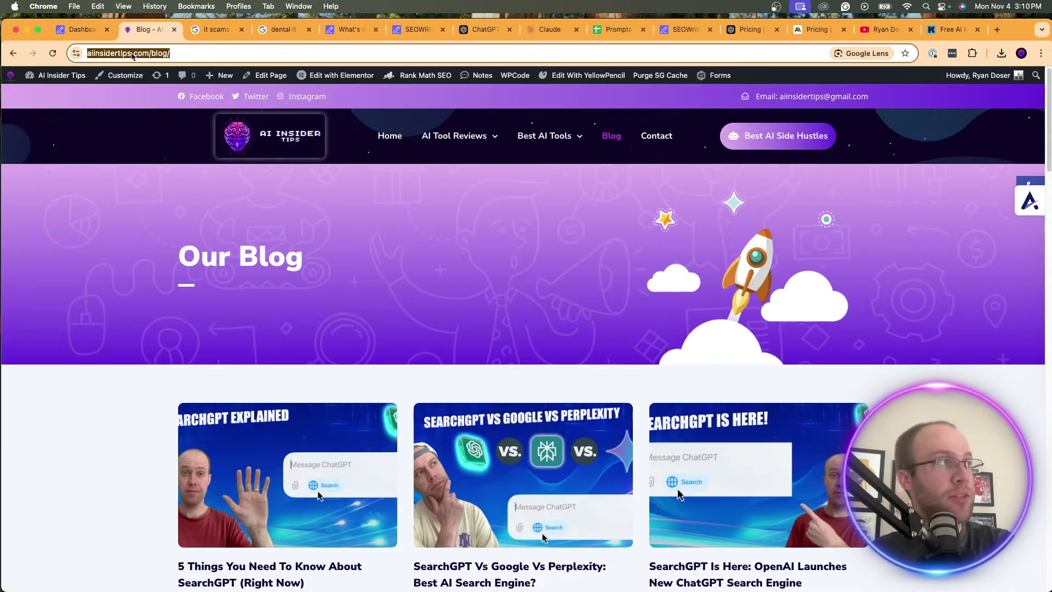
click(132, 53)
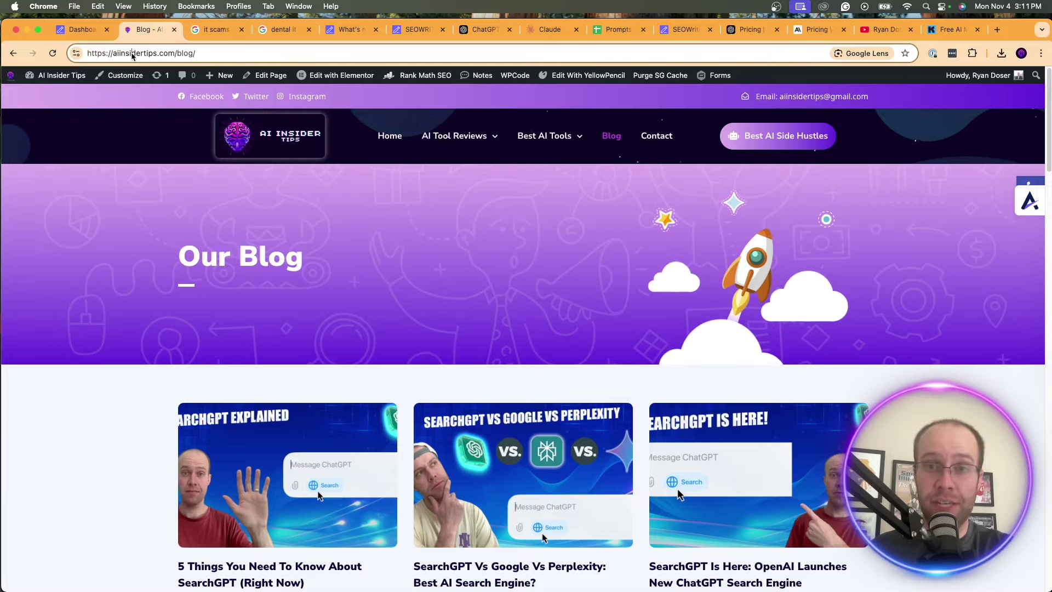
scroll(515, 334, down, 8)
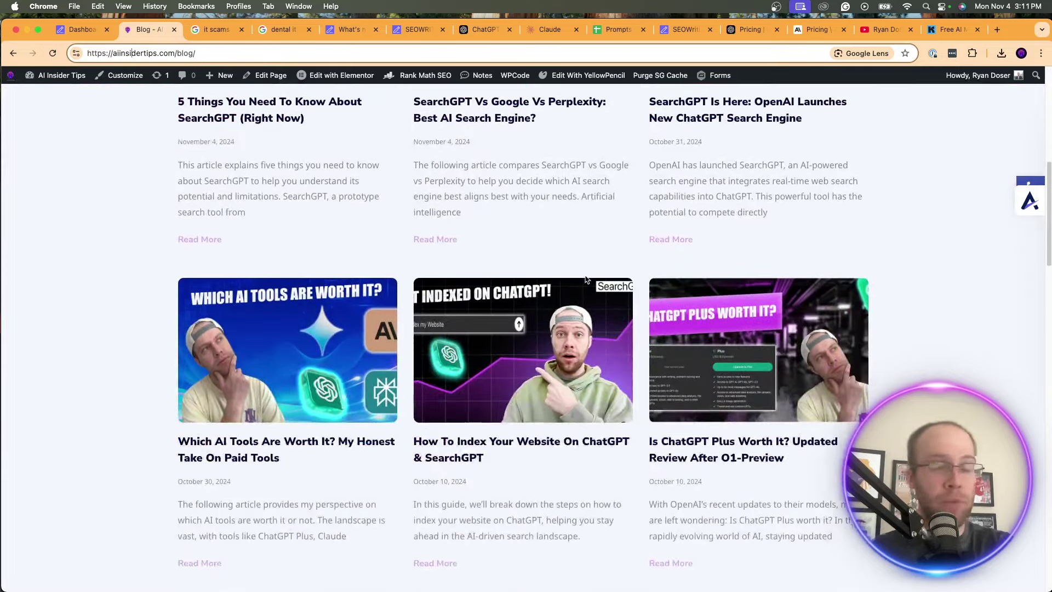
scroll(585, 280, down, 5)
scroll(584, 274, down, 4)
scroll(584, 274, up, 14)
View Google results for 'it scams for dental practices' and Des Moines dental IT, then return to SEOWriting.ai
click(210, 29)
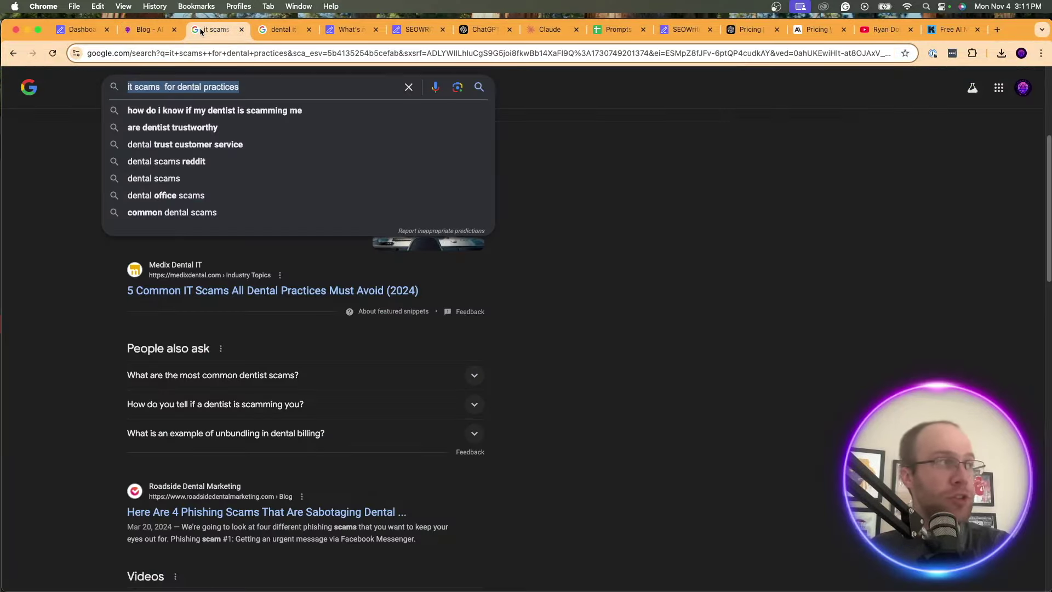
click(542, 155)
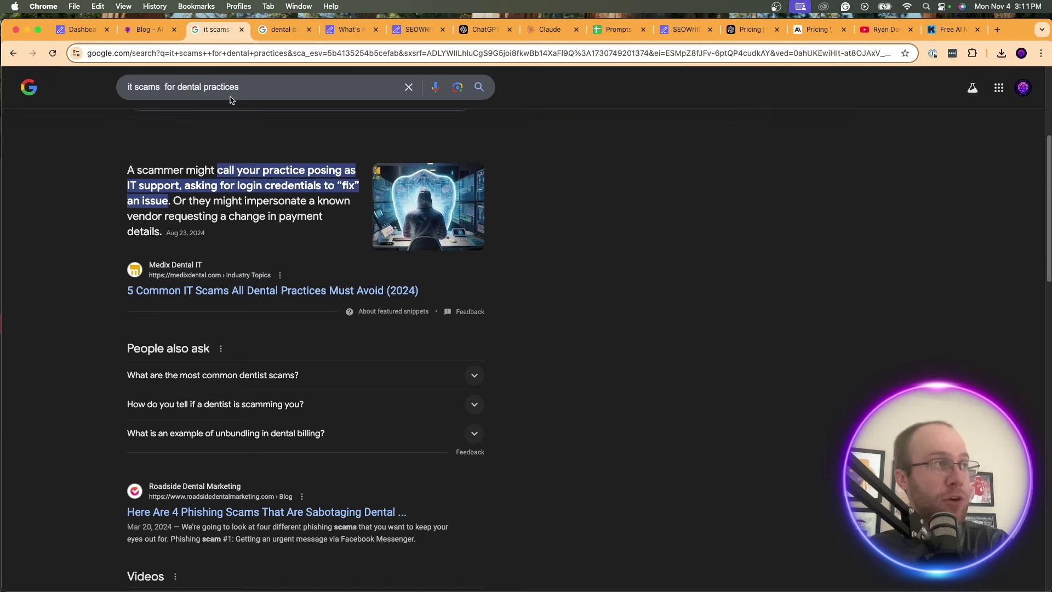
click(281, 30)
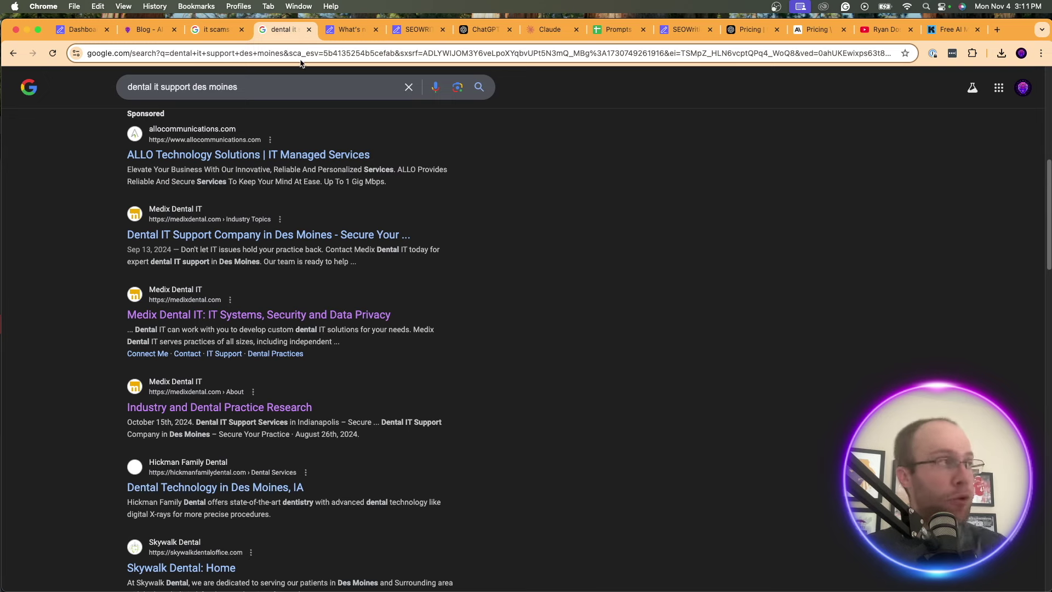
click(91, 32)
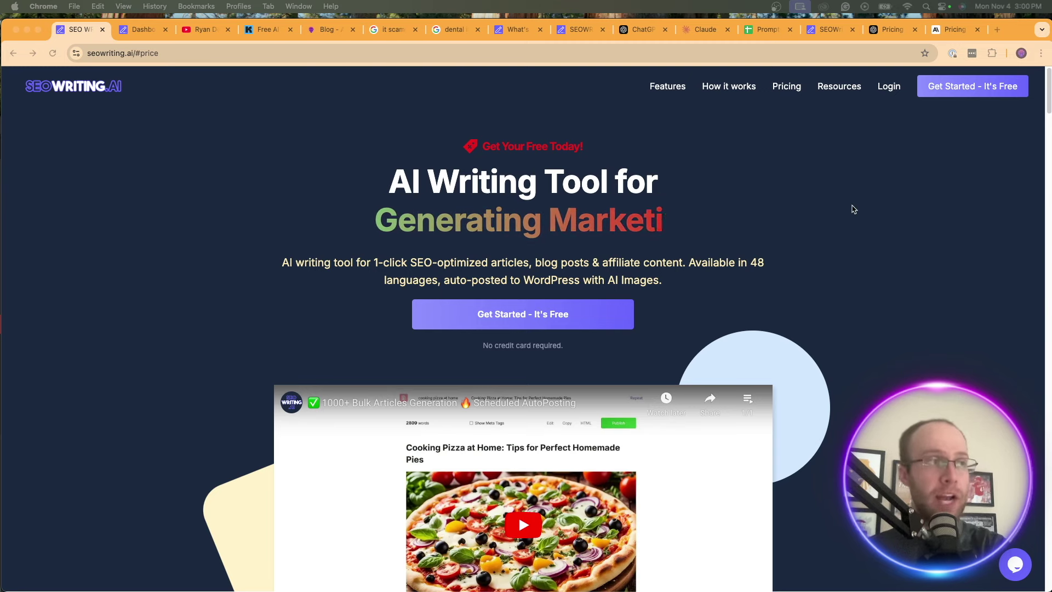
Jump to the SEOWriting.ai pricing plans and highlight the Starter plan's price
click(767, 224)
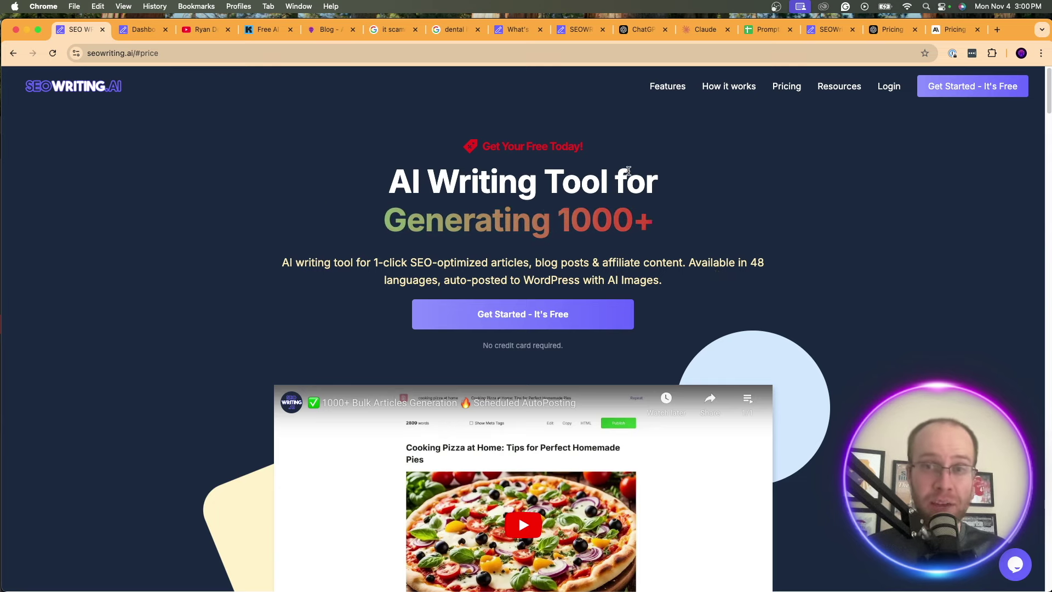
click(787, 87)
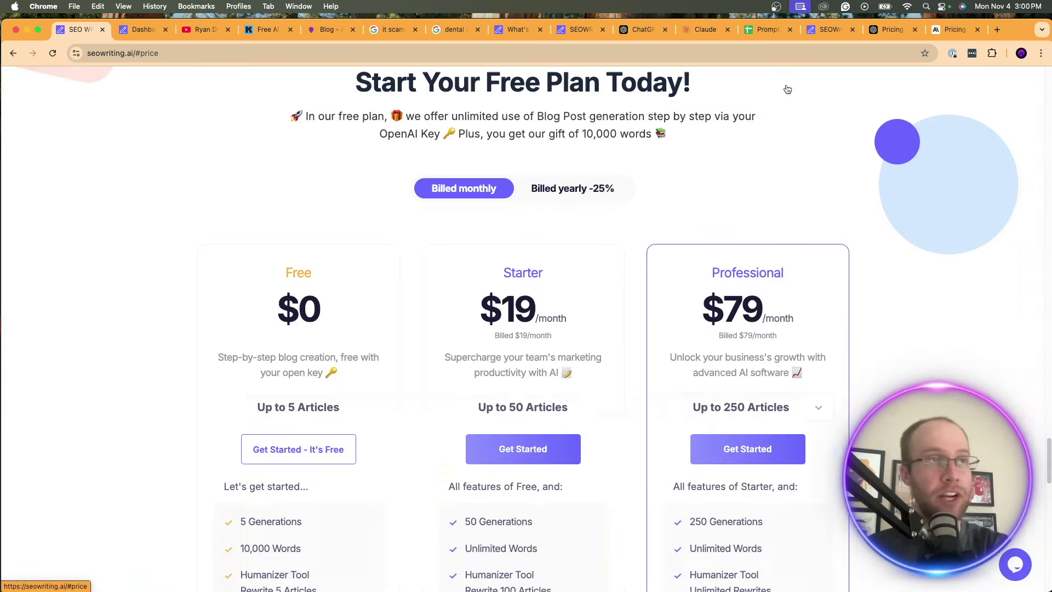
scroll(707, 195, down, 2)
scroll(697, 208, down, 1)
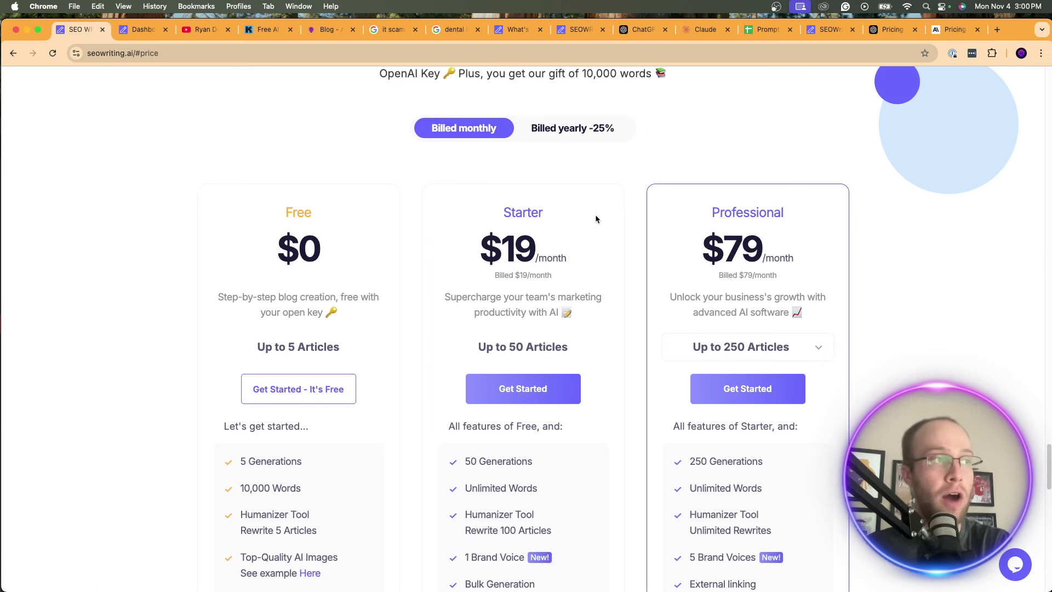
scroll(592, 218, down, 1)
drag(570, 230, 505, 232)
click(598, 248)
scroll(605, 234, down, 1)
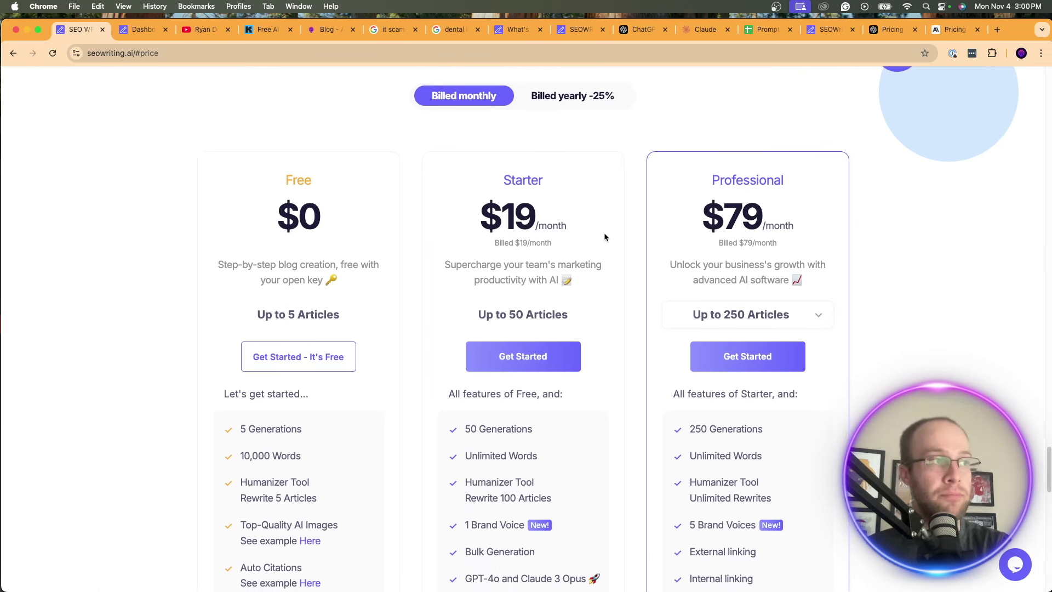
Highlight the plan limits: Up to 50 Articles, Up to 5 Articles and 10,000 Words
drag(573, 318, 458, 318)
click(567, 309)
scroll(477, 117, up, 1)
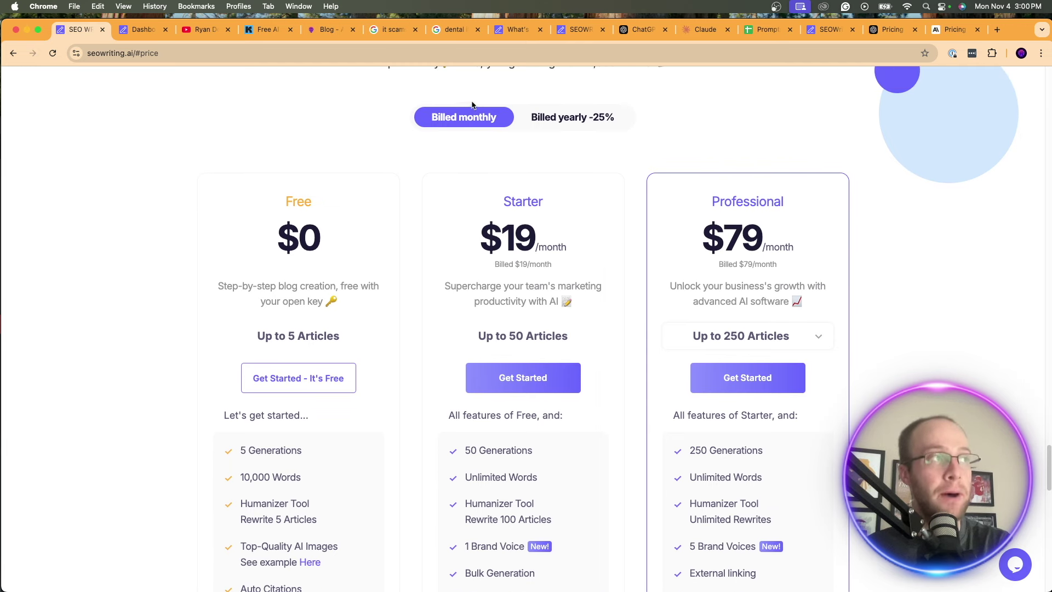
scroll(394, 203, down, 3)
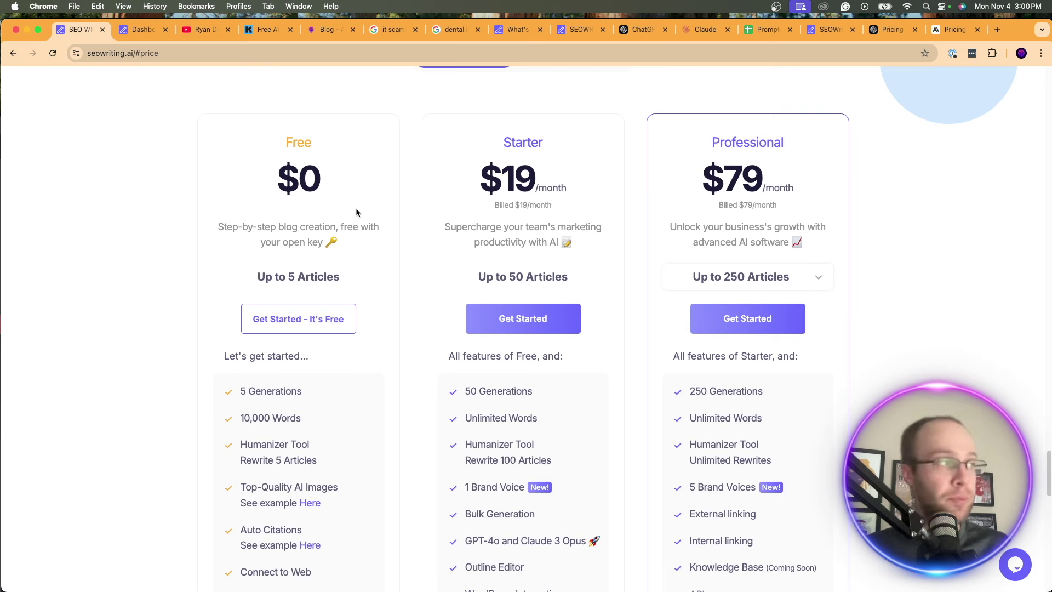
drag(335, 278, 241, 278)
click(354, 279)
scroll(347, 352, down, 2)
drag(304, 386, 224, 386)
click(336, 385)
scroll(336, 385, up, 3)
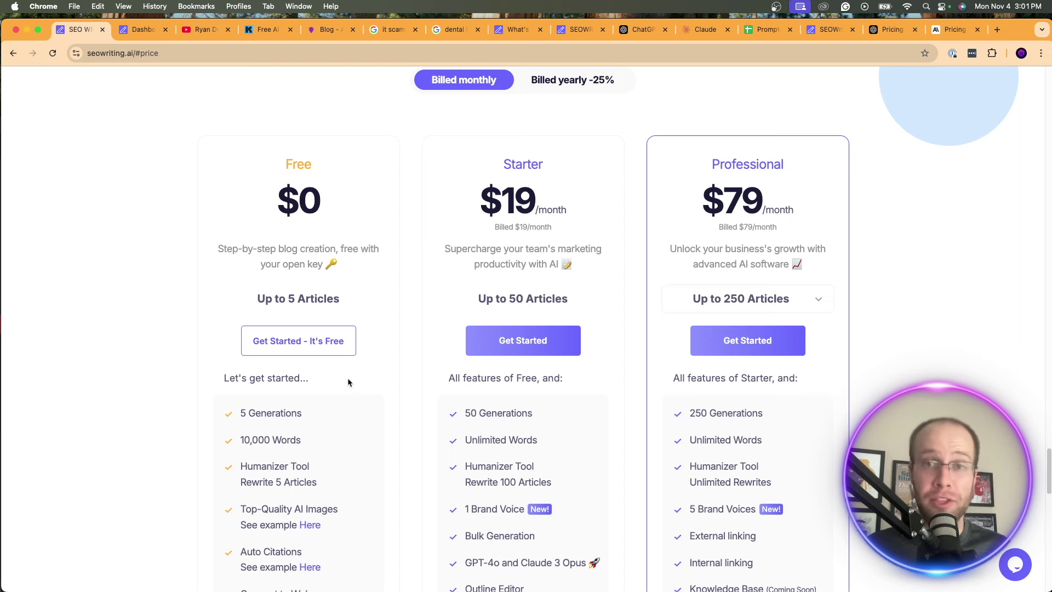
scroll(573, 167, up, 1)
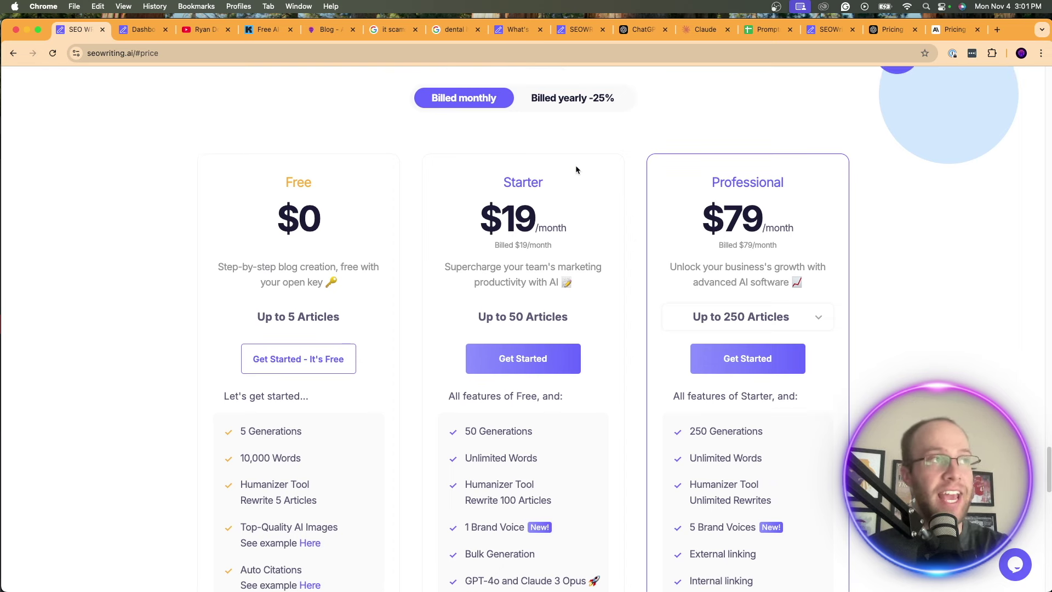
scroll(564, 158, up, 1)
Switch the plans to yearly billing and highlight Starter's $14/month price
click(576, 119)
scroll(614, 143, down, 1)
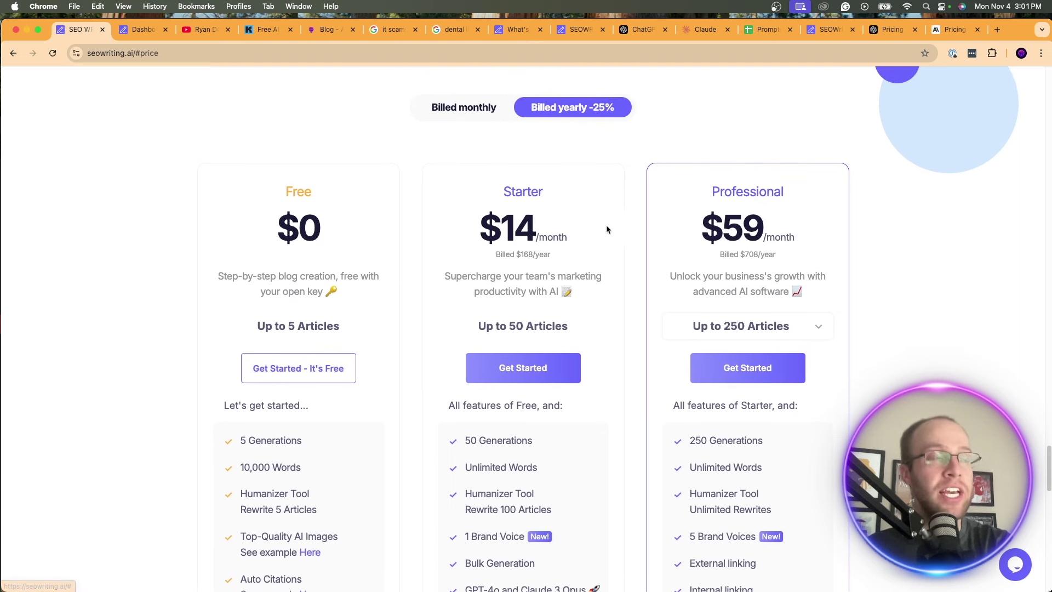
scroll(614, 197, down, 1)
drag(588, 226, 458, 227)
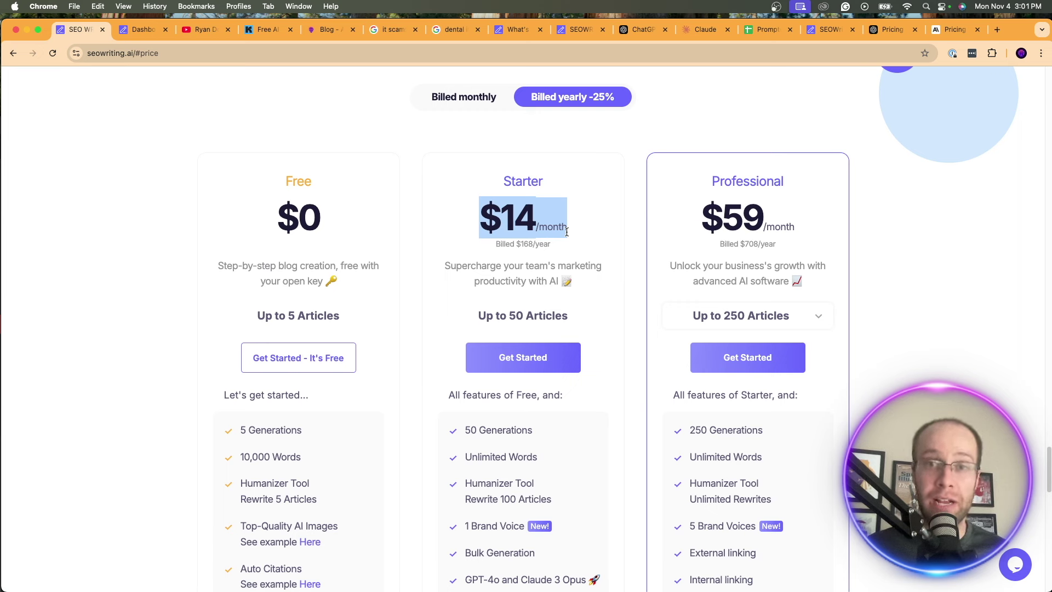
click(564, 210)
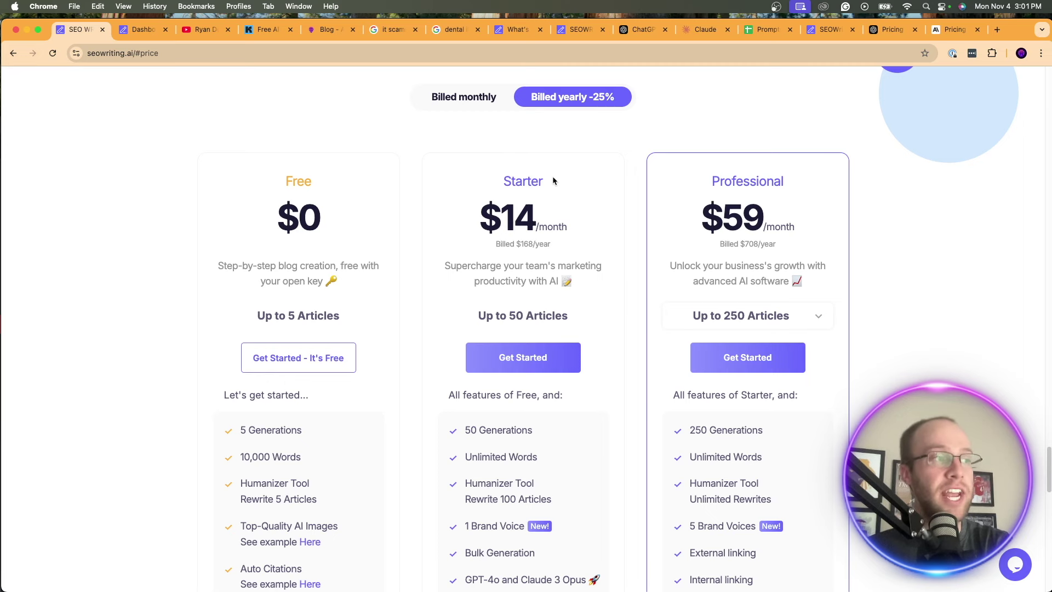
Highlight the Starter plan's Humanizer Tool, Brand Voice and Bulk Generation features
scroll(553, 176, down, 2)
scroll(552, 177, down, 1)
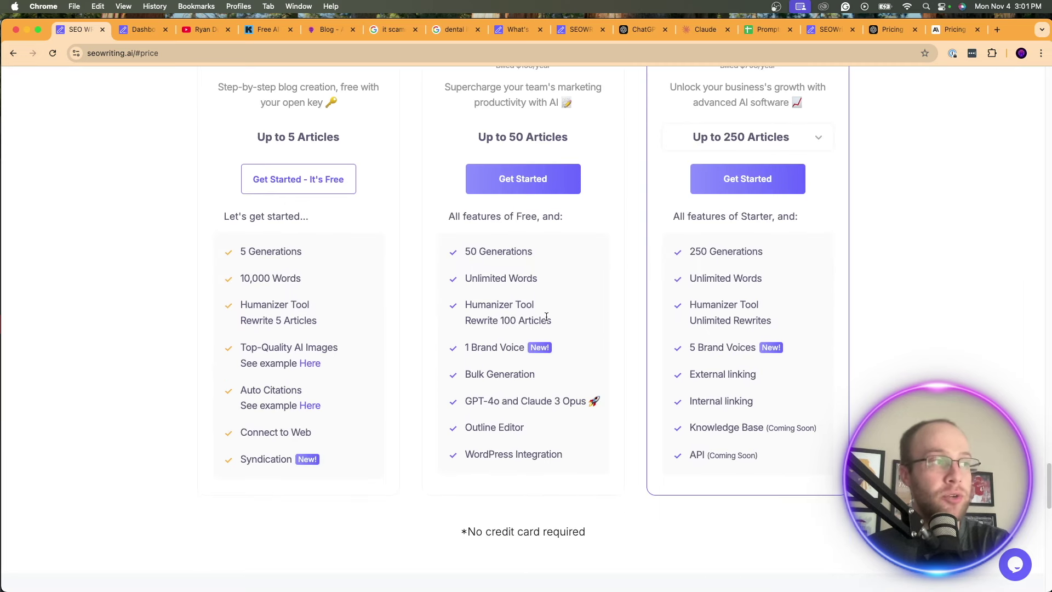
triple_click(546, 318)
click(512, 310)
drag(526, 346, 470, 345)
click(500, 383)
drag(540, 380, 586, 399)
click(479, 396)
click(570, 401)
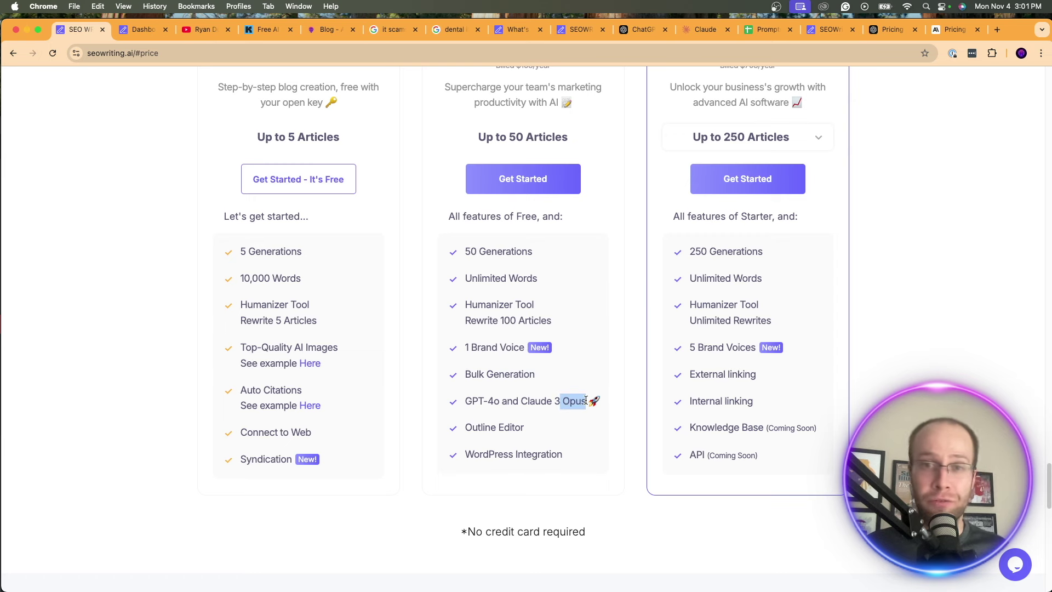
Highlight the Starter plan's GPT-4o and Outline Editor features, then scroll back up
drag(466, 400, 517, 401)
click(517, 400)
scroll(553, 430, down, 1)
drag(542, 434, 465, 436)
drag(525, 409, 465, 409)
click(482, 409)
scroll(743, 481, up, 3)
scroll(743, 482, up, 1)
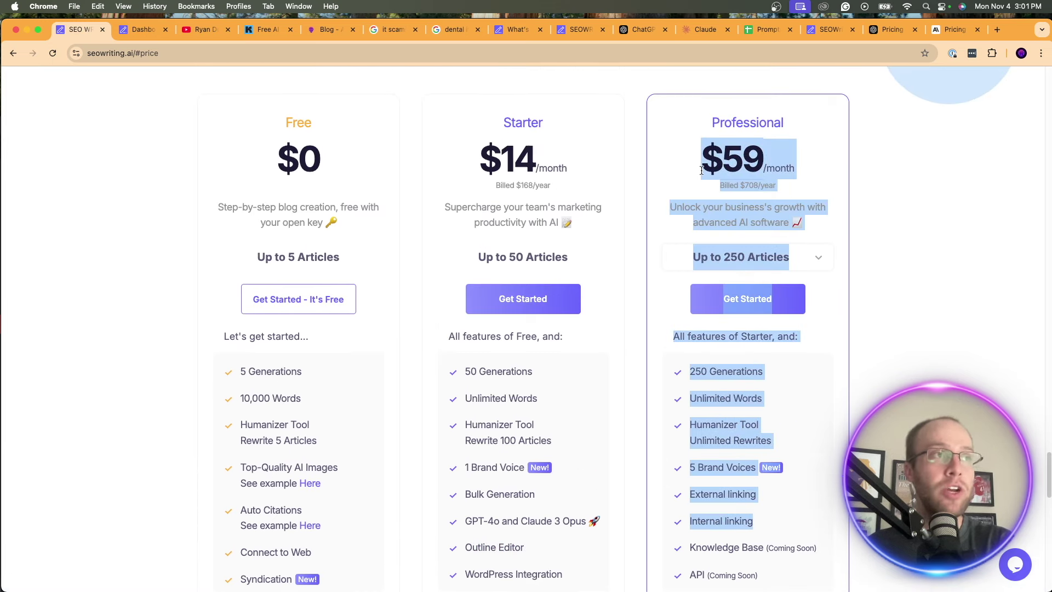
click(1022, 248)
scroll(986, 263, up, 2)
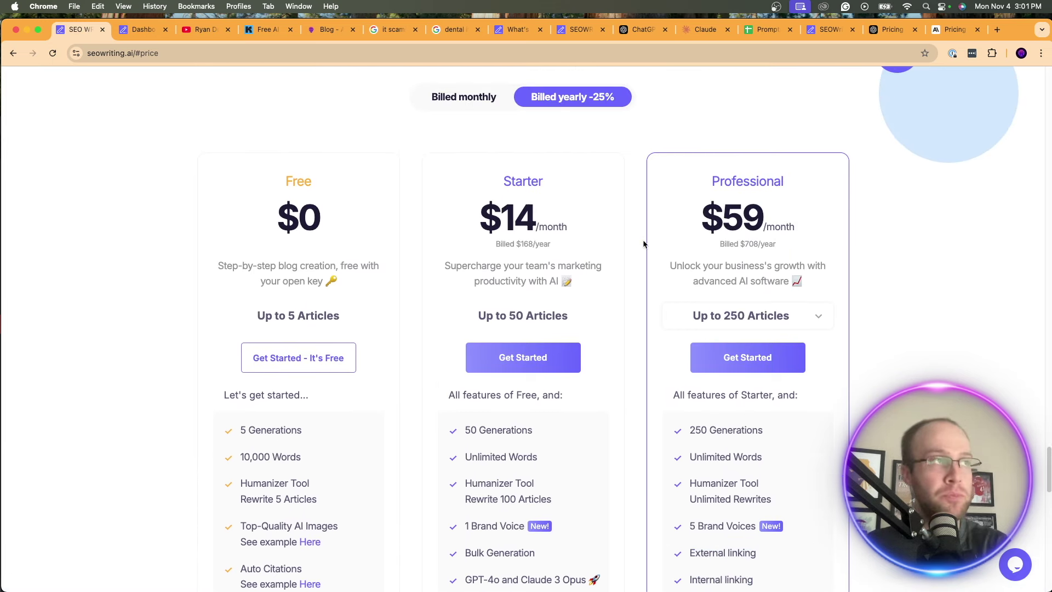
Compare the Starter price under monthly billing, then switch back to yearly billing
click(460, 101)
drag(593, 250, 453, 186)
click(591, 250)
drag(590, 250, 558, 202)
click(574, 216)
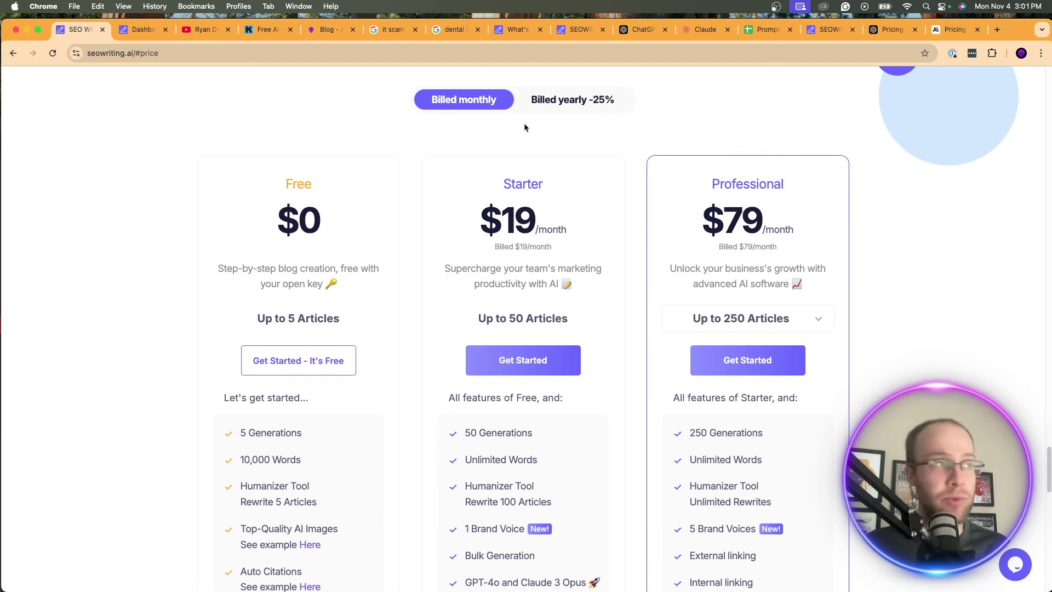
click(558, 100)
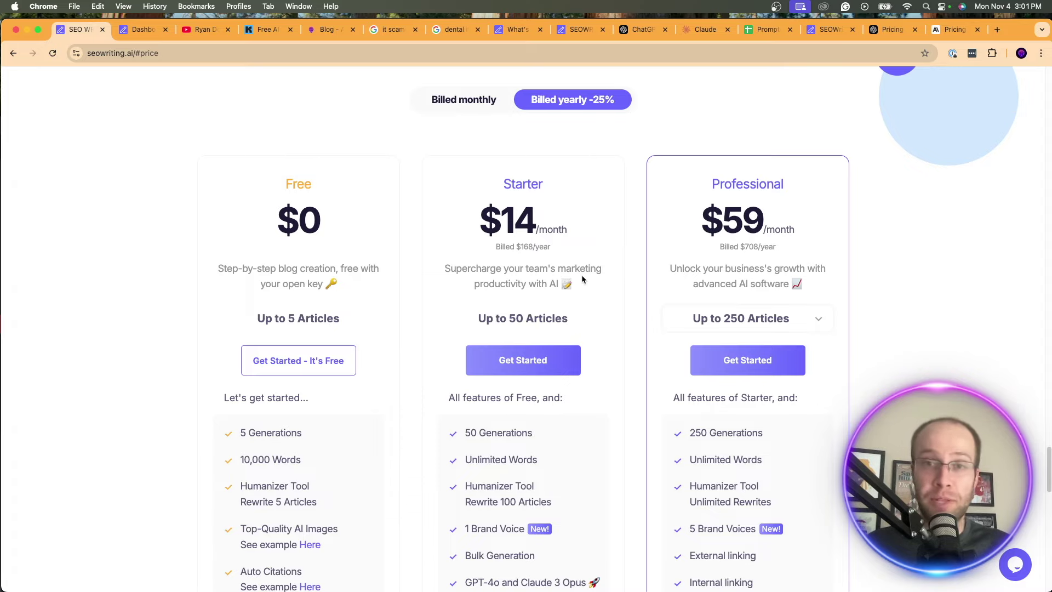
Scroll the plan cards and Q&A, highlighting the Starter plan's 50 Generations line
scroll(630, 186, down, 8)
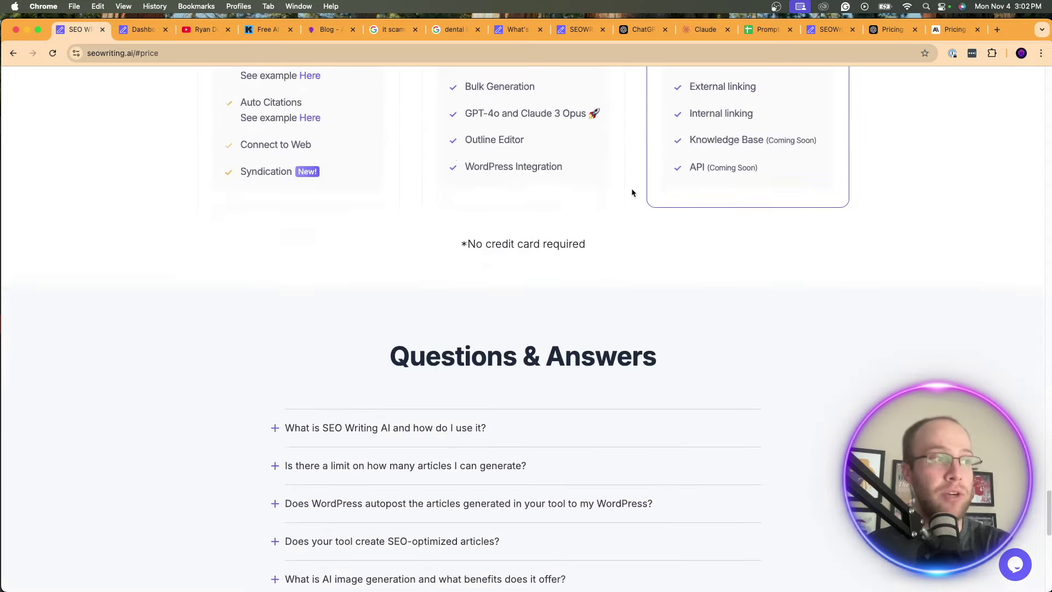
scroll(631, 192, down, 3)
scroll(652, 207, up, 10)
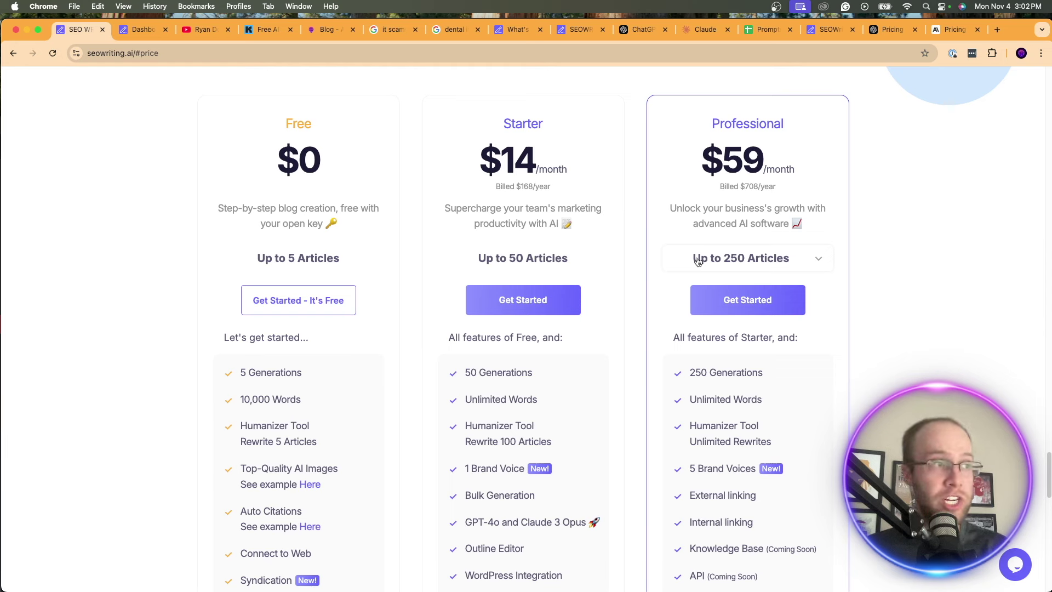
drag(465, 373, 533, 374)
click(560, 390)
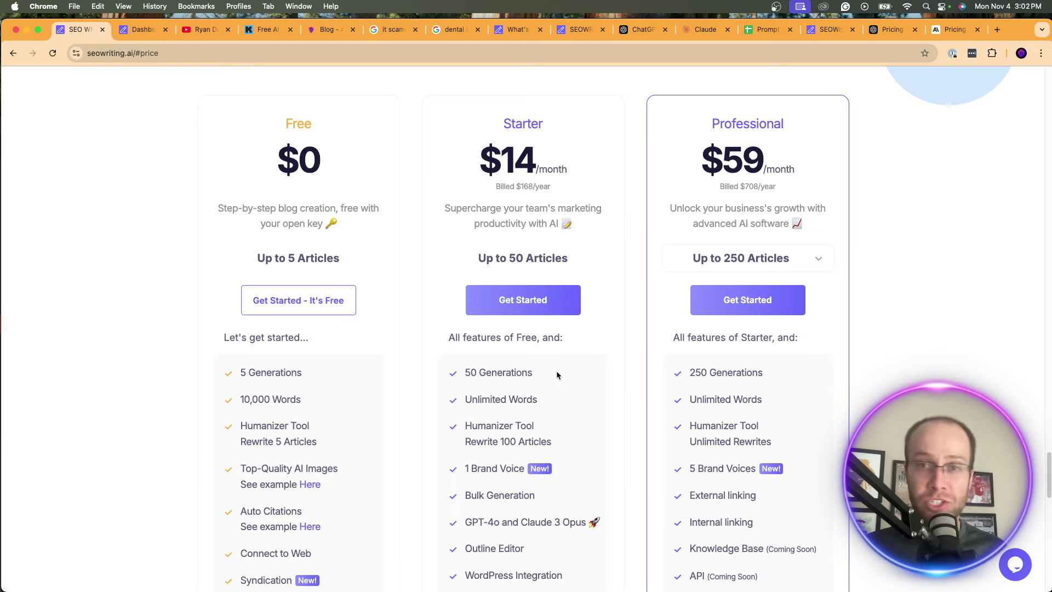
scroll(584, 345, up, 4)
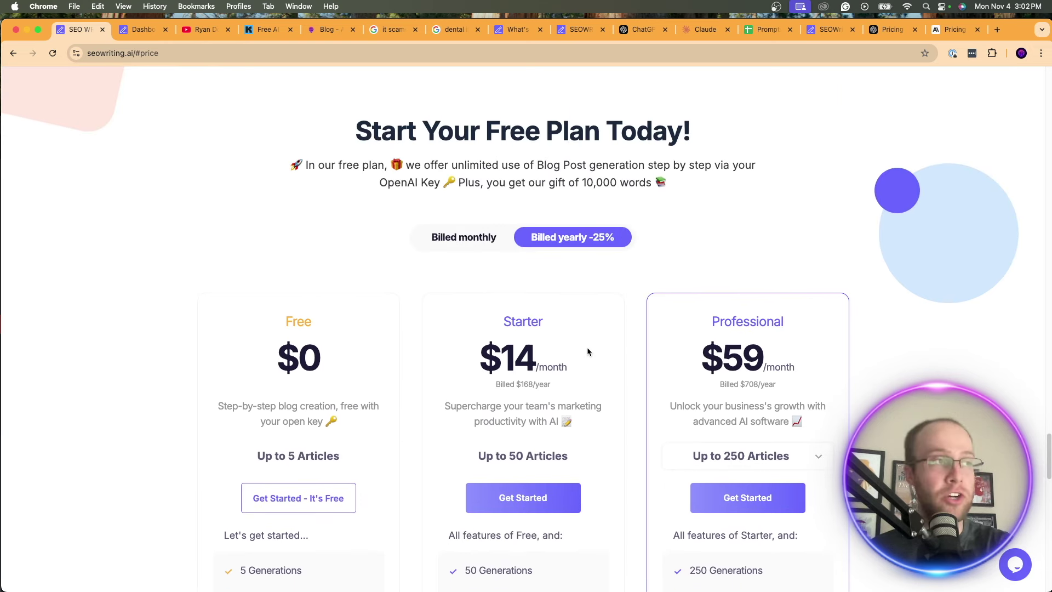
scroll(588, 348, down, 1)
scroll(643, 298, up, 20)
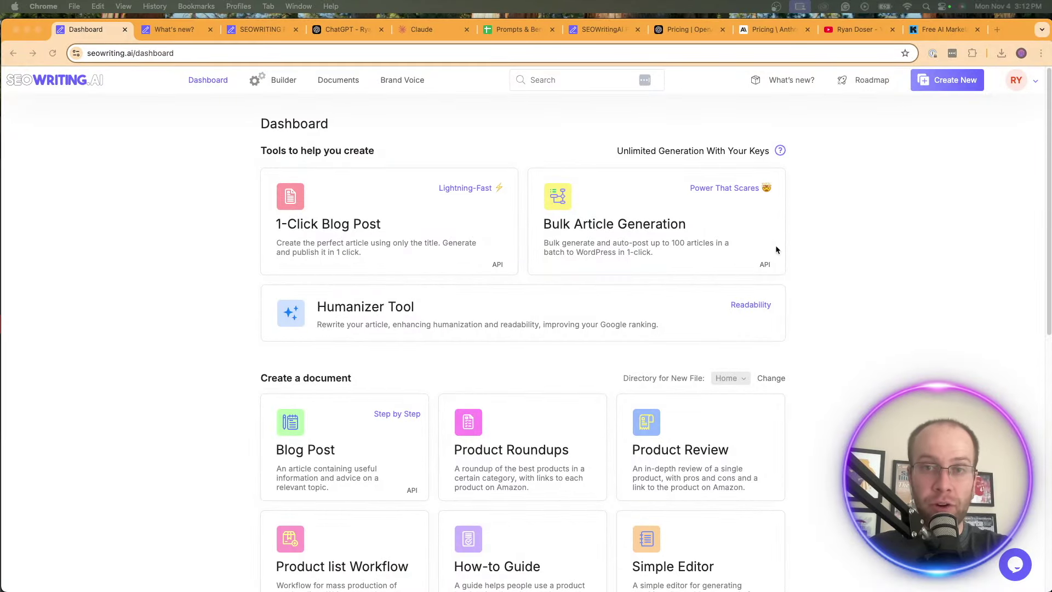
click(213, 264)
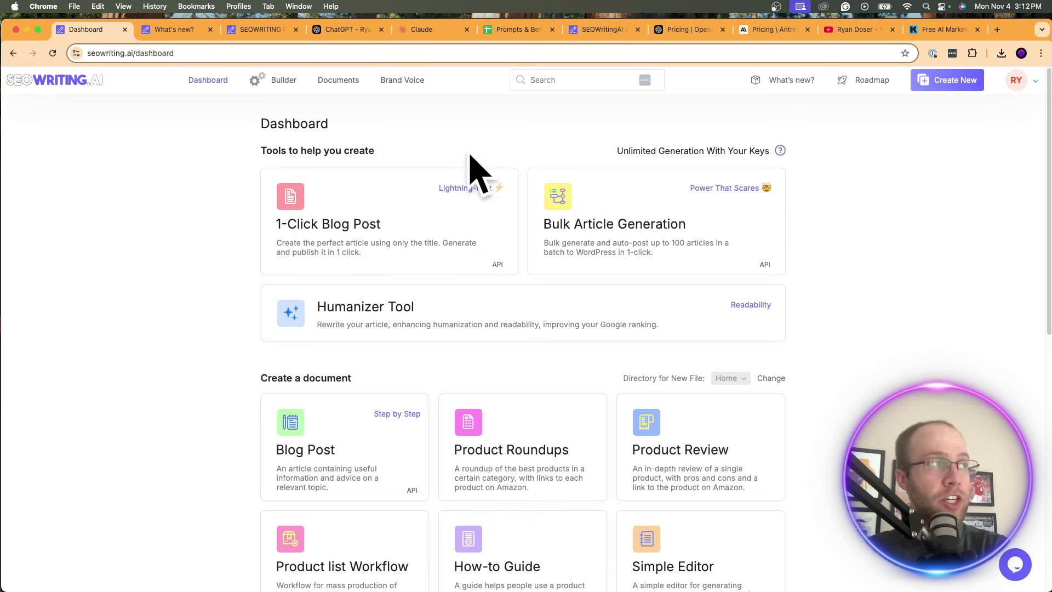
click(206, 83)
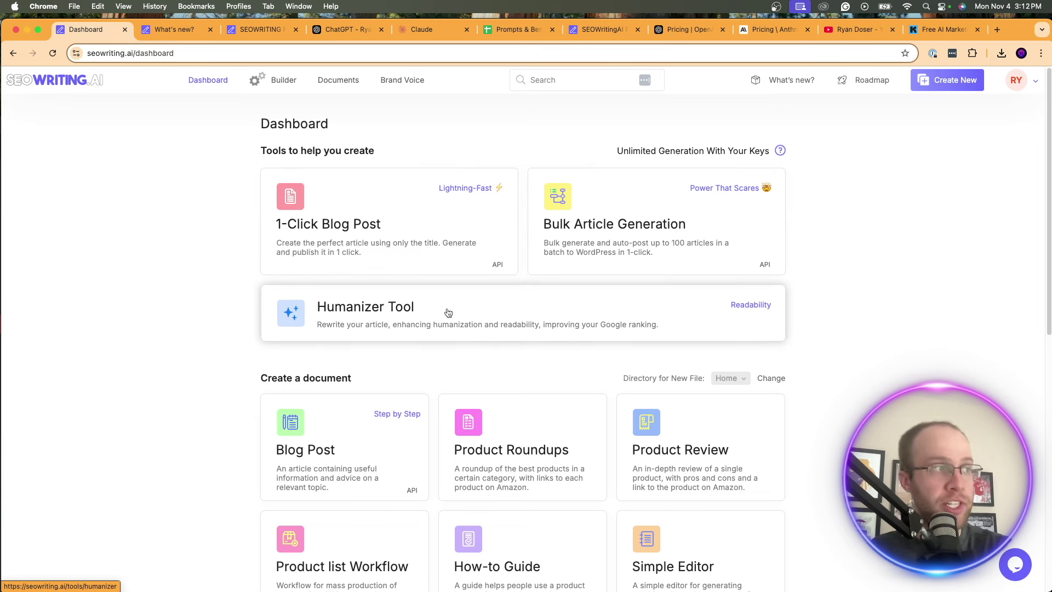
scroll(779, 451, down, 3)
drag(444, 257, 413, 338)
click(218, 264)
scroll(542, 263, down, 1)
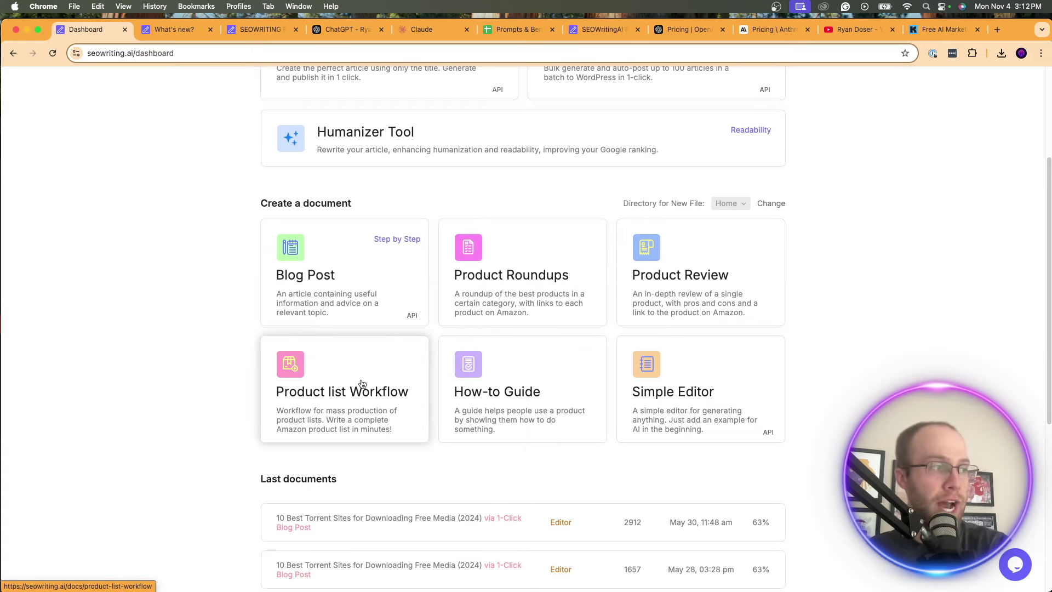
scroll(376, 364, down, 6)
scroll(415, 491, up, 9)
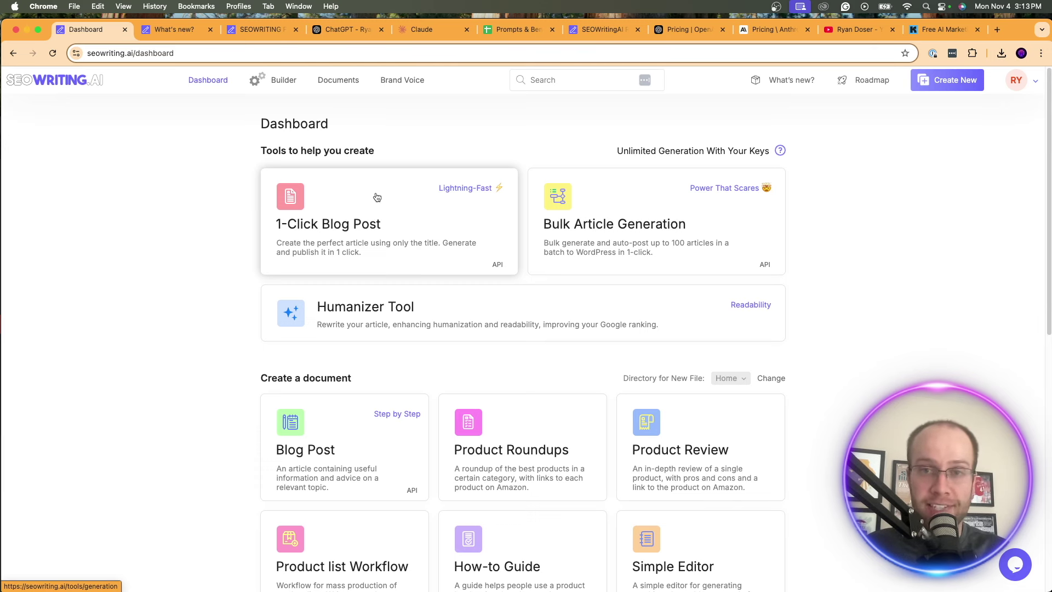
scroll(721, 408, down, 2)
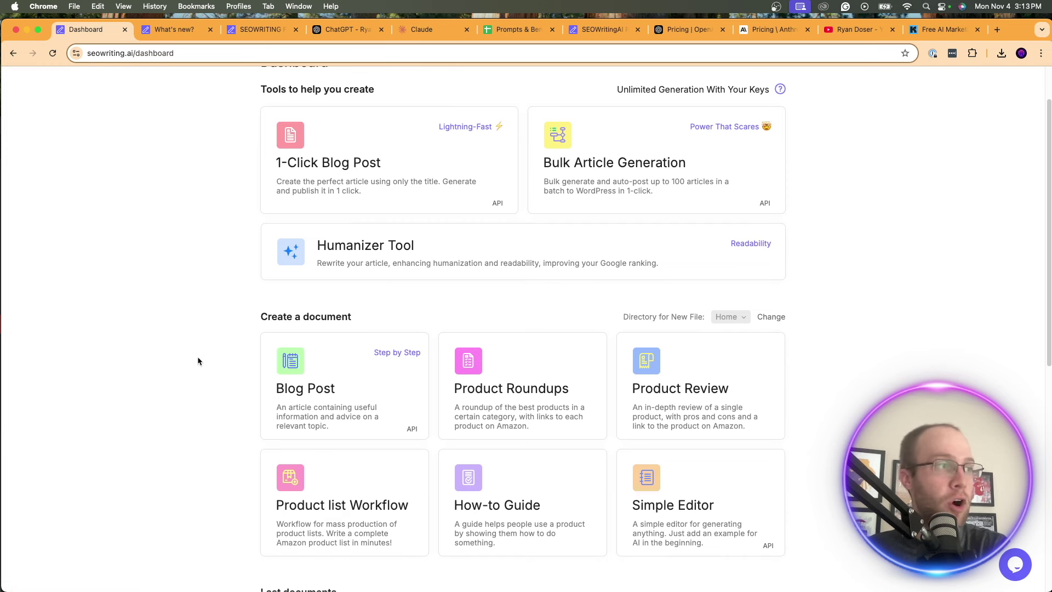
scroll(198, 360, up, 2)
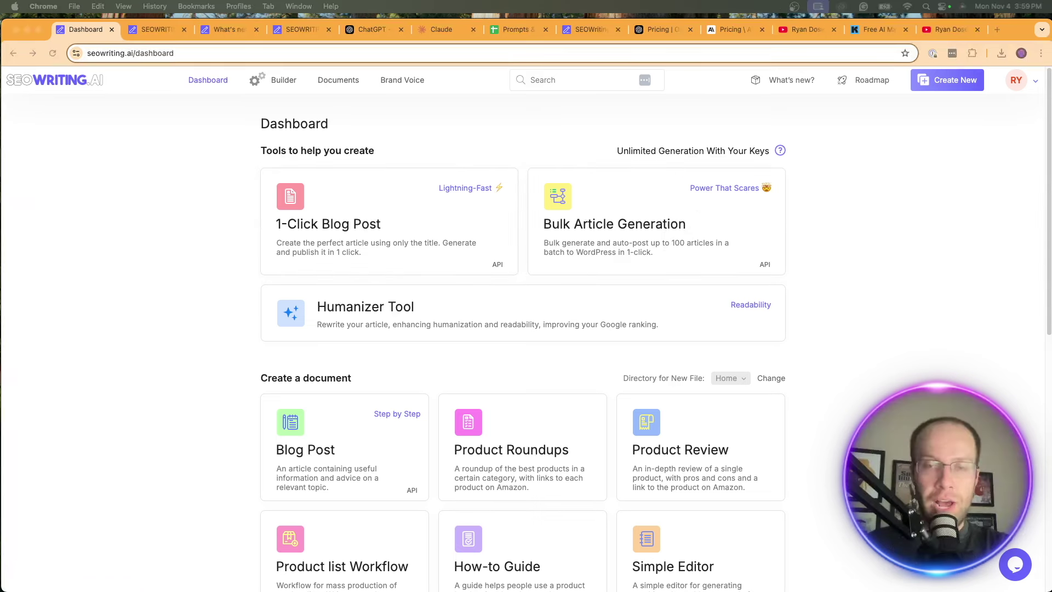
Open the Builder list of 486 articles, go to page 2, then back to page 1
click(238, 76)
click(271, 80)
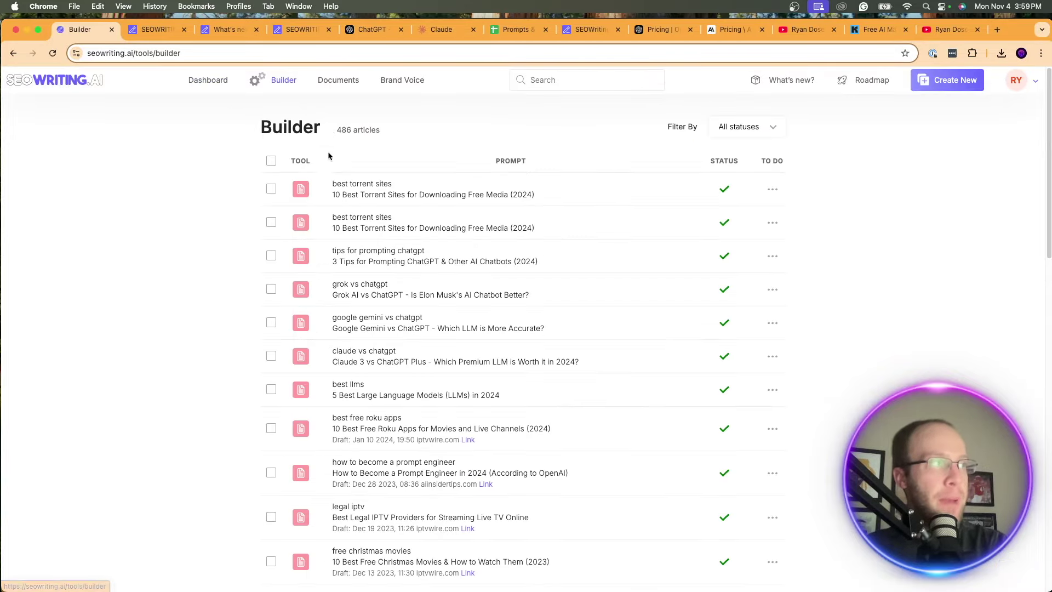
scroll(468, 250, down, 5)
scroll(469, 250, down, 10)
scroll(665, 251, up, 8)
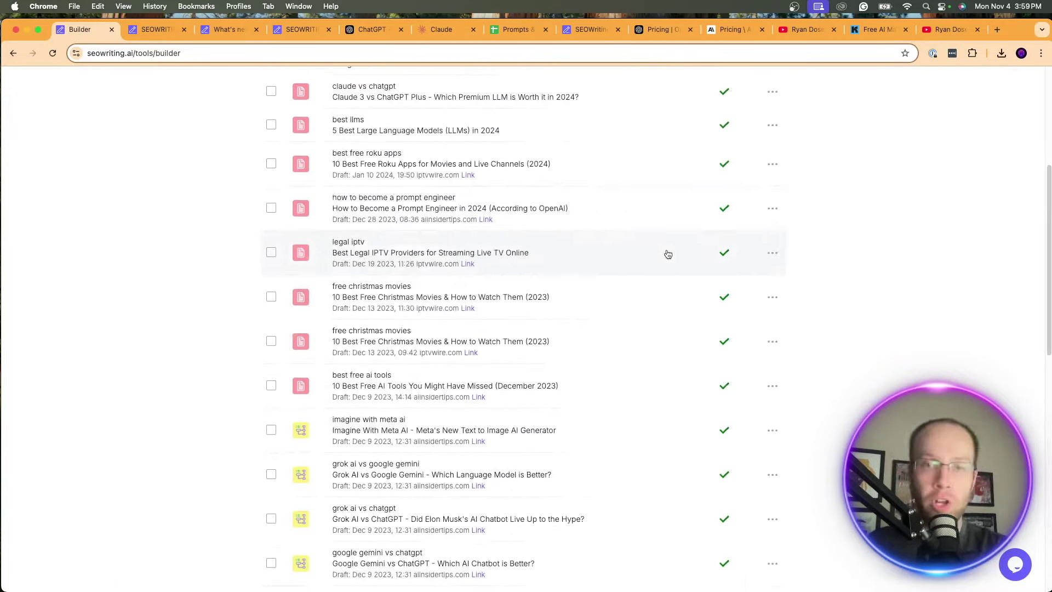
scroll(666, 252, down, 8)
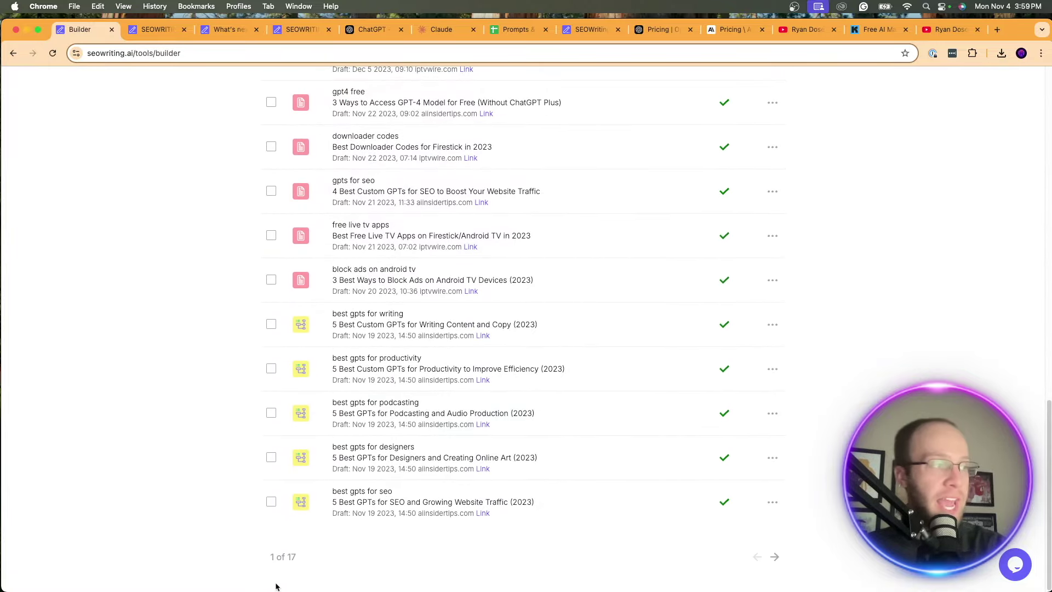
triple_click(250, 561)
click(336, 559)
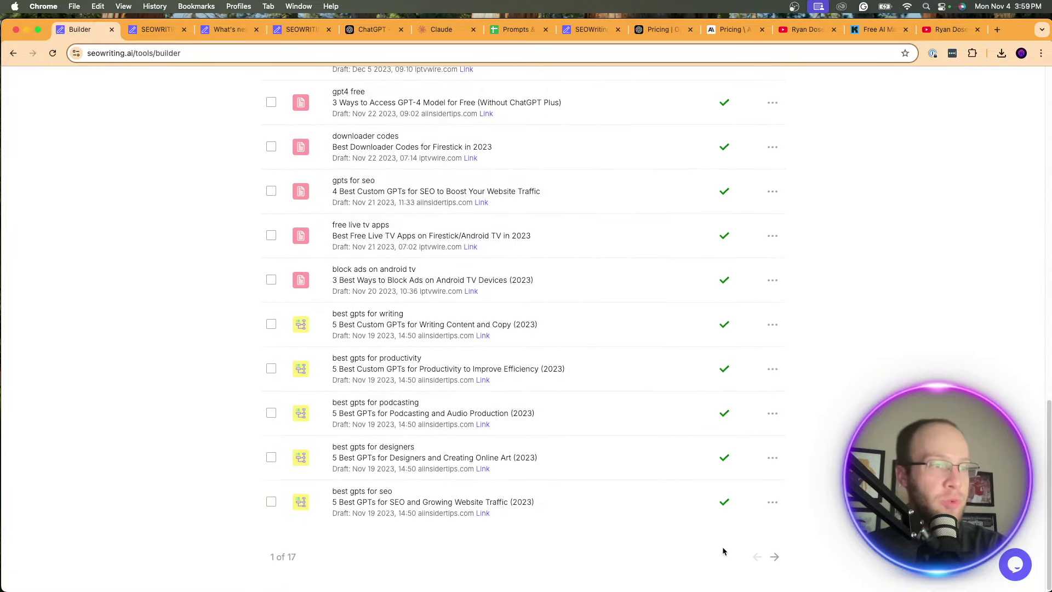
click(775, 557)
scroll(591, 541, down, 15)
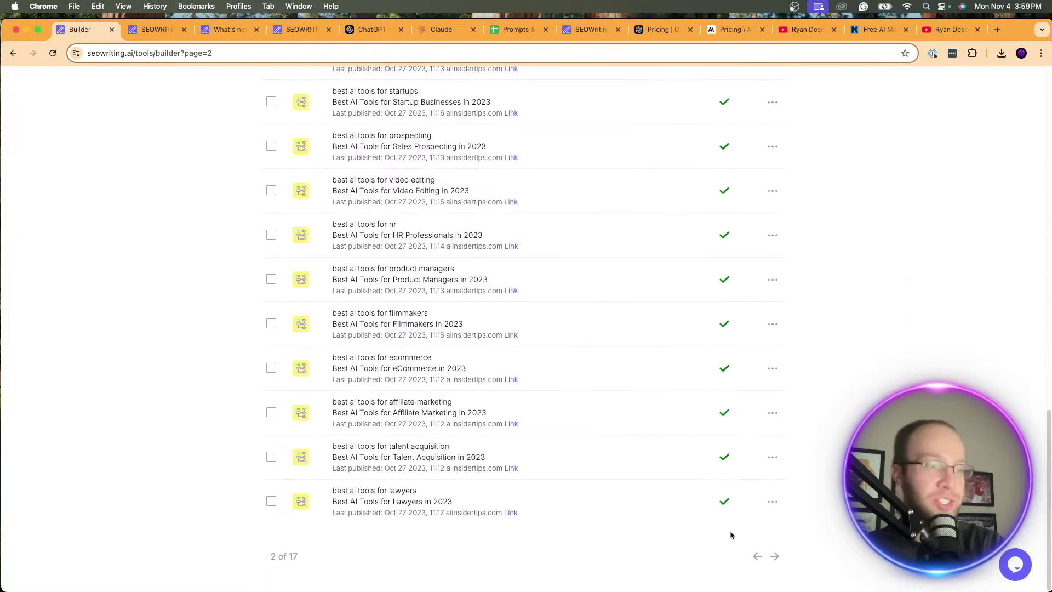
click(756, 556)
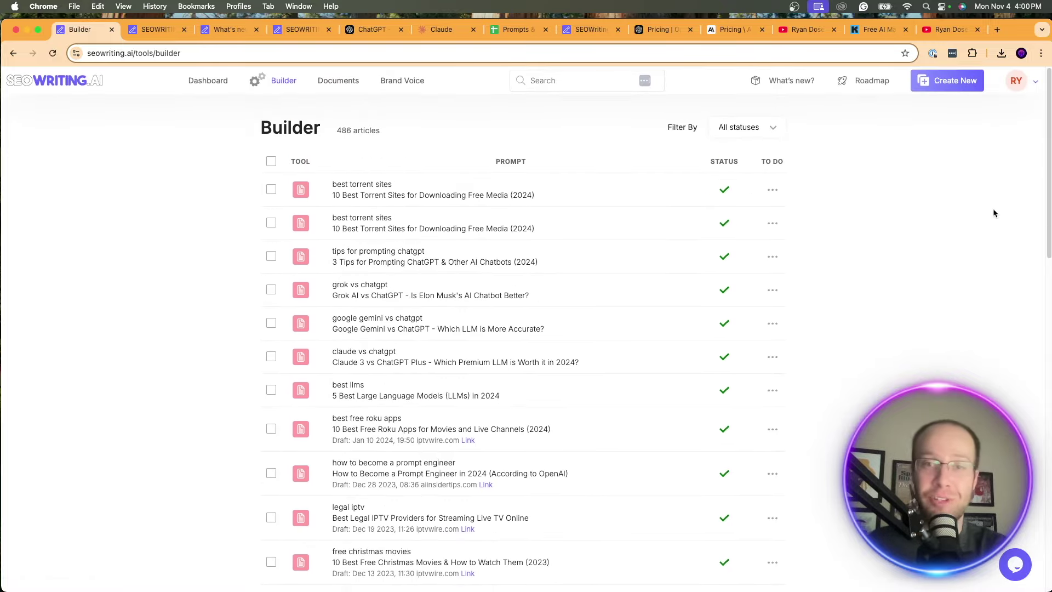
Scroll the saved Documents, then view the brand voice's eight elements and return to the list
click(328, 80)
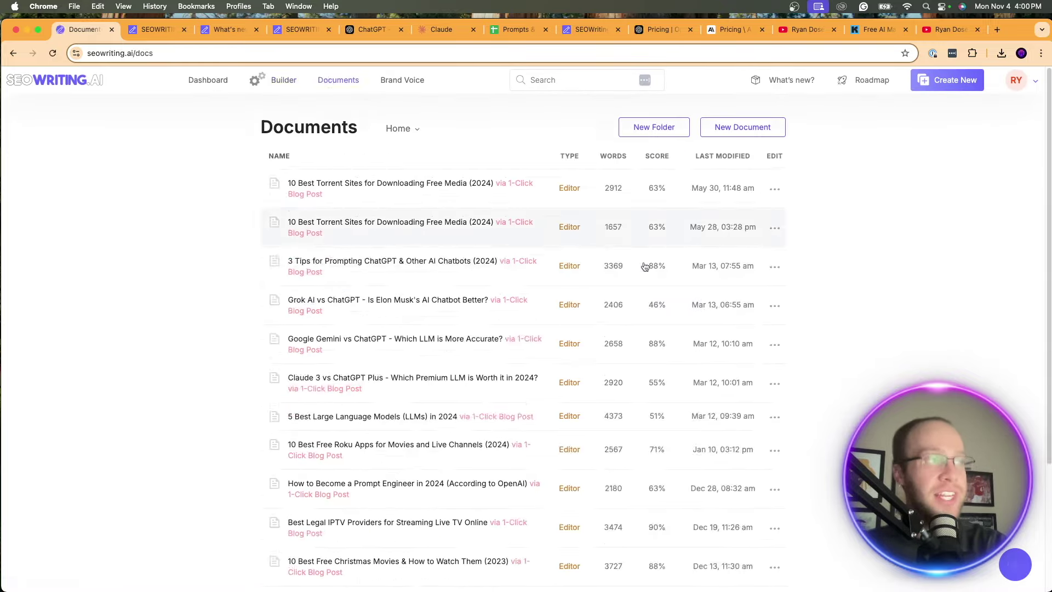
scroll(709, 264, down, 7)
scroll(709, 264, down, 5)
scroll(679, 306, up, 12)
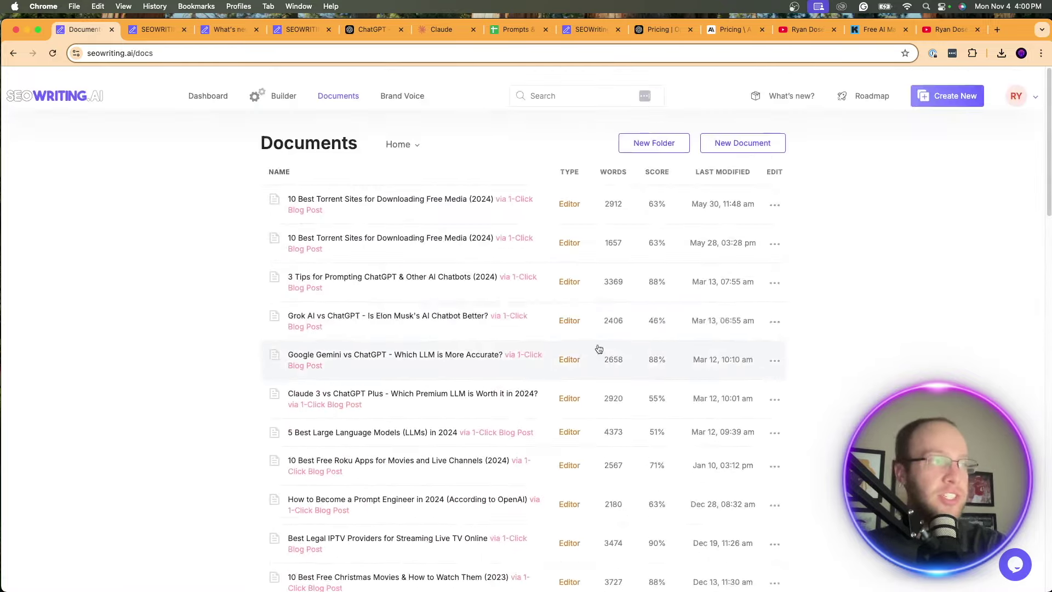
click(402, 80)
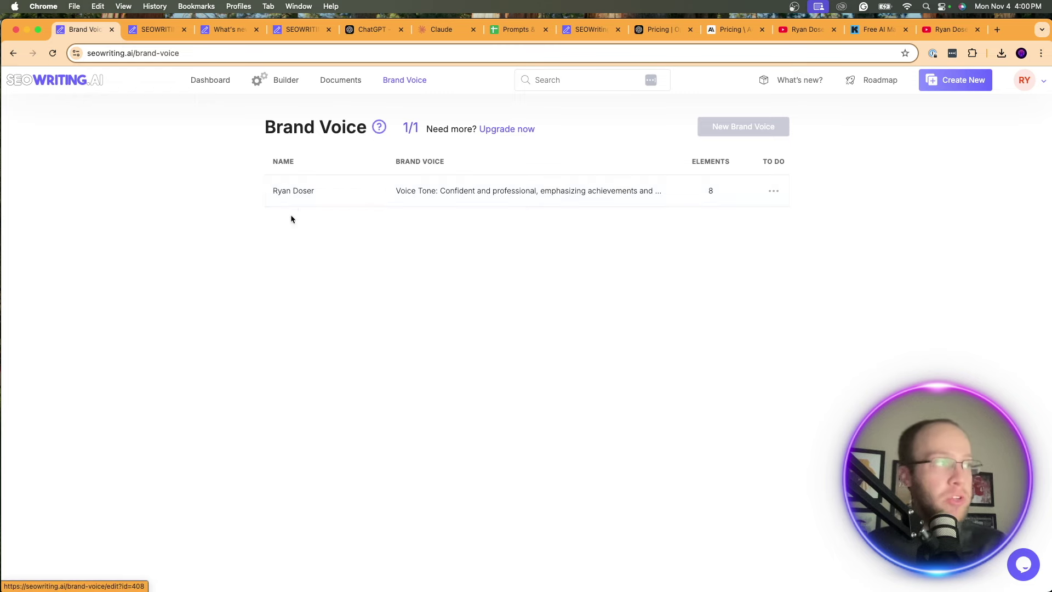
click(313, 196)
scroll(208, 118, down, 1)
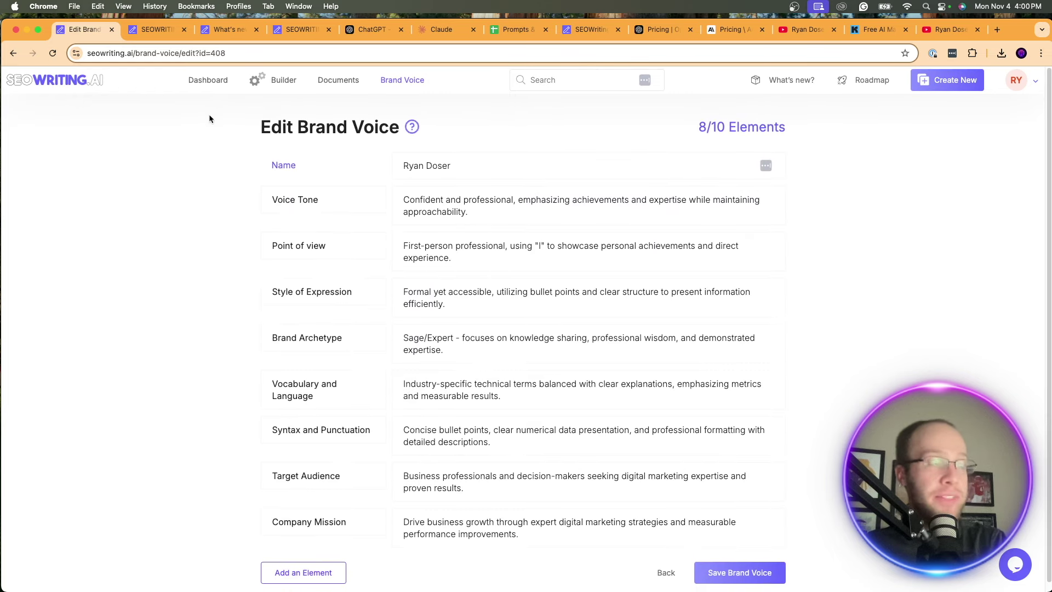
click(13, 54)
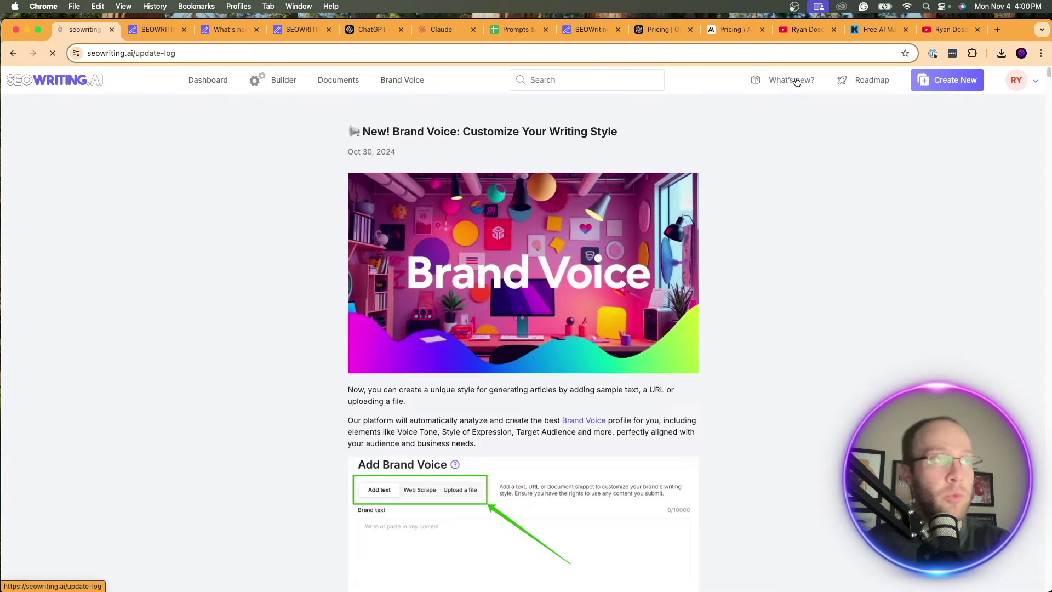
click(795, 82)
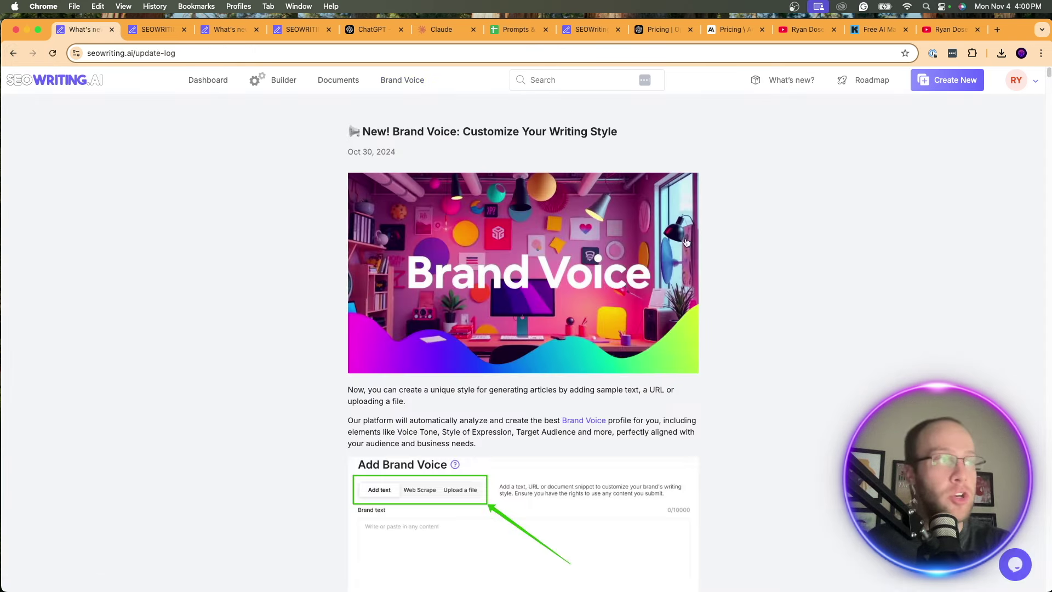
scroll(798, 215, down, 5)
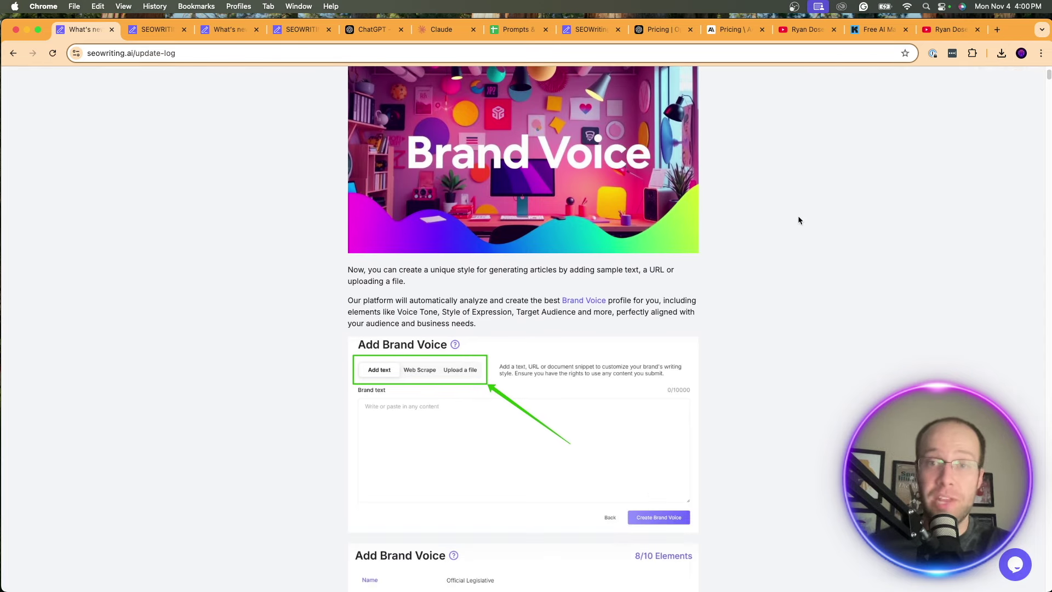
scroll(798, 215, up, 5)
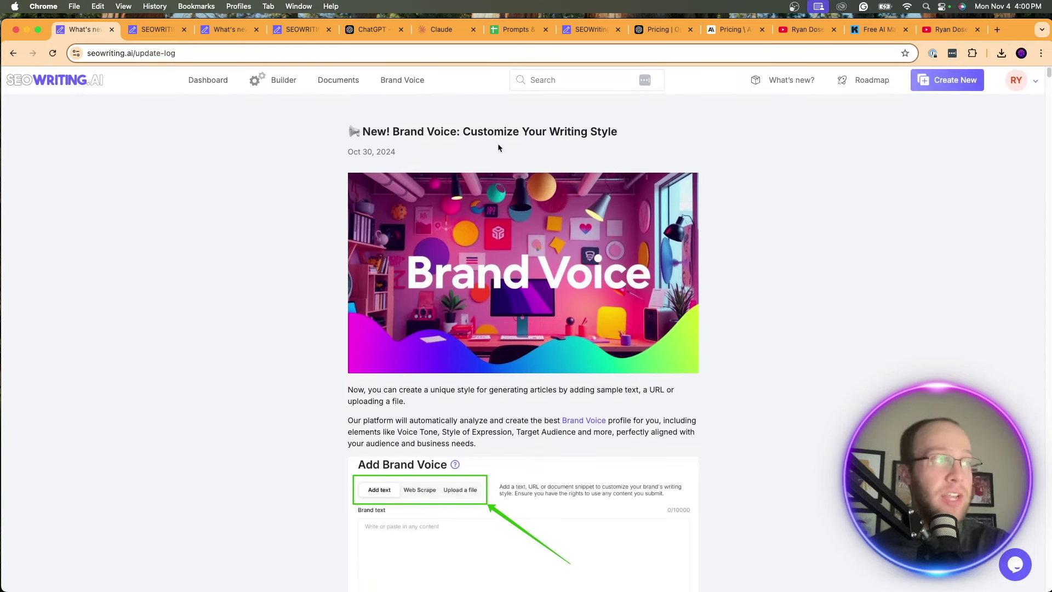
scroll(485, 149, down, 15)
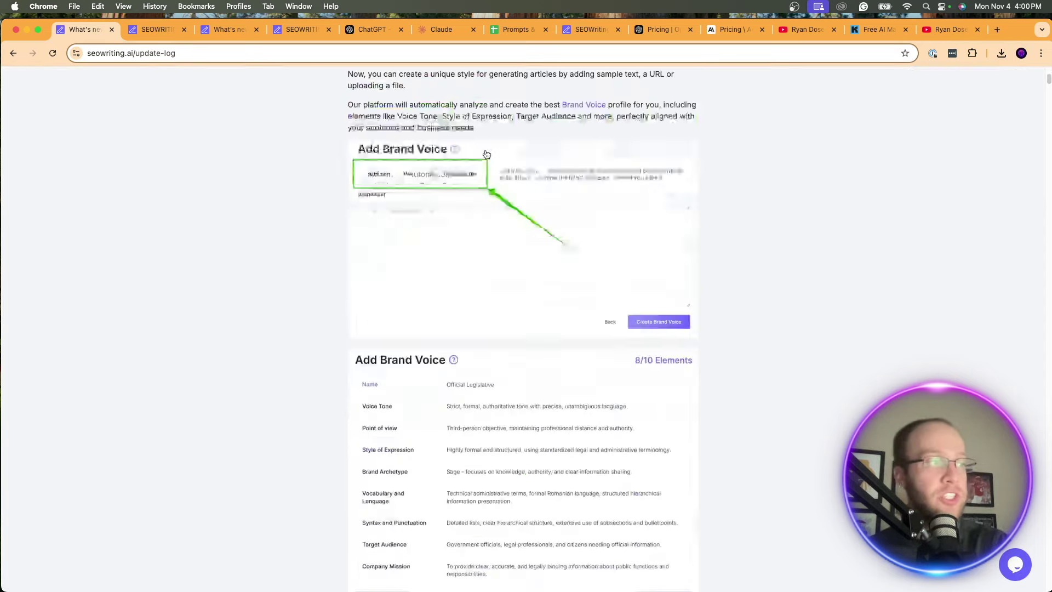
scroll(485, 153, down, 12)
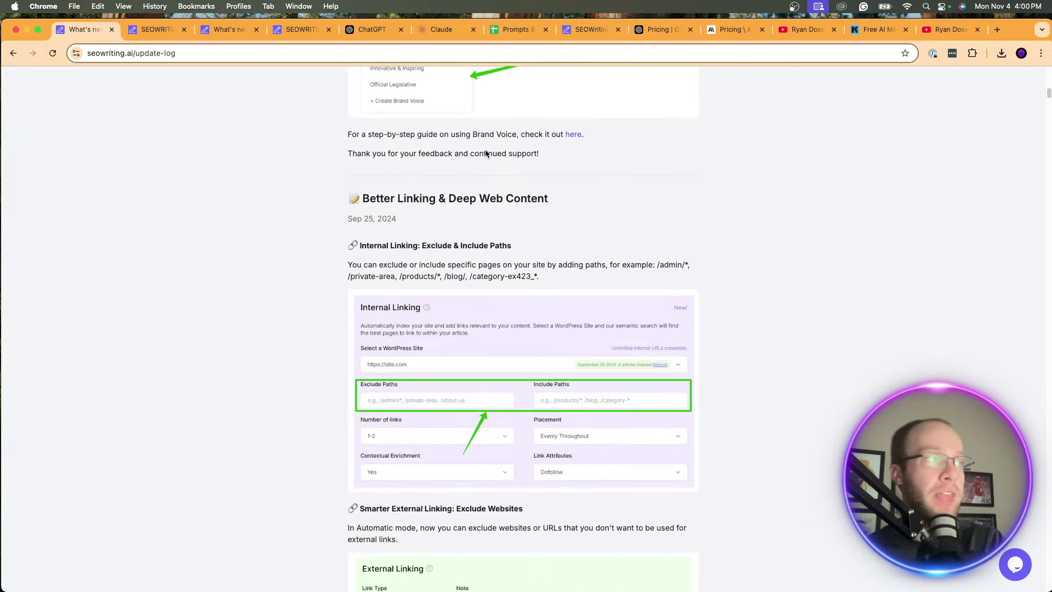
scroll(485, 149, up, 3)
scroll(485, 149, down, 10)
scroll(485, 150, down, 1)
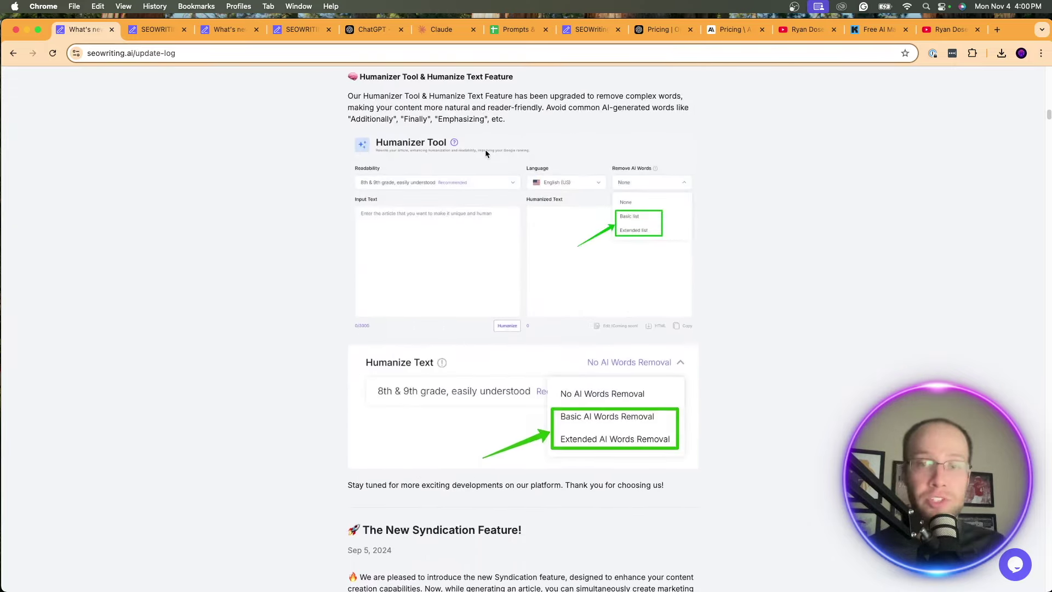
scroll(400, 156, up, 3)
scroll(400, 157, down, 9)
scroll(415, 248, down, 15)
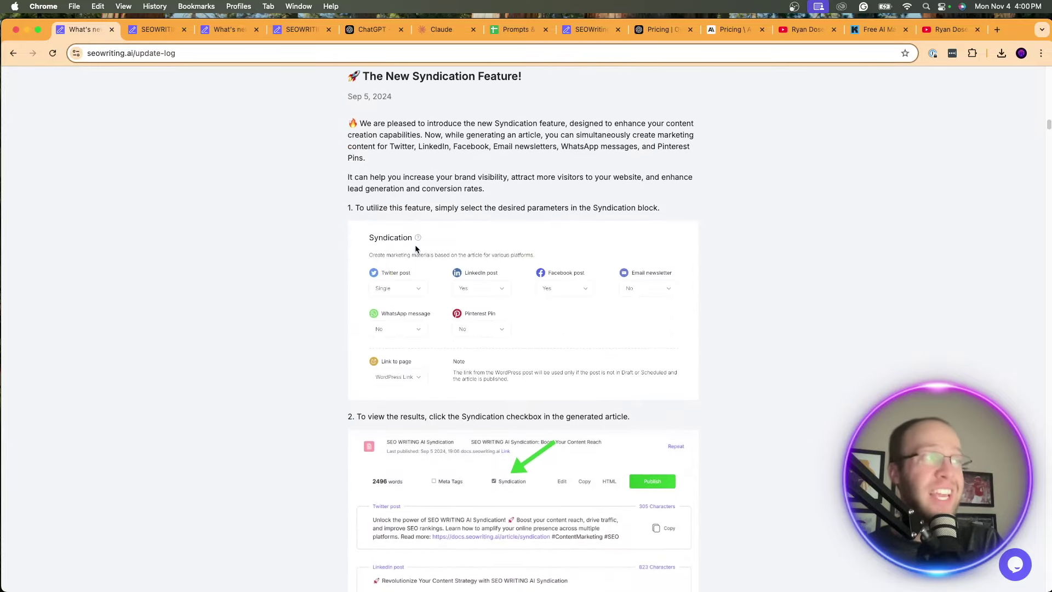
scroll(415, 249, down, 20)
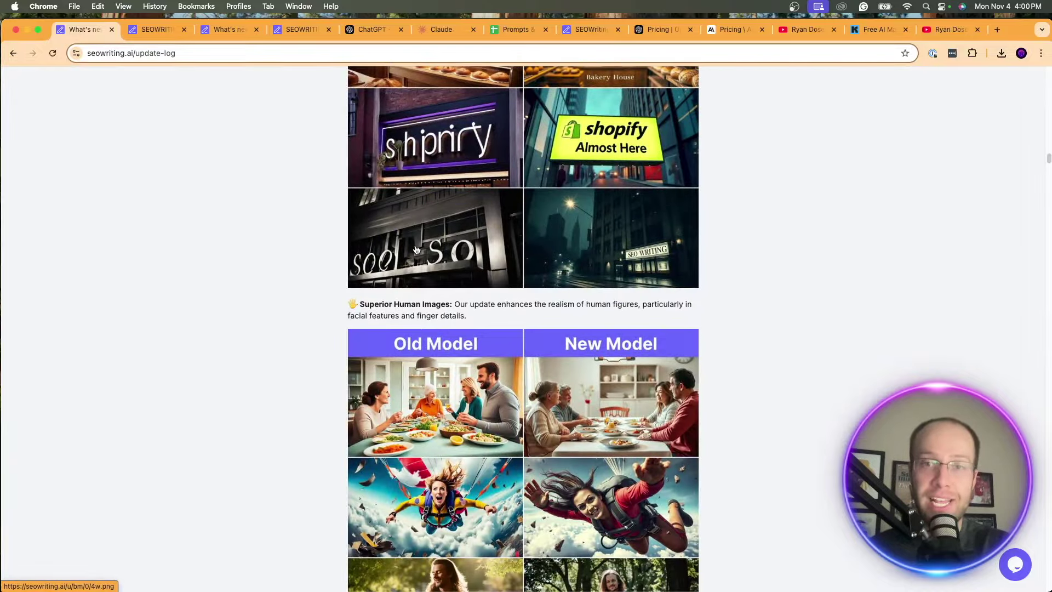
scroll(415, 250, up, 20)
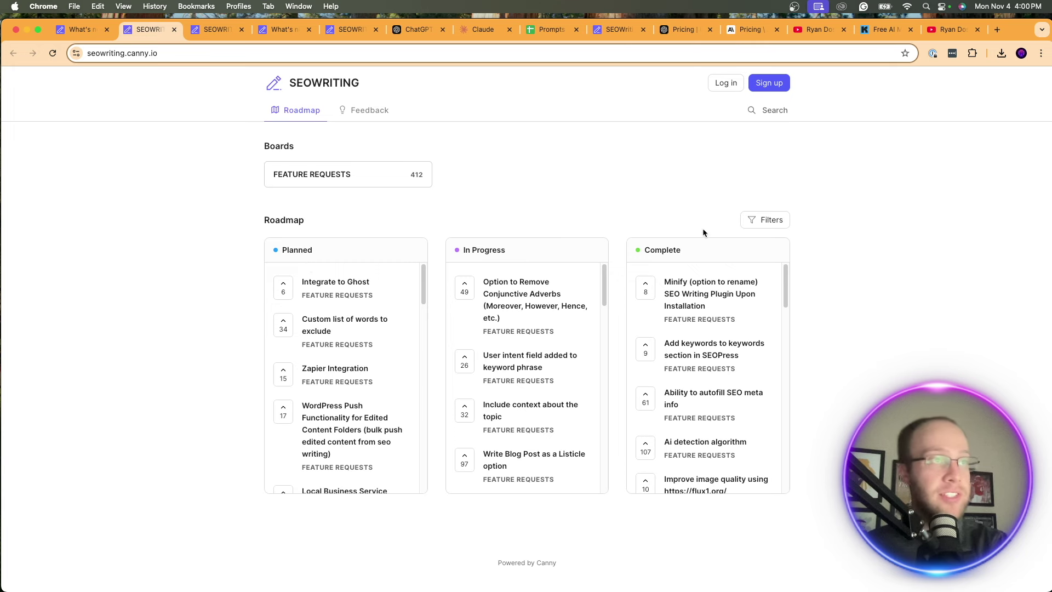
Scroll the Canny roadmap and open the SEOWRITING Feature Requests board
scroll(375, 184, down, 1)
click(352, 176)
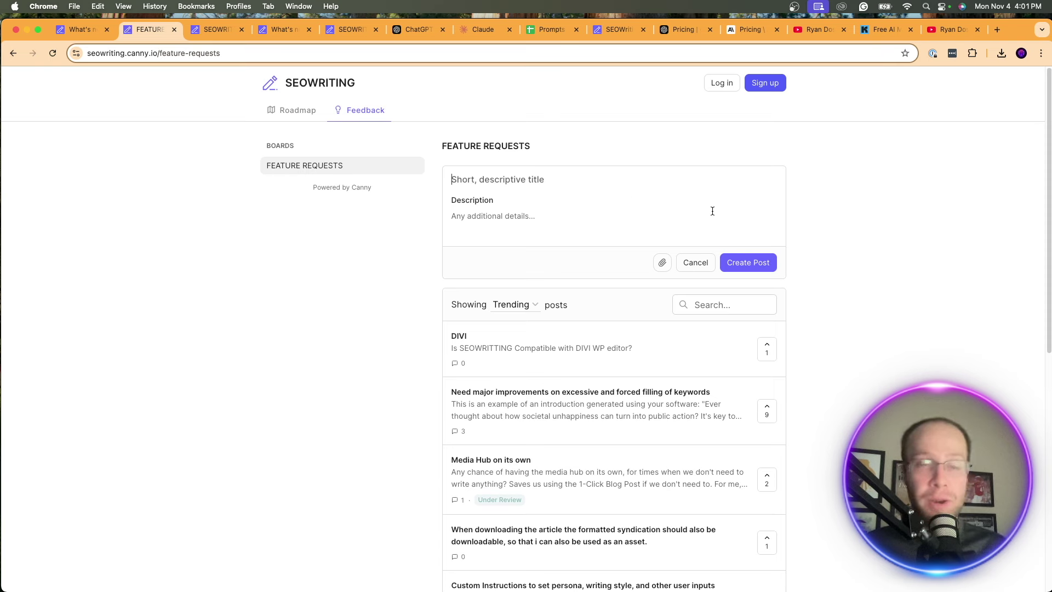
Check Integrations for the connected WordPress site and OpenAI API key, then return to the dashboard
click(82, 29)
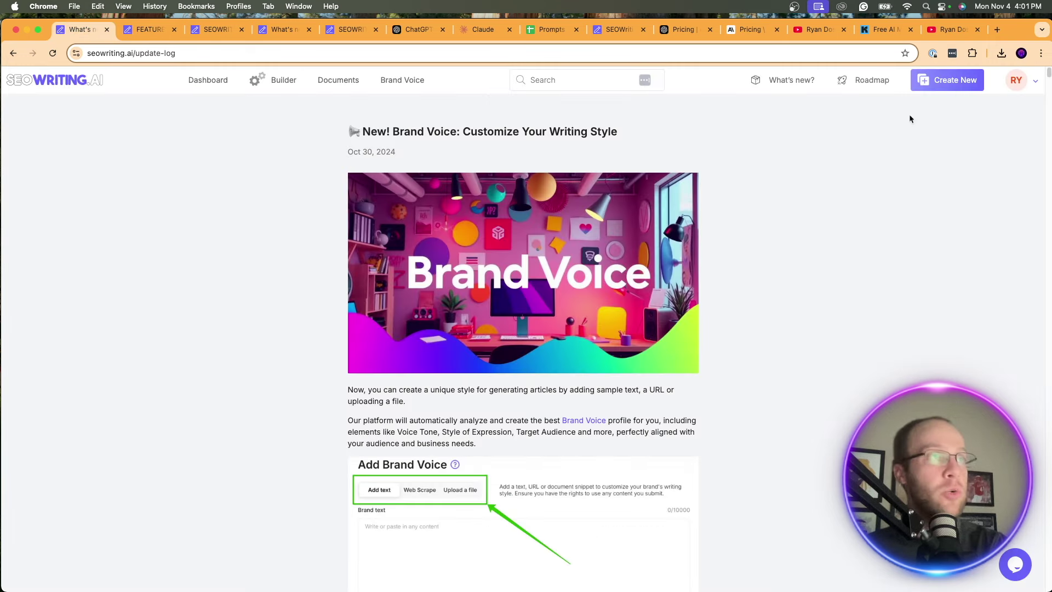
click(955, 87)
click(1025, 79)
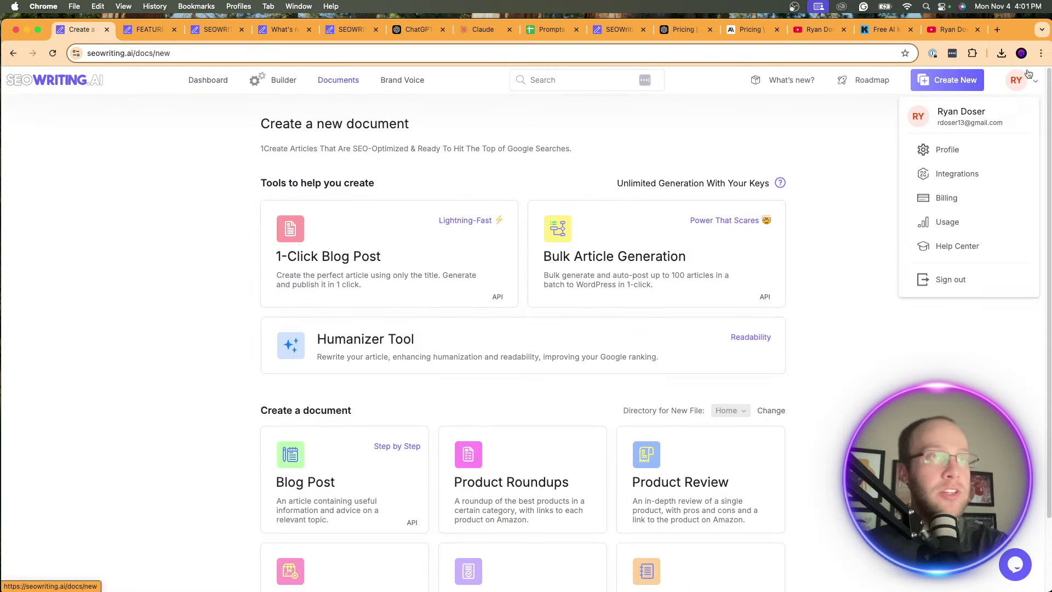
click(967, 174)
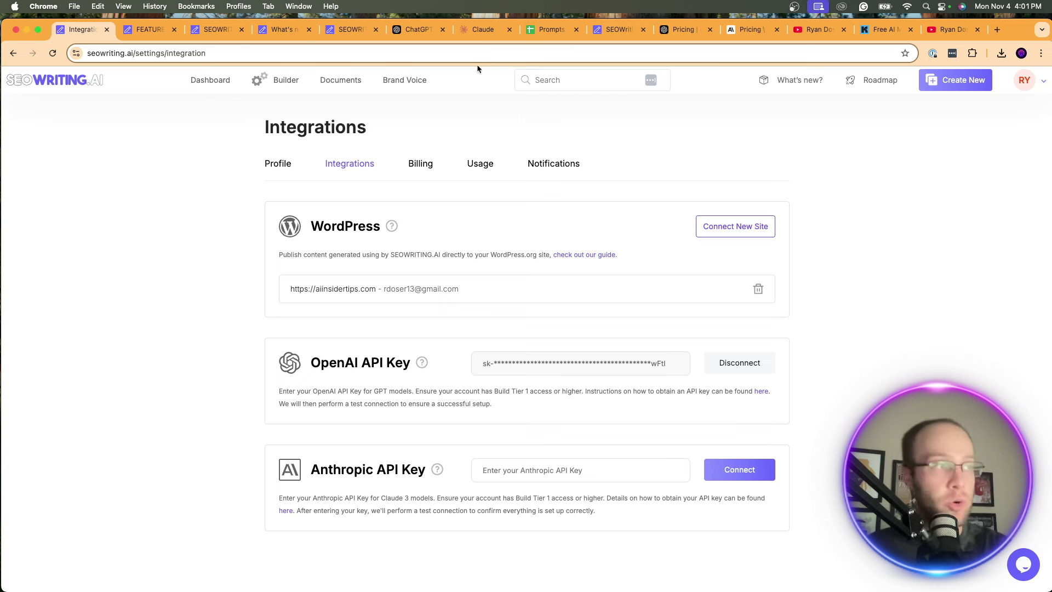
click(202, 80)
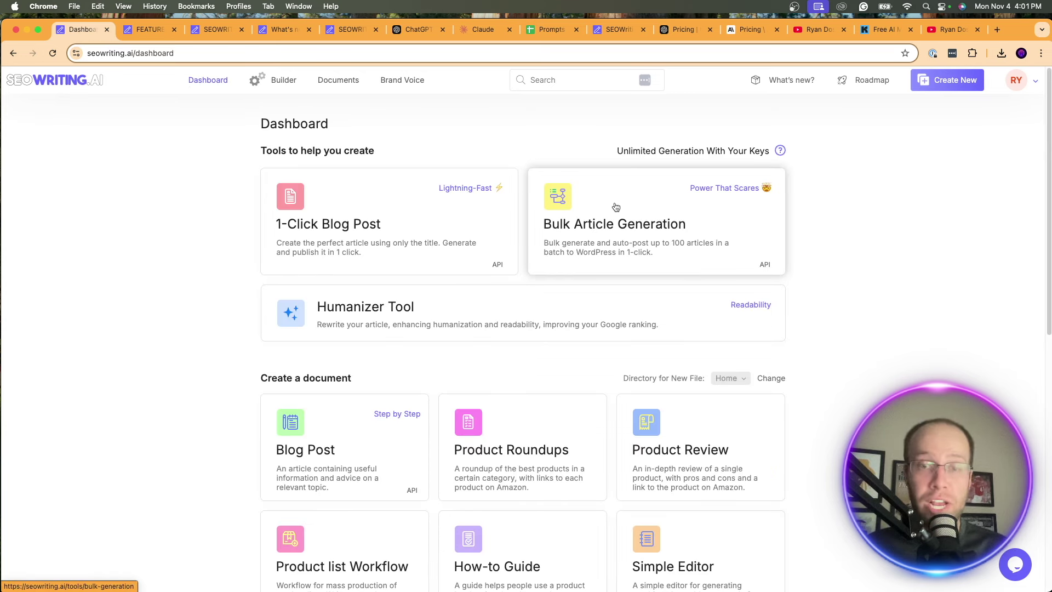
scroll(860, 295, down, 7)
scroll(860, 294, up, 5)
scroll(843, 285, up, 2)
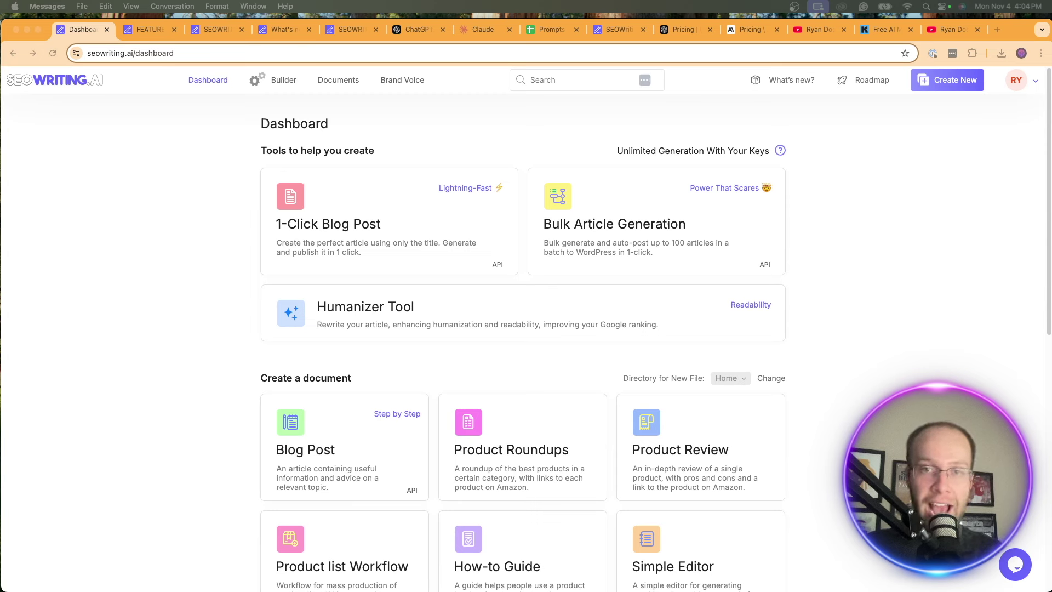
click(770, 331)
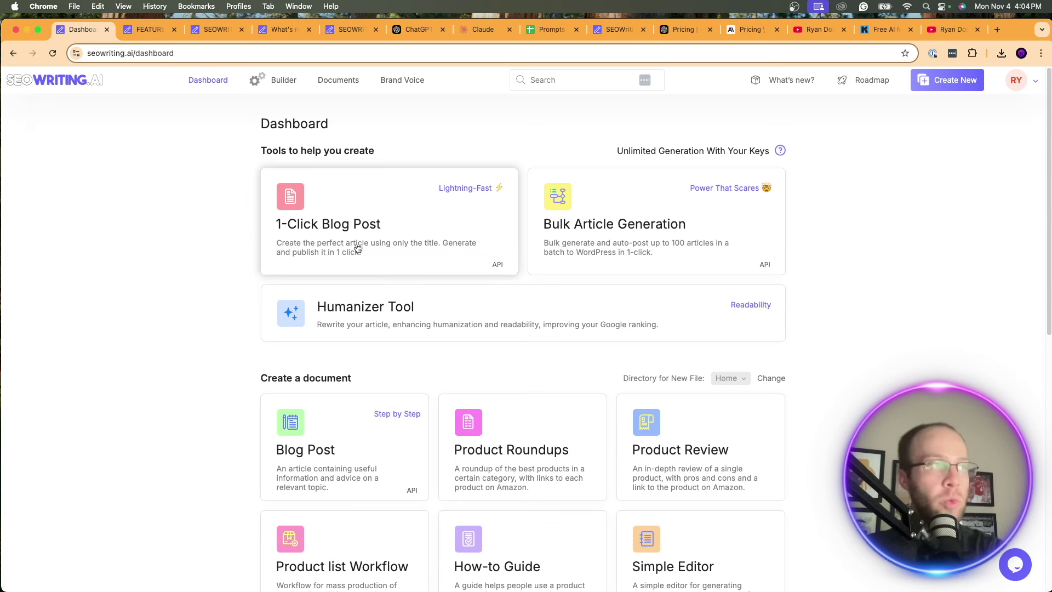
Open the 1-Click Blog Post form and scan its keyword, title, Medium size and Claude 3 Haiku settings
click(384, 215)
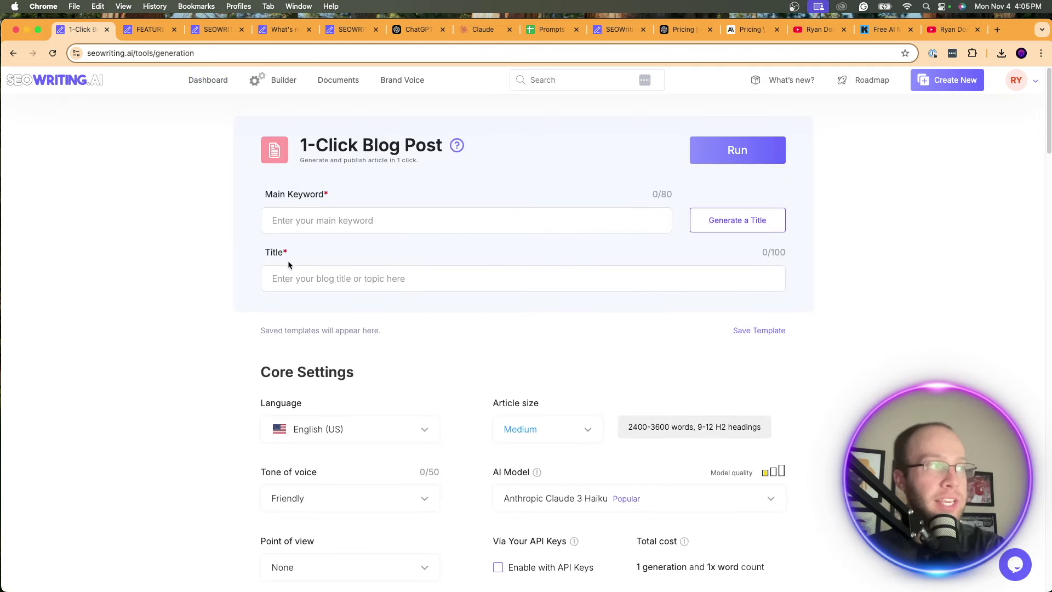
scroll(359, 346, down, 2)
scroll(359, 347, down, 2)
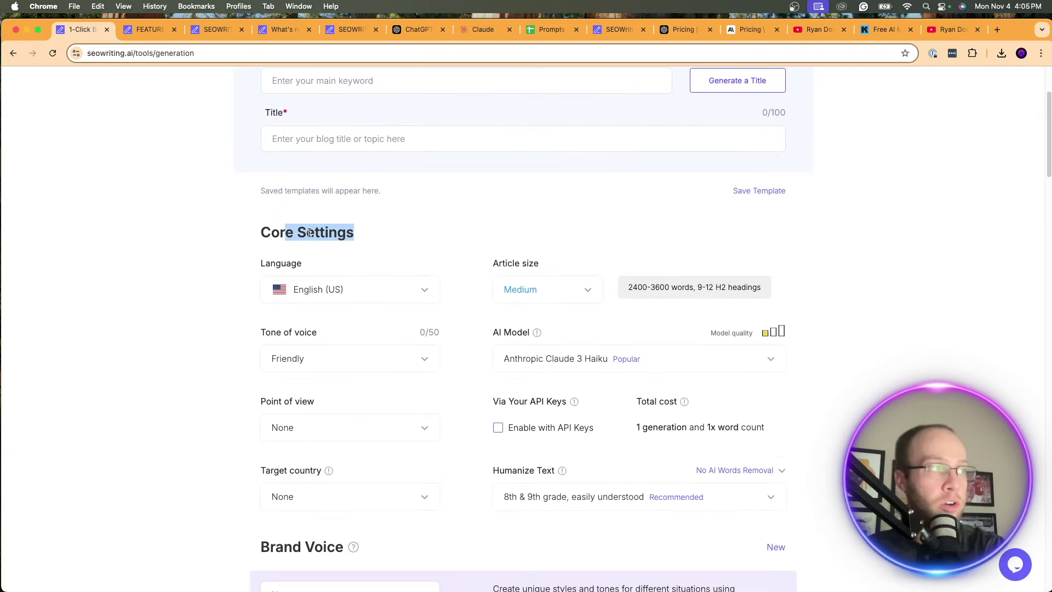
scroll(366, 238, down, 12)
scroll(409, 249, down, 12)
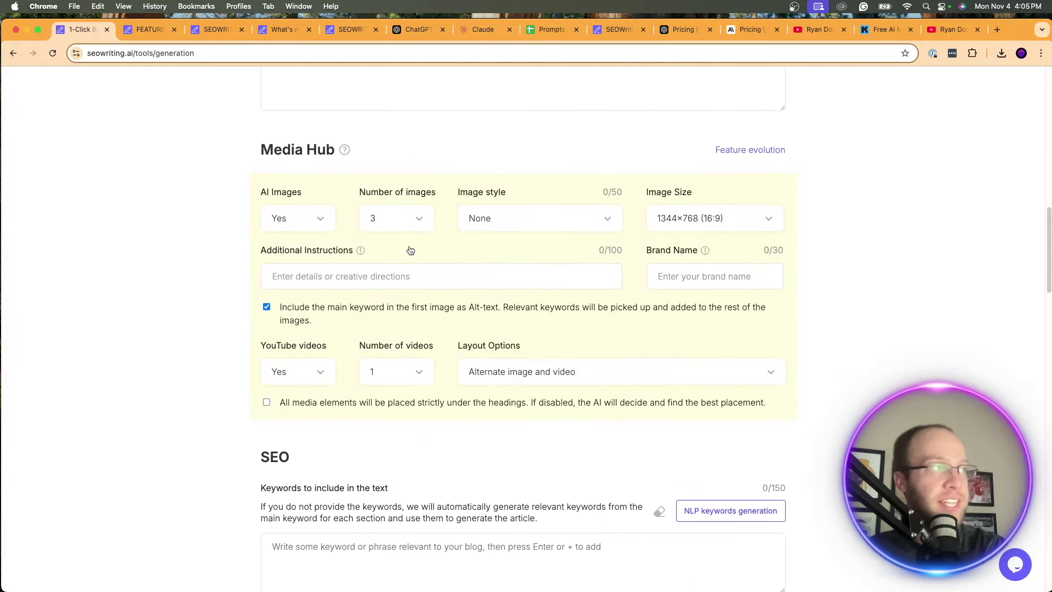
scroll(409, 249, down, 16)
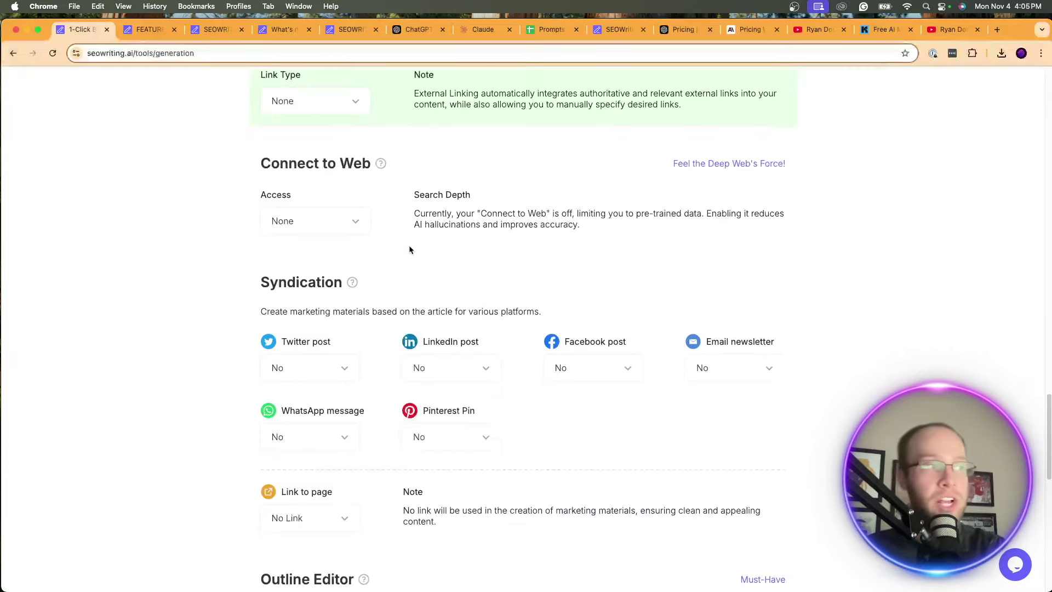
scroll(409, 250, down, 2)
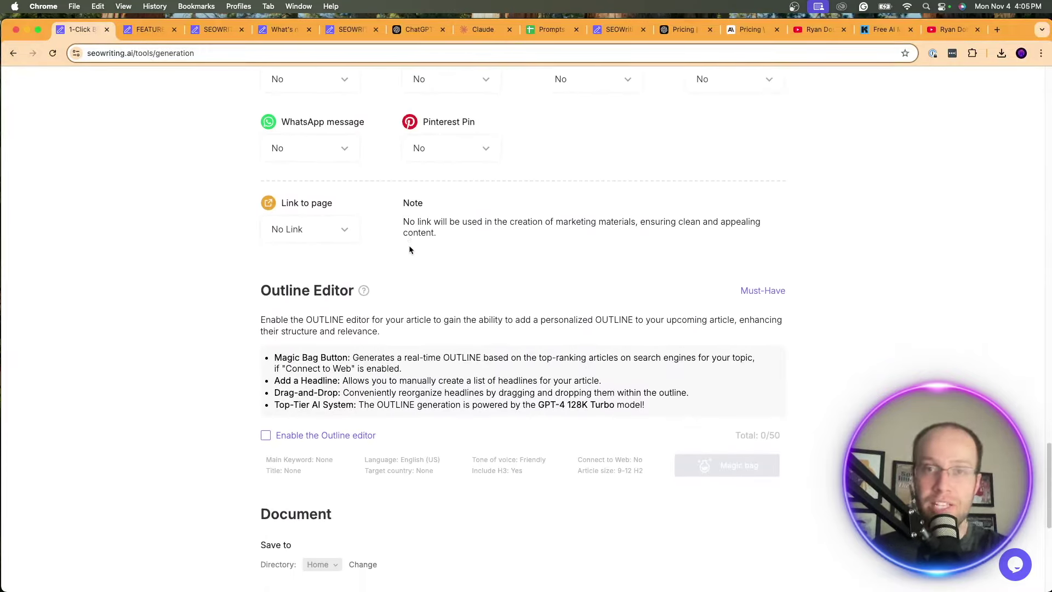
scroll(410, 249, down, 6)
scroll(410, 250, up, 16)
scroll(410, 250, up, 15)
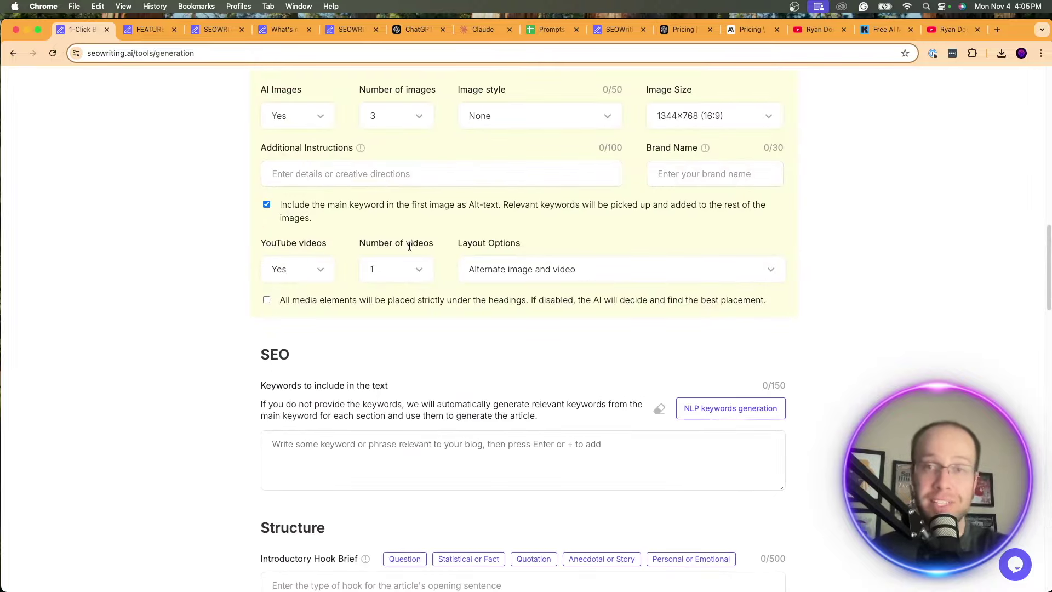
scroll(409, 246, up, 12)
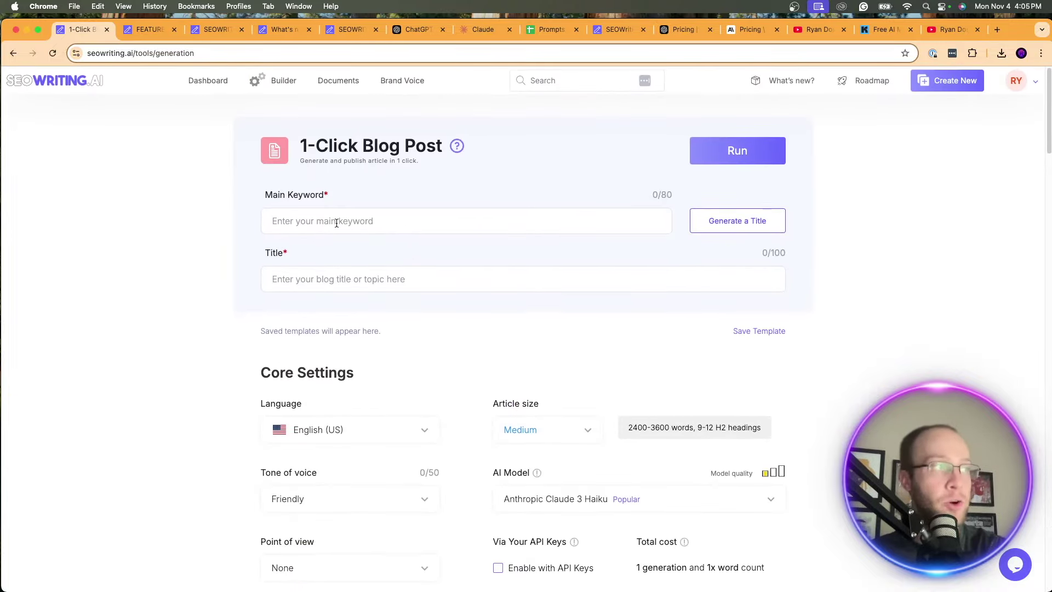
Enter 'AI Tools for Marketing' as the main keyword and generate a title from it
click(325, 222)
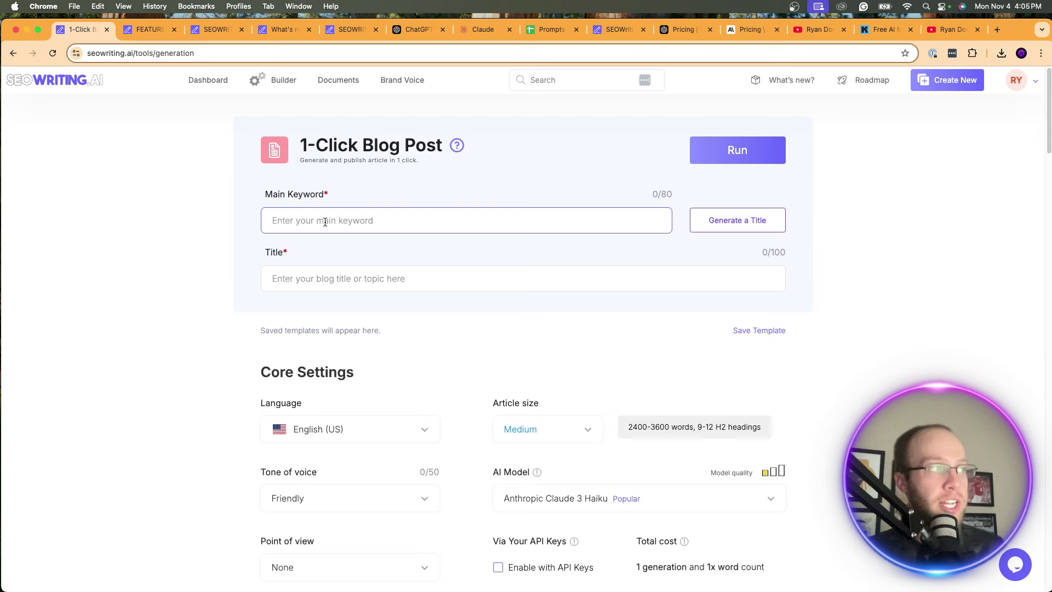
text(AI)
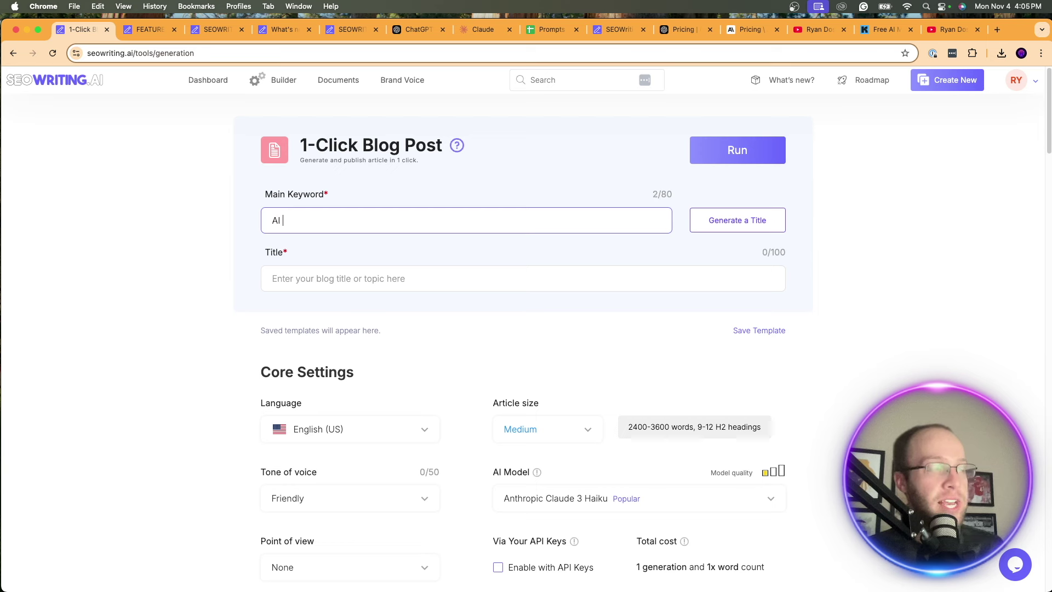
text( Tools for Mar)
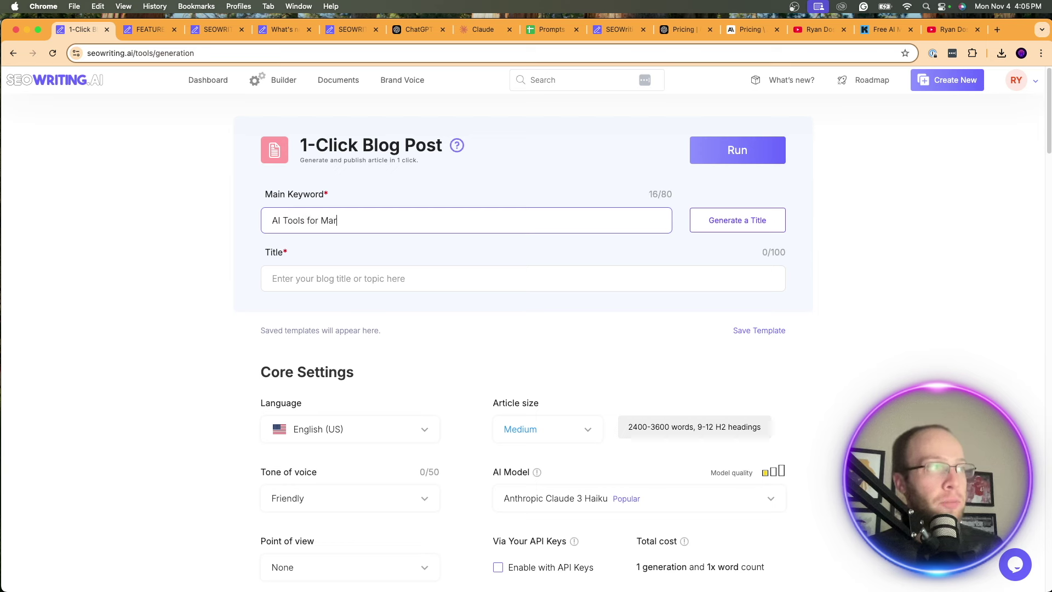
text(keting)
key(super+a)
key(Left)
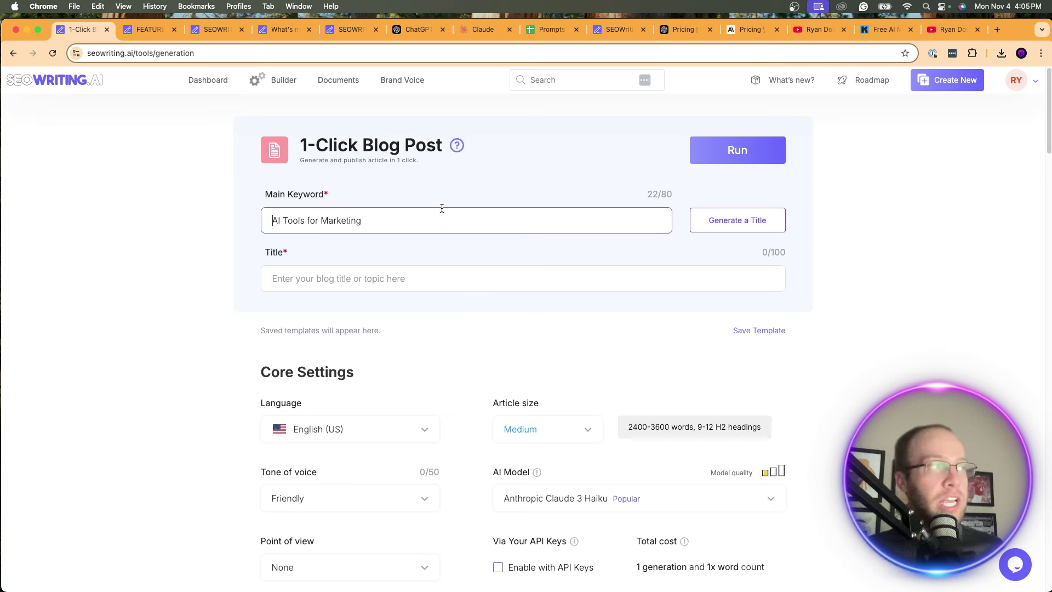
click(760, 222)
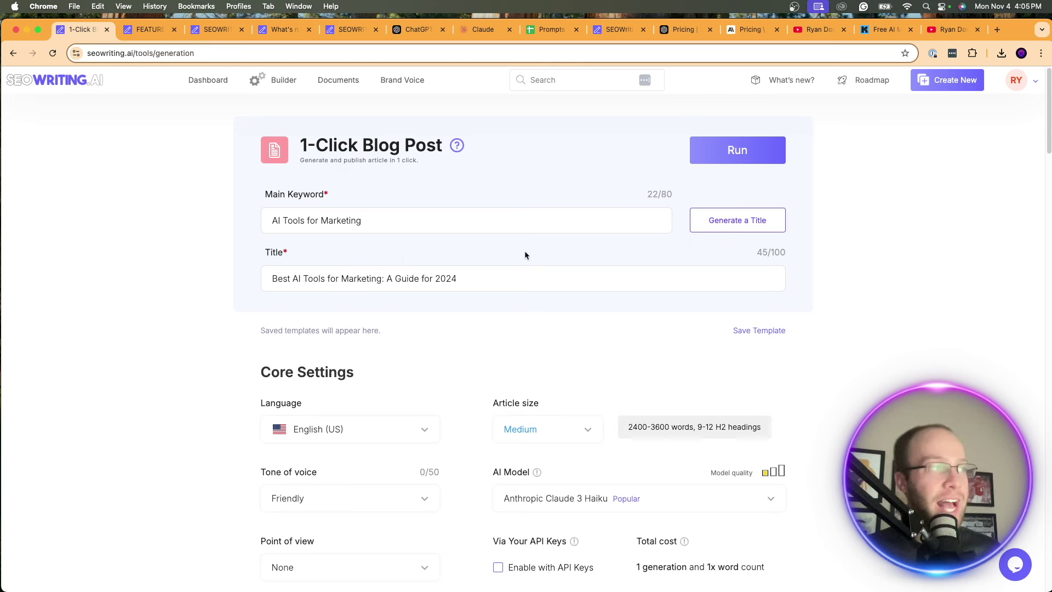
Edit the generated title to read '5 Best AI Tools for Marketing (2024 Guide)'
click(274, 279)
text(5)
drag(502, 281, 389, 281)
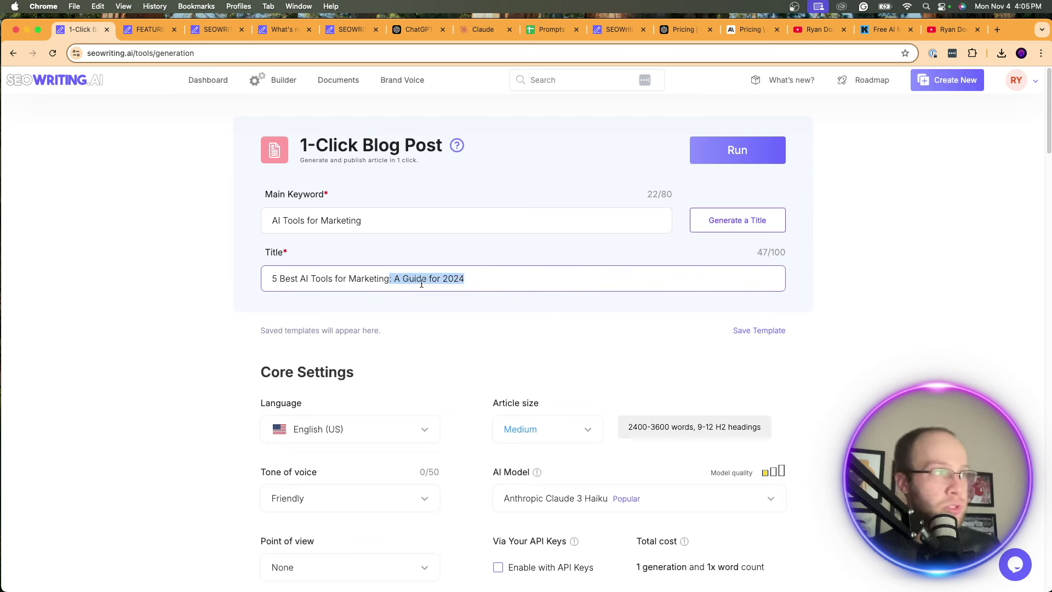
key(BackSpace)
text((Copm)
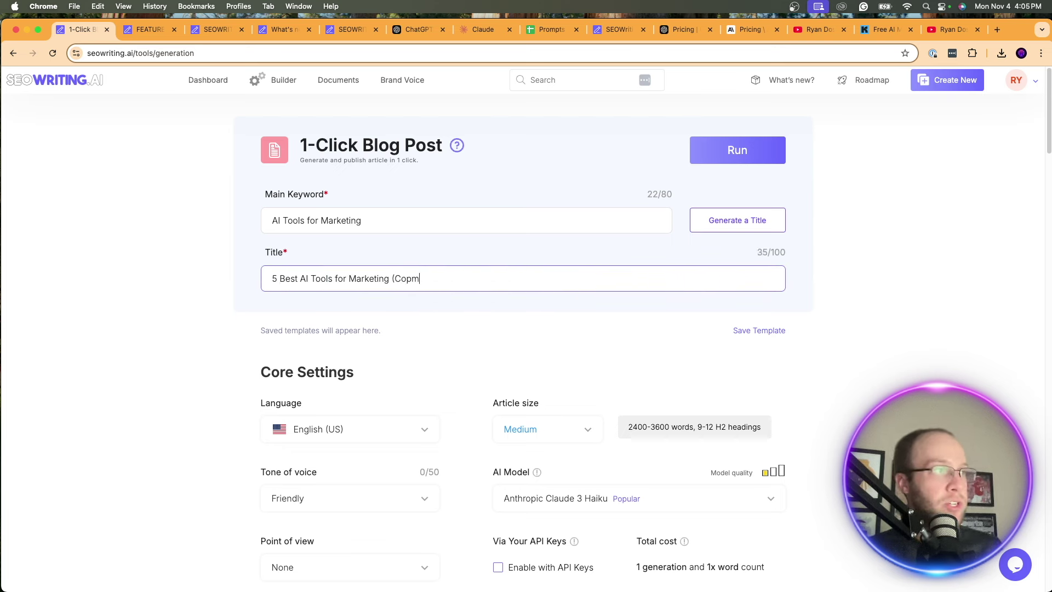
key(BackSpace)
key(BackSpace)
key(BackSpace)
key(BackSpace)
text(2024 G)
key(BackSpace)
text(Guide))
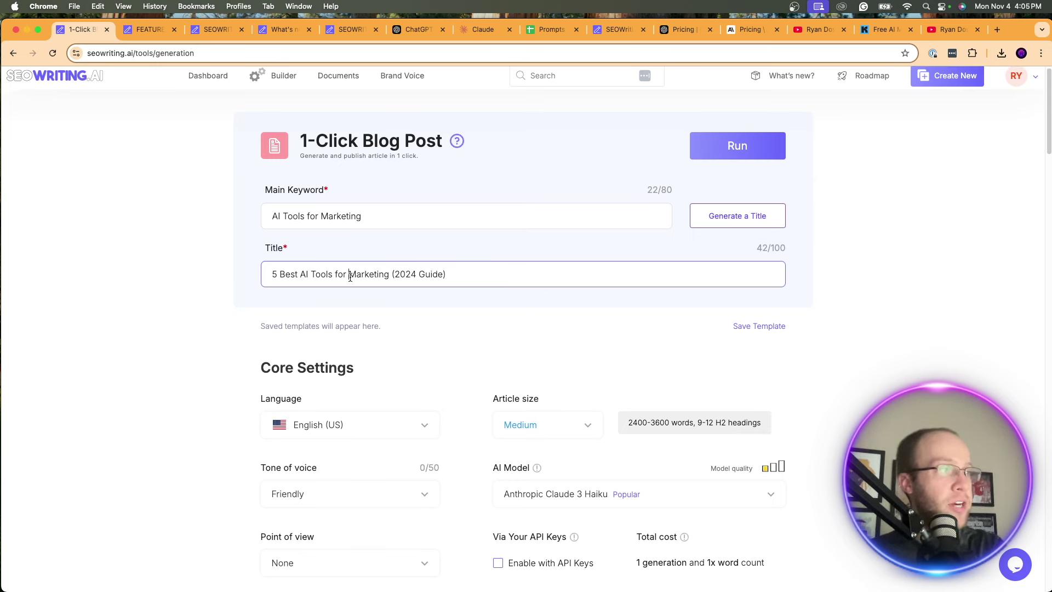
Insert 'Beginner's' so the title becomes '5 Best AI Tools for Marketing (2024 Beginner's Guide)'
scroll(392, 264, down, 3)
triple_click(521, 201)
click(485, 203)
click(419, 204)
text(Beginner's)
triple_click(454, 205)
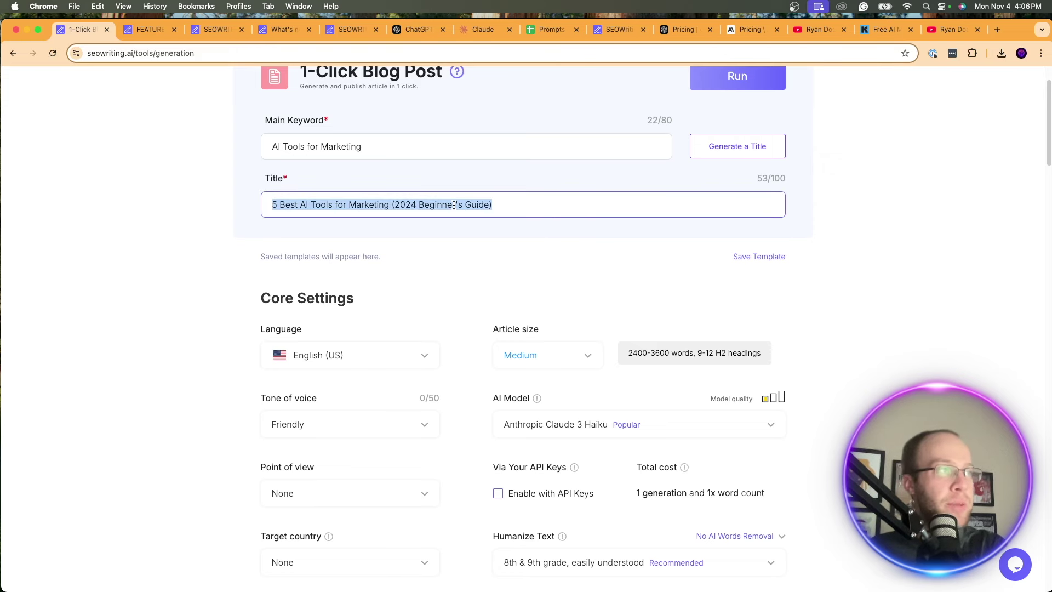
click(454, 205)
scroll(384, 202, down, 3)
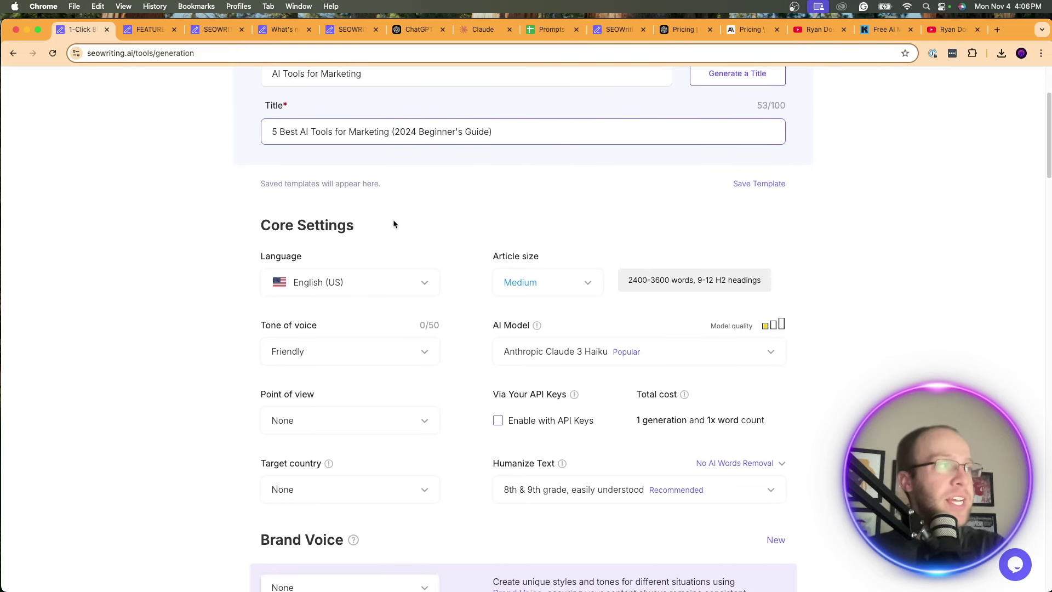
Keep English (US) as the language and set the article size to Small
click(316, 269)
click(256, 276)
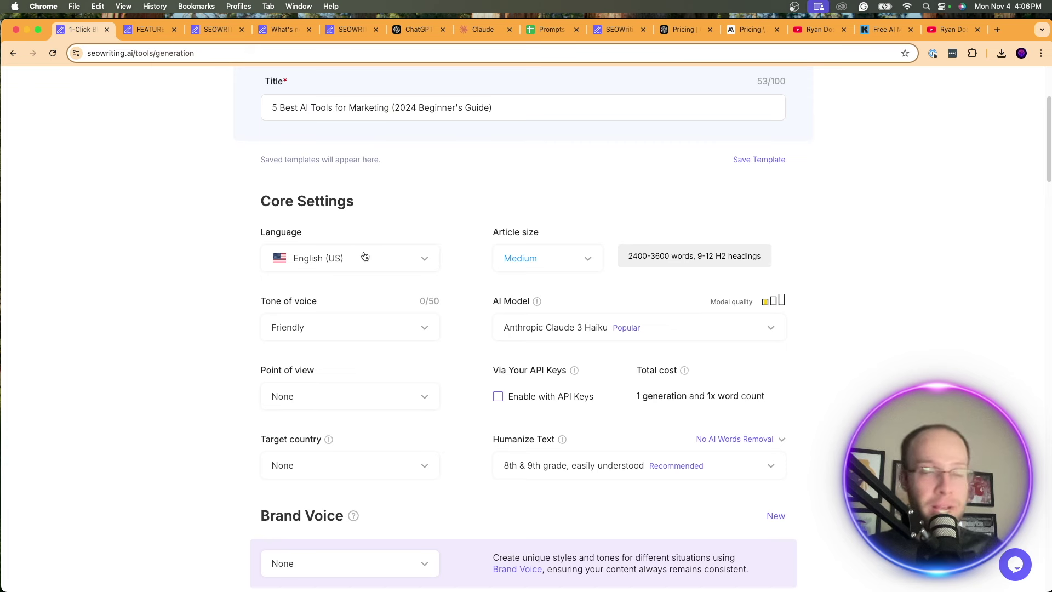
click(518, 258)
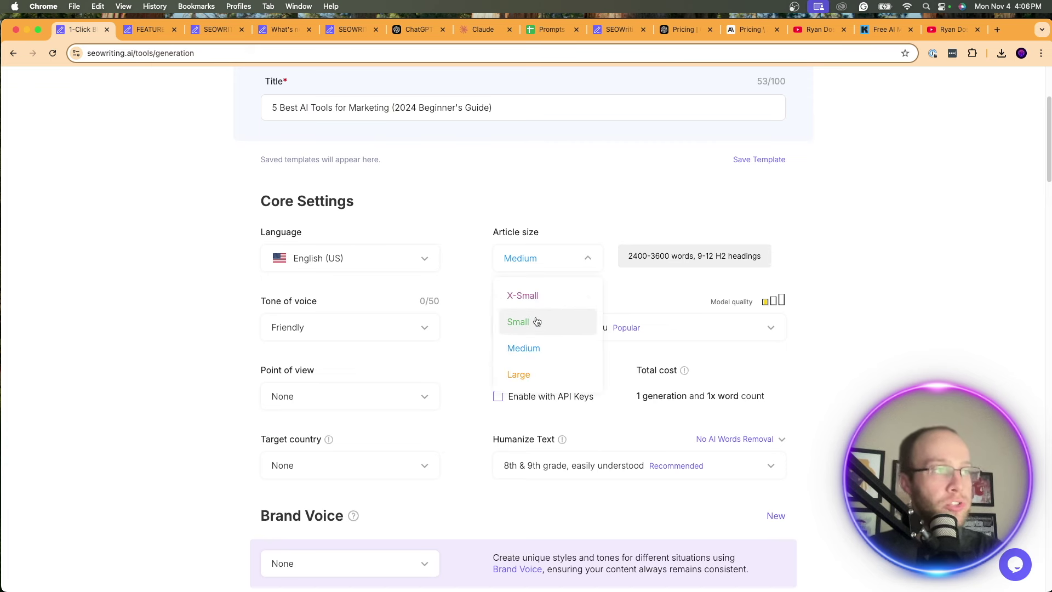
click(536, 321)
click(521, 265)
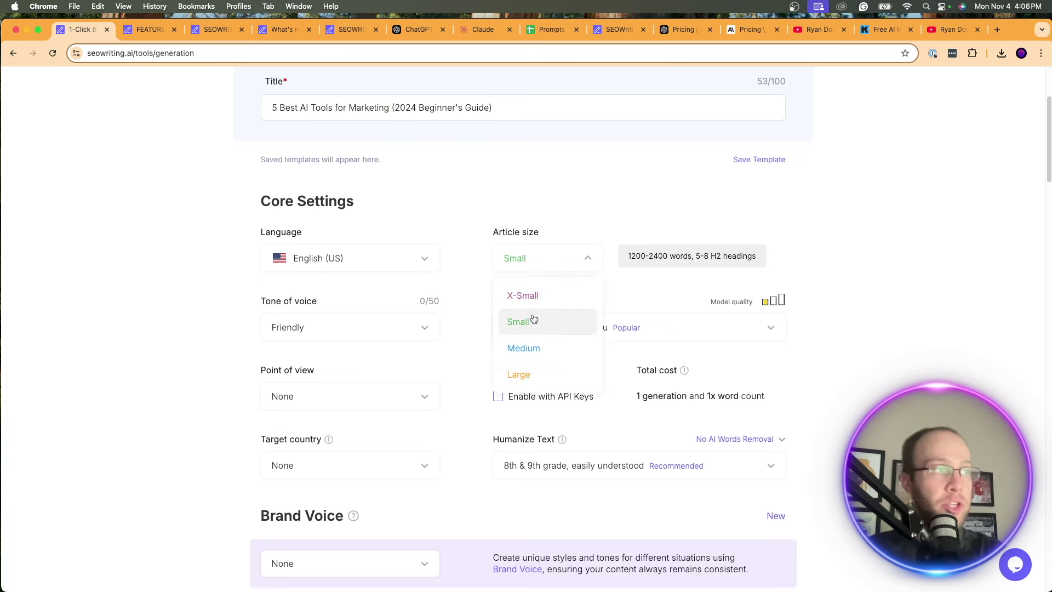
click(533, 320)
drag(630, 257, 758, 256)
click(804, 266)
Compare the Medium and Large sizes, then settle back on Small (1200-2400 words, 5-8 H2s)
click(548, 258)
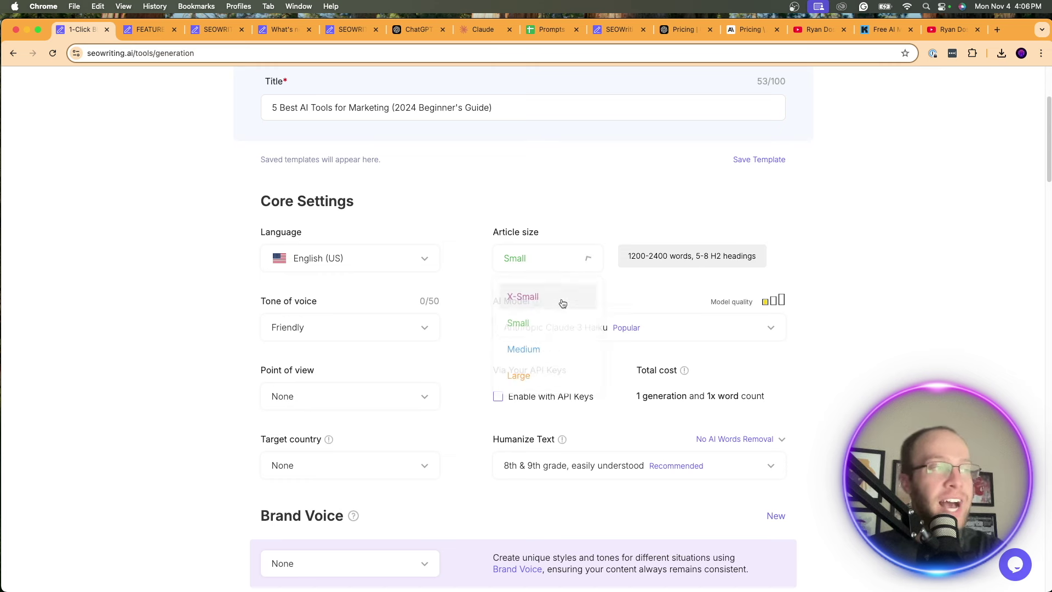
click(544, 349)
click(544, 258)
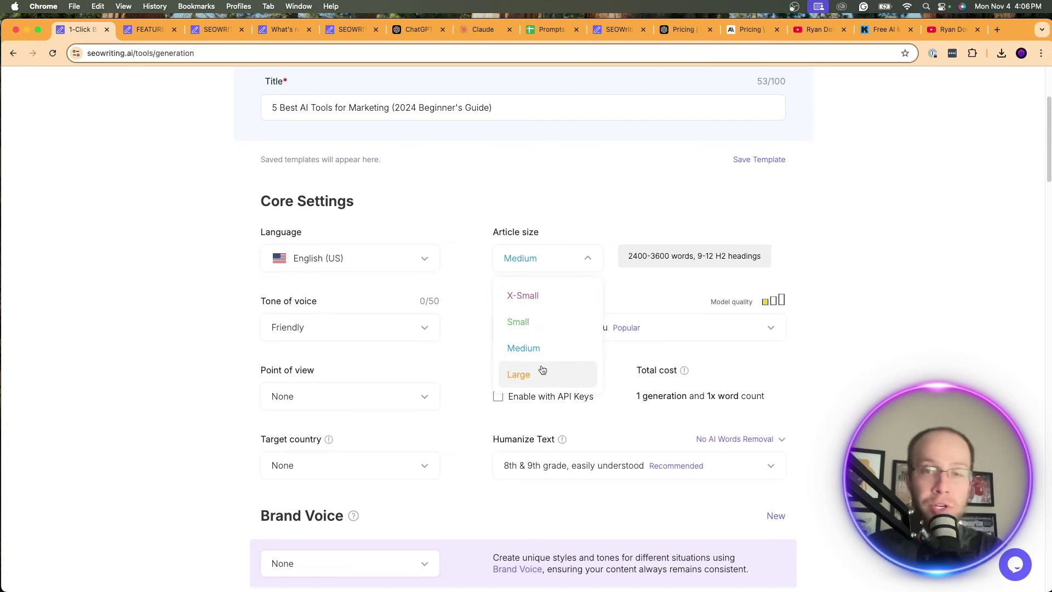
click(542, 373)
click(539, 255)
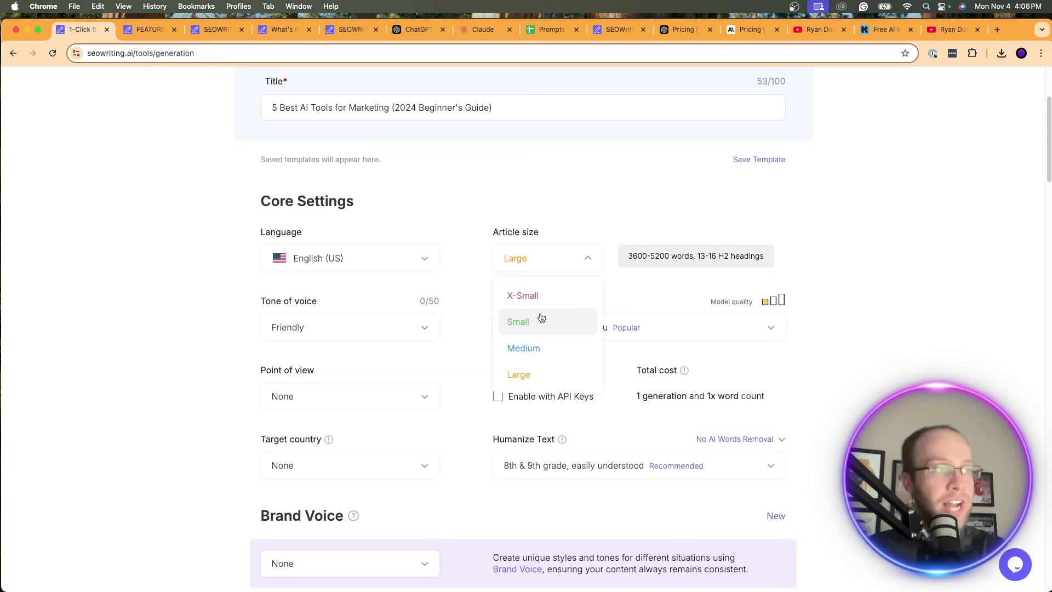
click(541, 318)
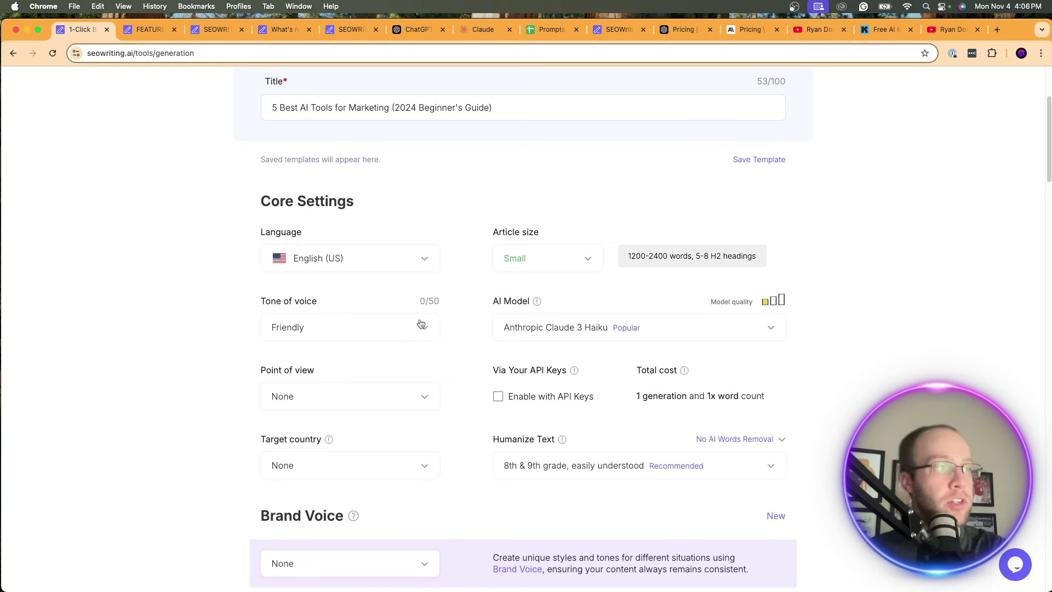
Set Tone of voice to Professional, Point of view to First person singular, Target country to United States
scroll(497, 268, down, 1)
click(345, 287)
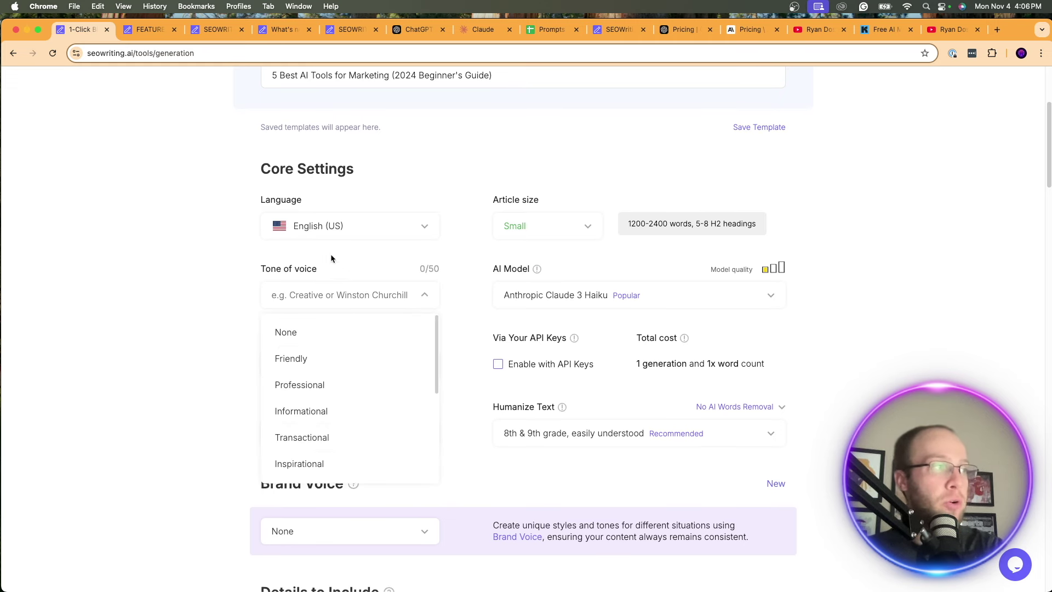
scroll(353, 335, down, 3)
scroll(350, 411, up, 3)
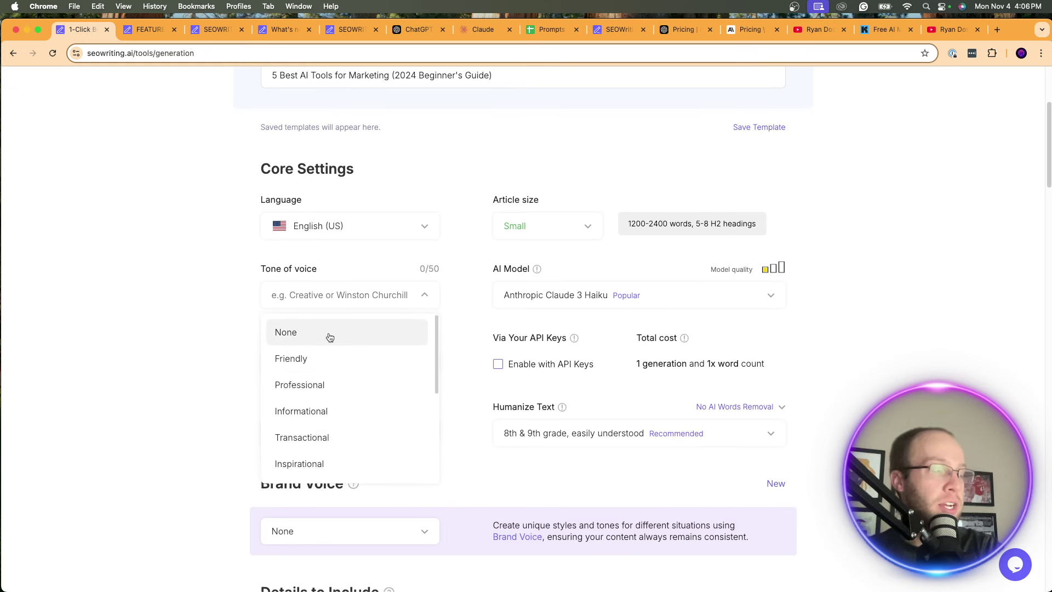
click(326, 385)
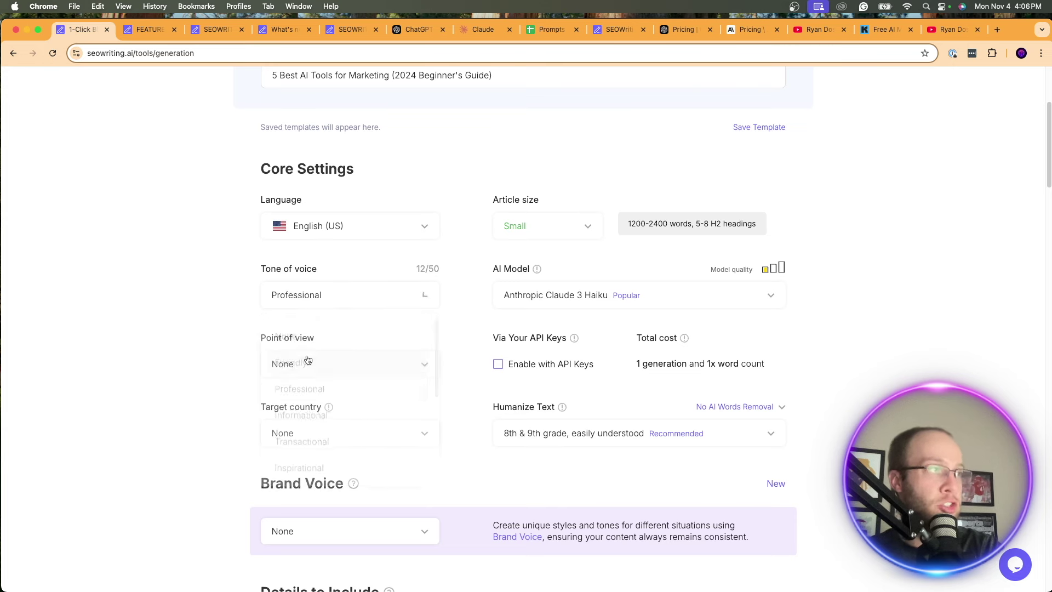
click(322, 364)
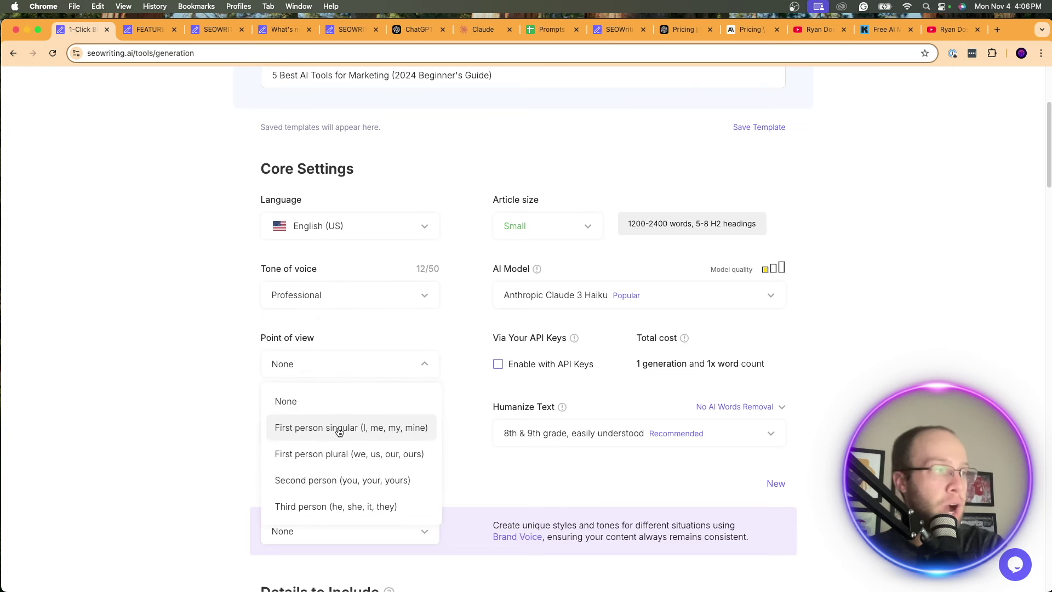
click(341, 434)
scroll(343, 384, down, 3)
click(336, 344)
click(334, 399)
scroll(493, 335, up, 3)
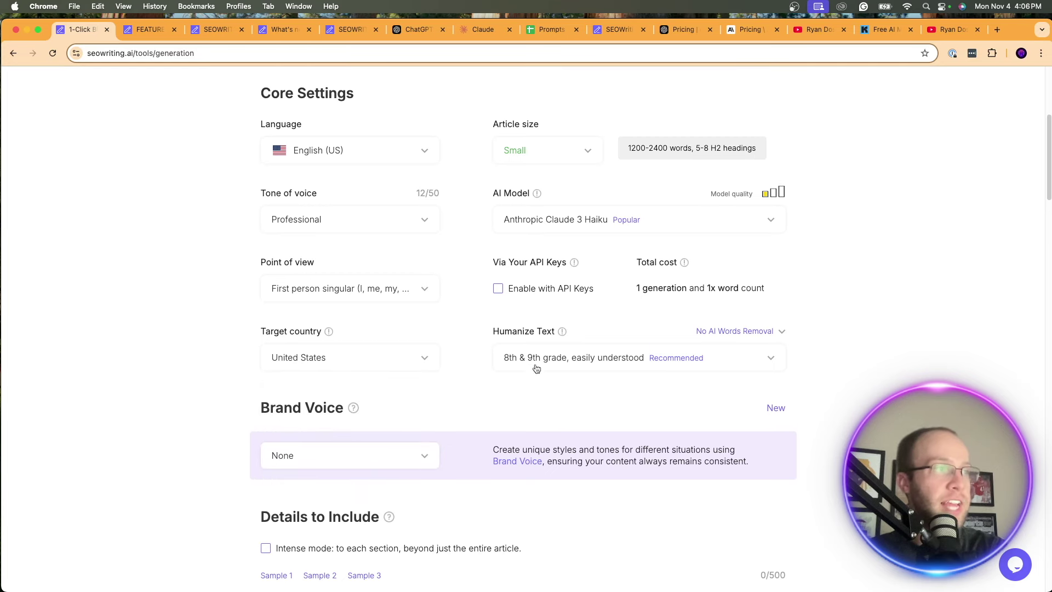
click(547, 303)
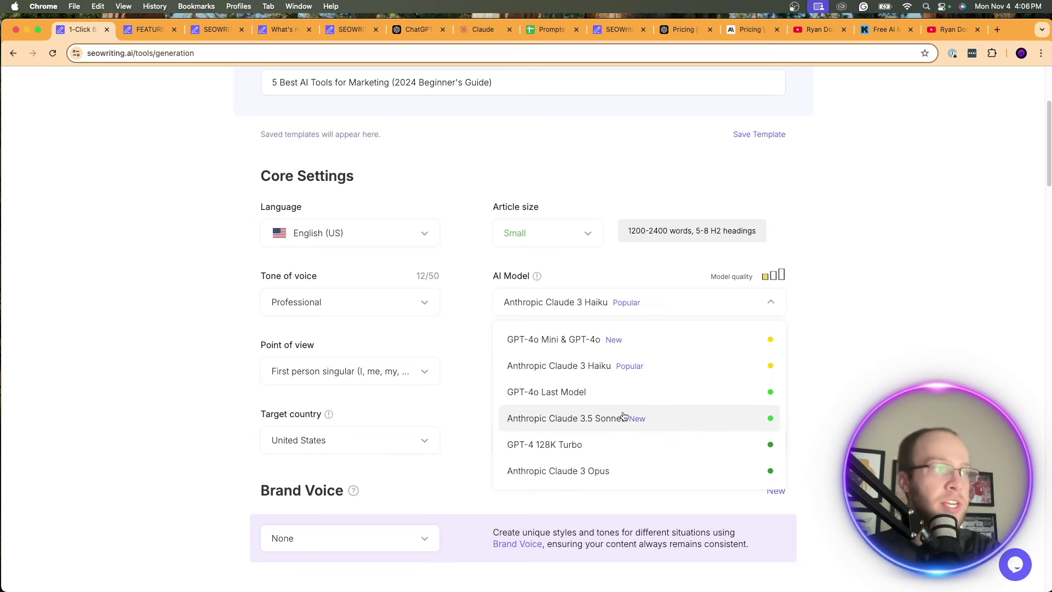
click(567, 370)
click(578, 306)
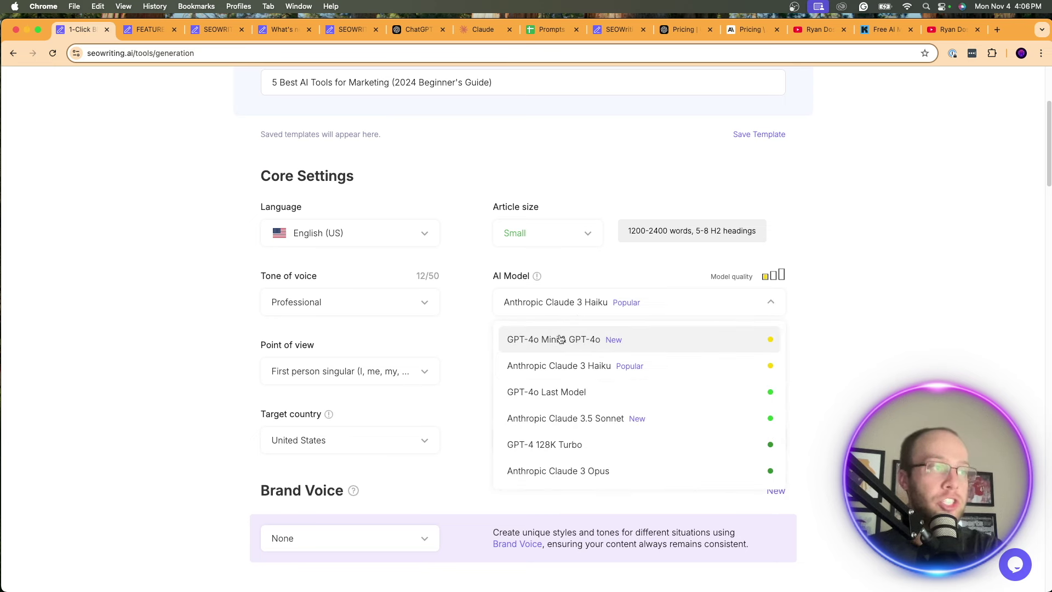
click(568, 343)
click(592, 309)
click(598, 367)
click(598, 310)
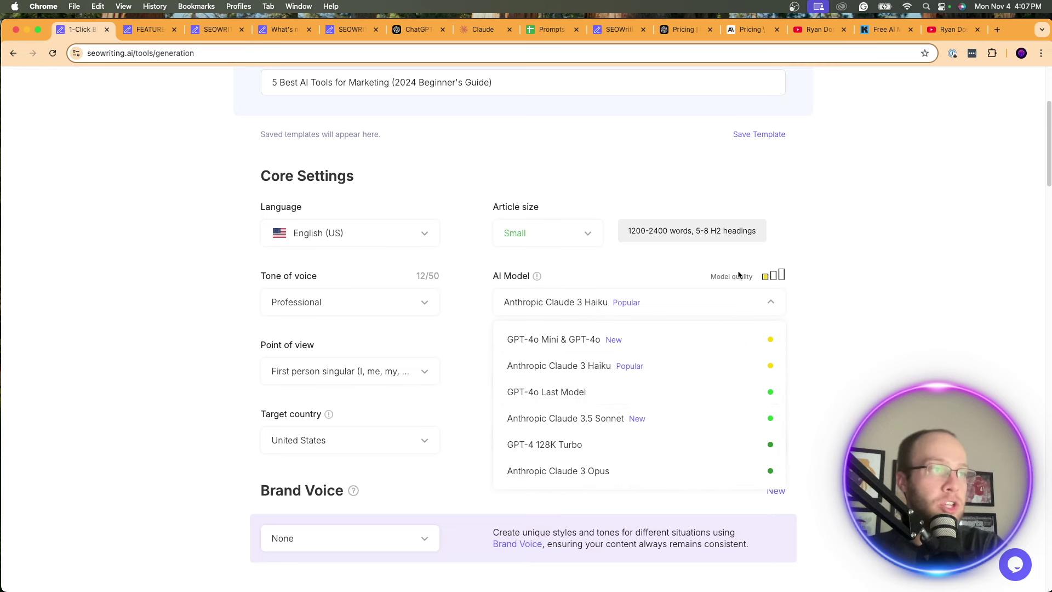
click(755, 278)
click(599, 302)
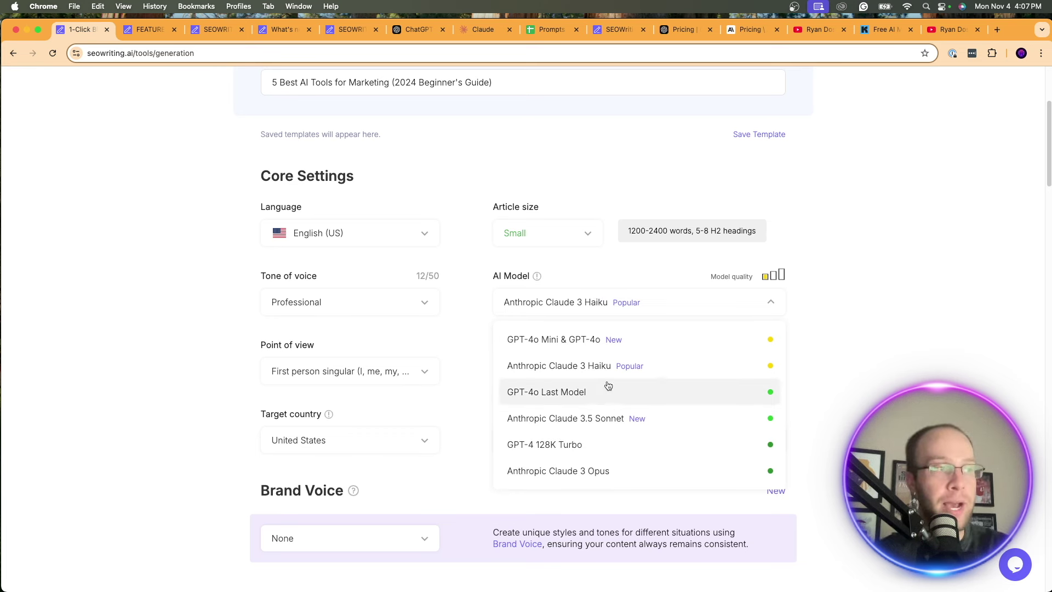
click(605, 470)
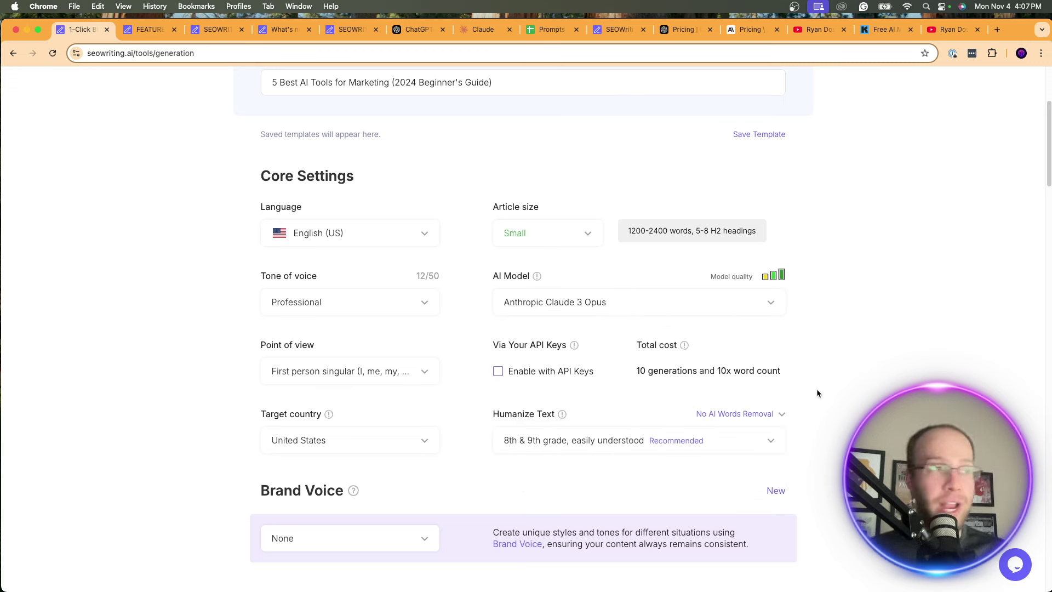
drag(816, 393, 638, 345)
click(607, 310)
click(582, 337)
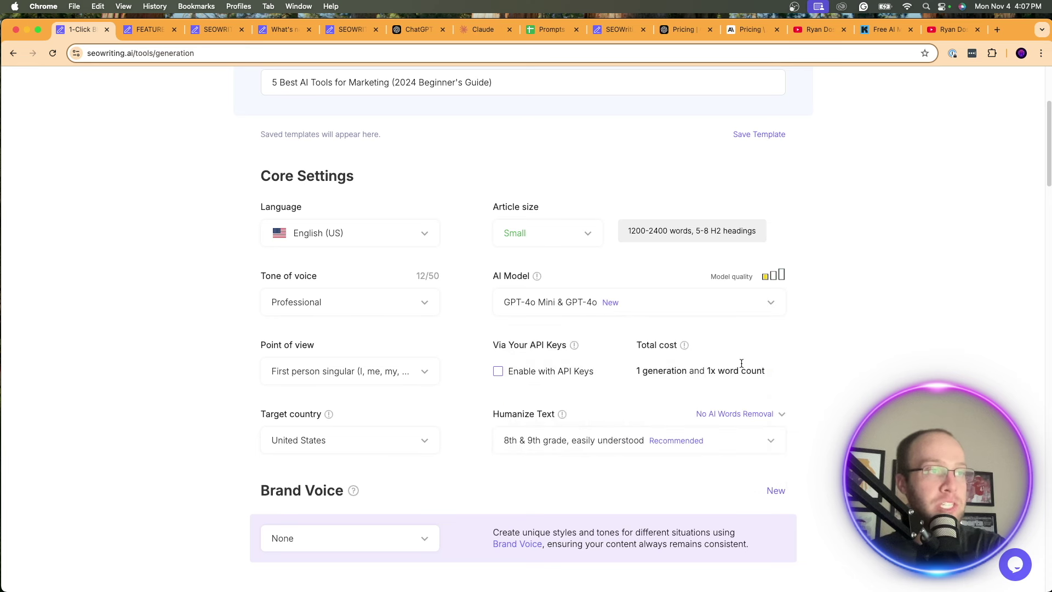
drag(738, 369, 632, 366)
click(779, 373)
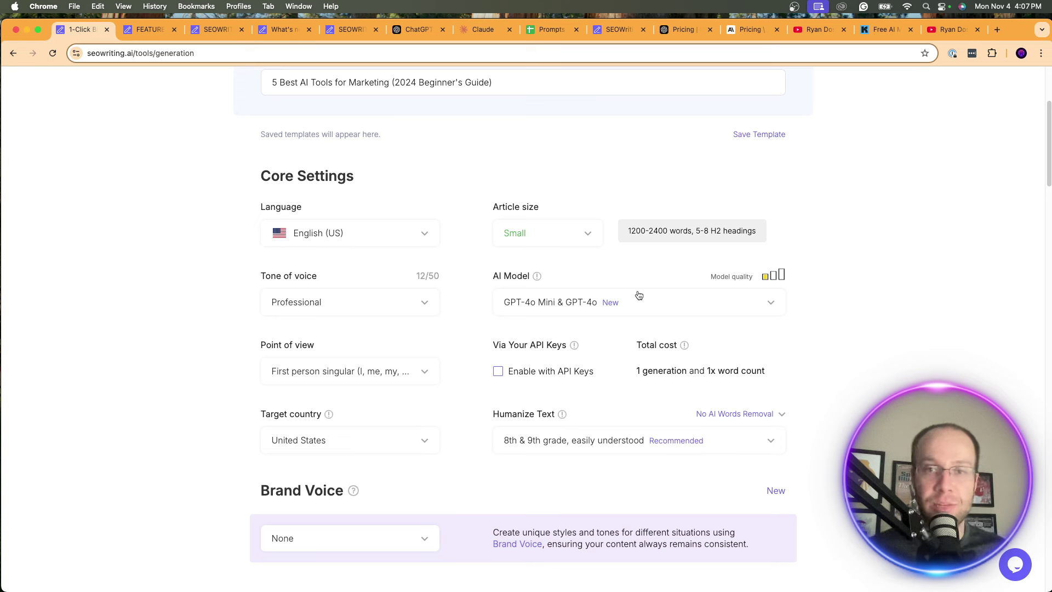
click(586, 301)
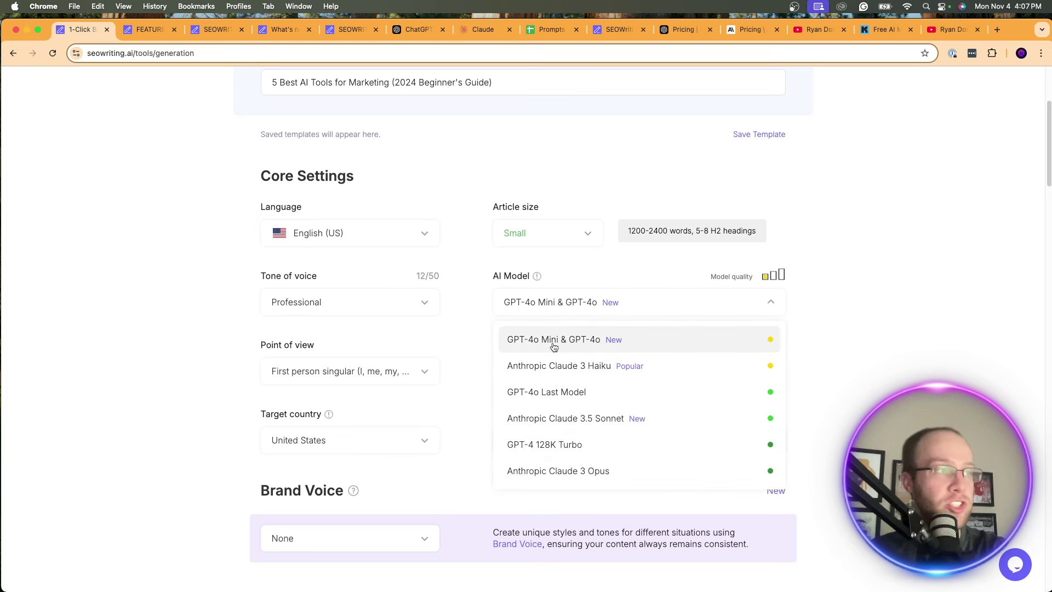
click(554, 367)
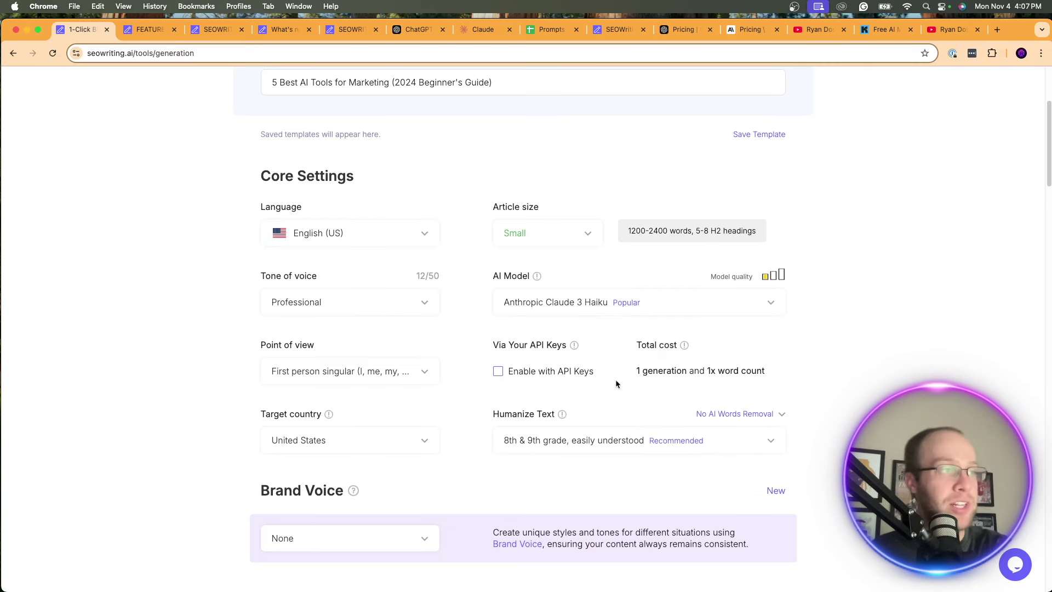
scroll(544, 378, down, 1)
Try enabling API keys, cancel the integration prompt, and keep 8th & 9th grade readability
click(498, 339)
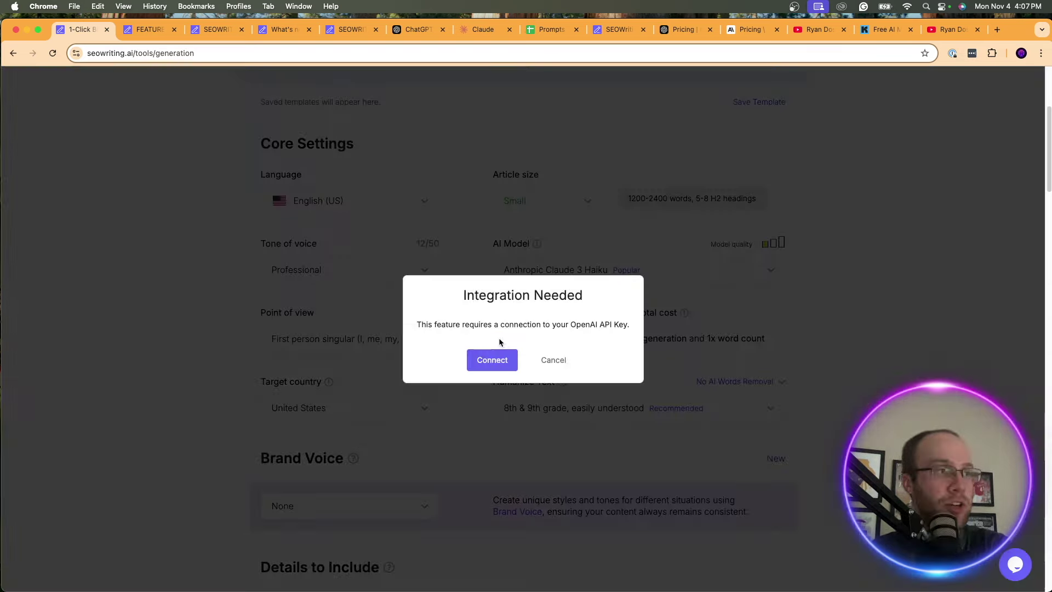
click(556, 361)
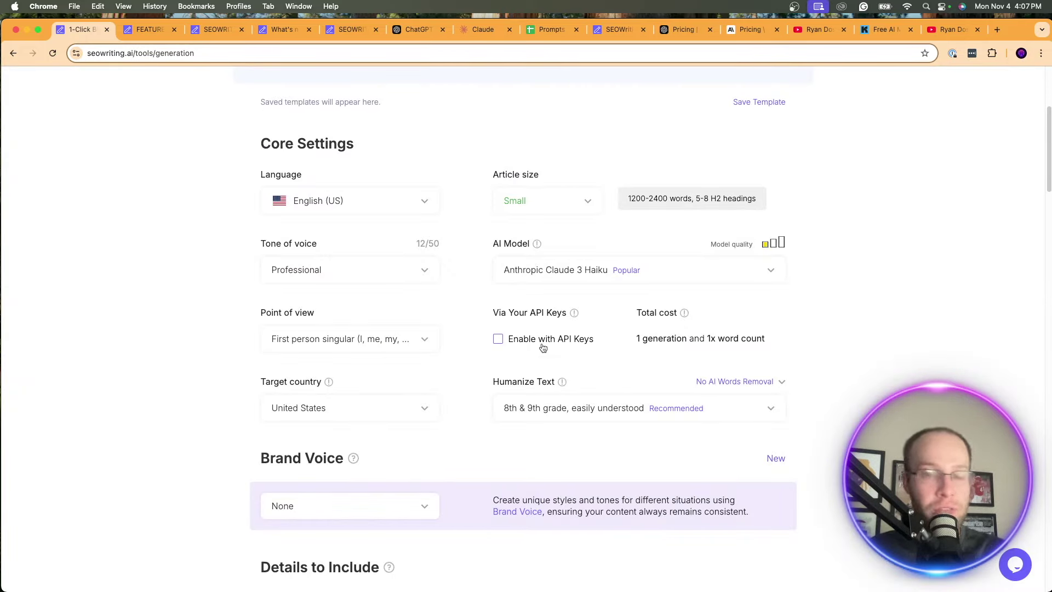
scroll(602, 383, down, 1)
click(572, 383)
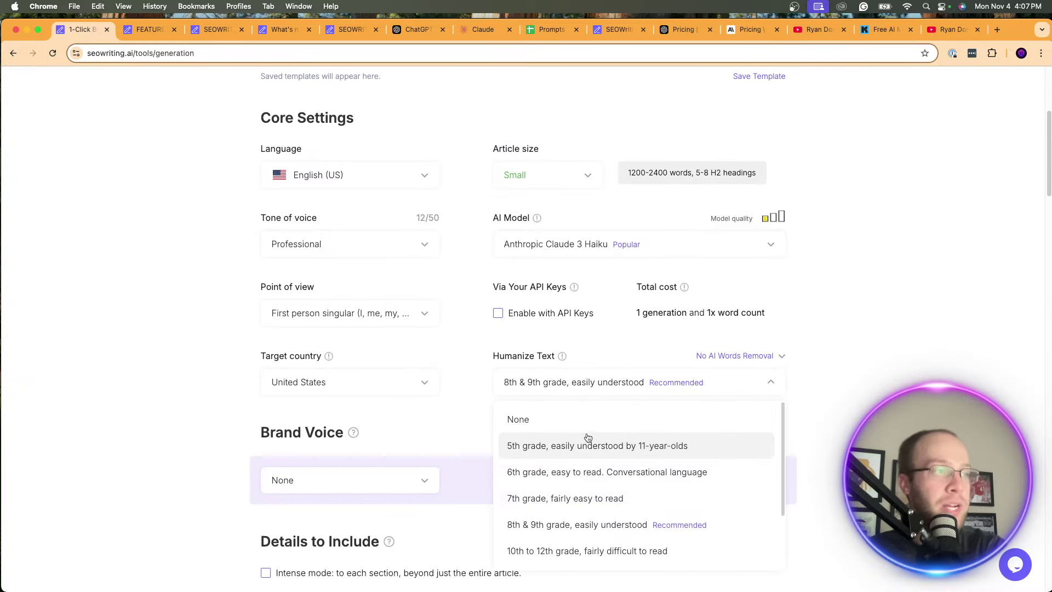
click(561, 395)
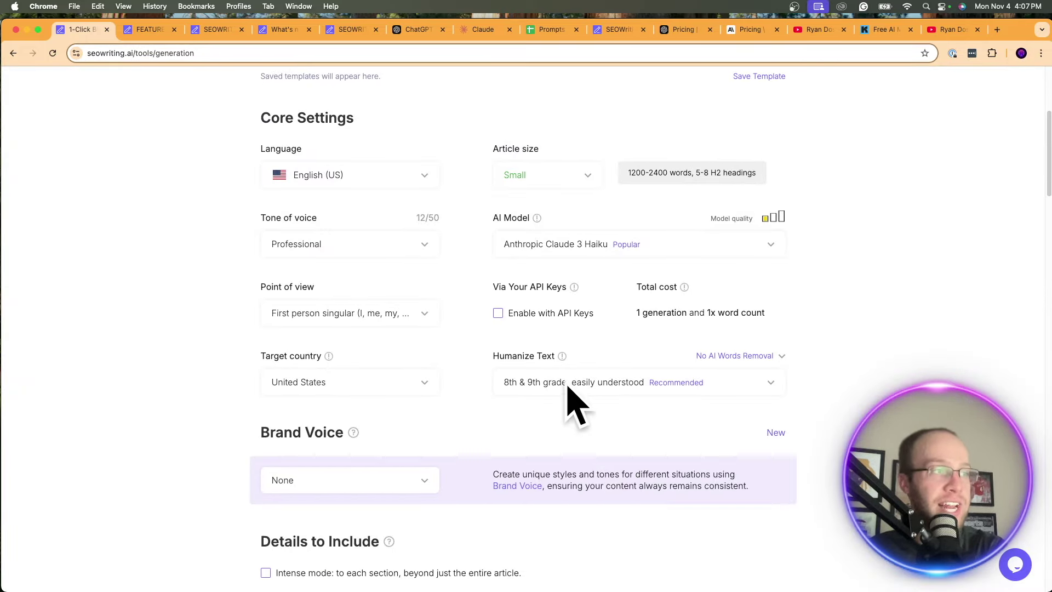
Set Brand Voice to the account's saved personal brand voice instead of None
scroll(588, 383, down, 5)
click(321, 259)
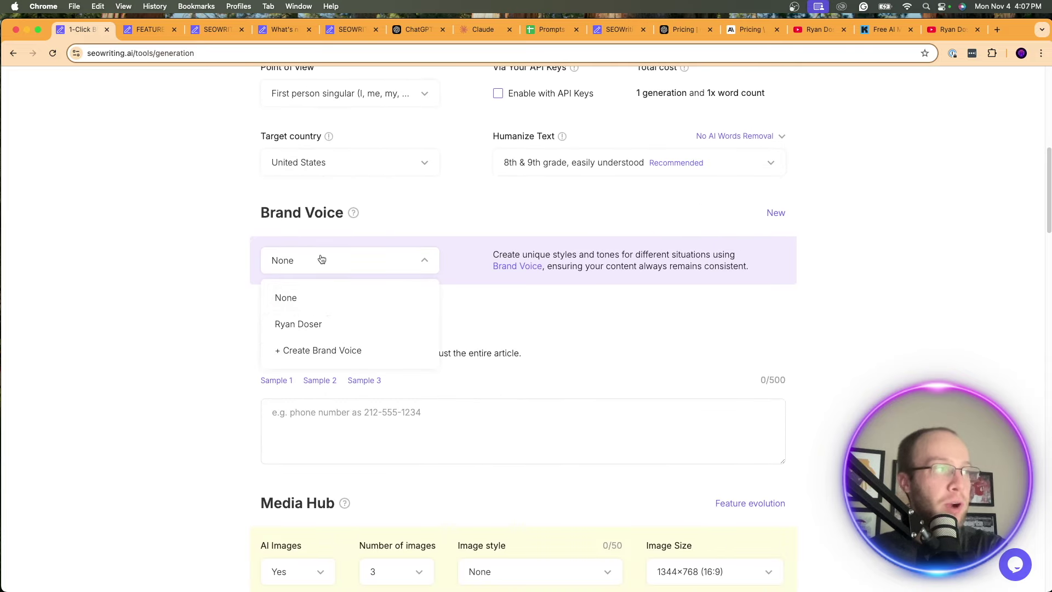
click(330, 333)
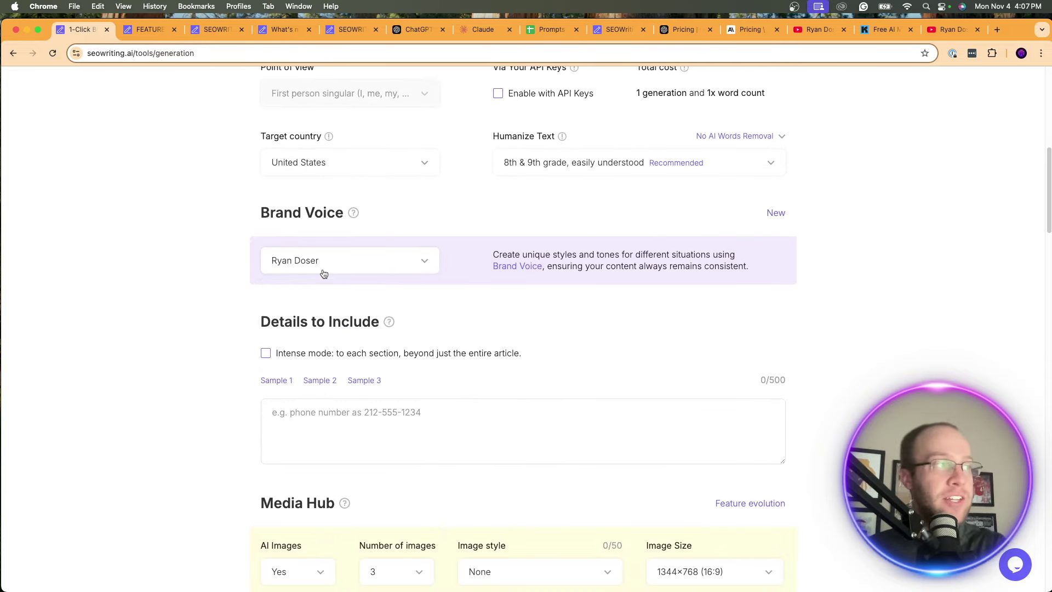
click(324, 273)
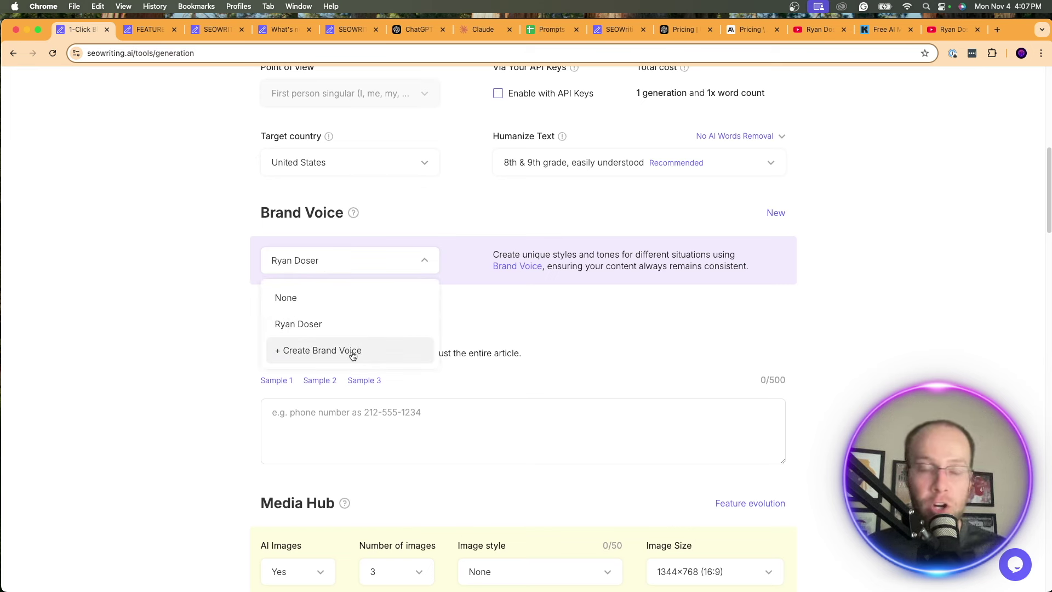
click(329, 325)
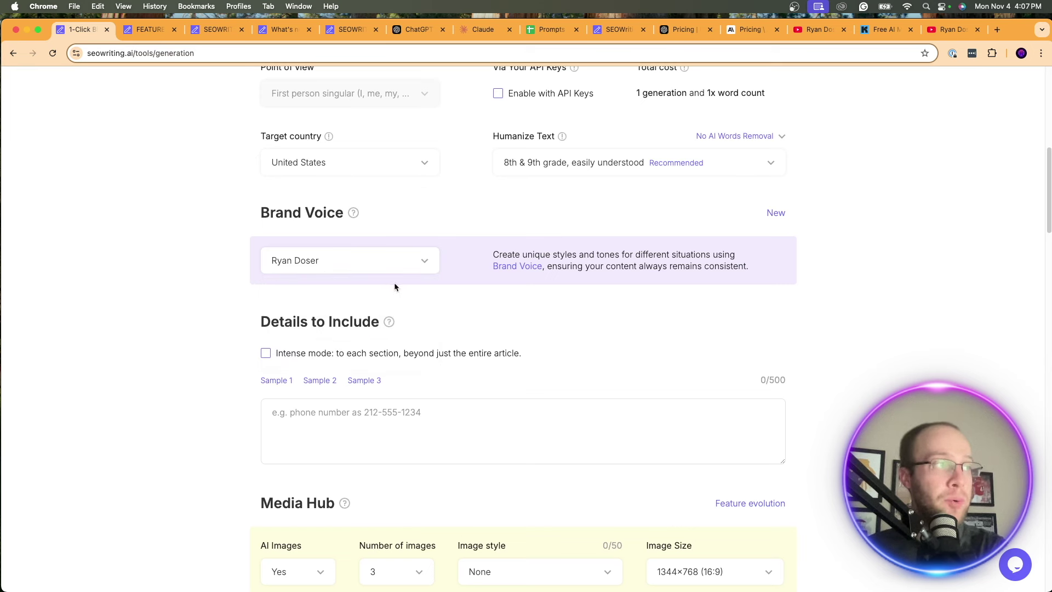
Write Details to Include asking for ChatGPT, Claude, Perplexity, Opus Clip and NotebookLM
scroll(394, 286, down, 3)
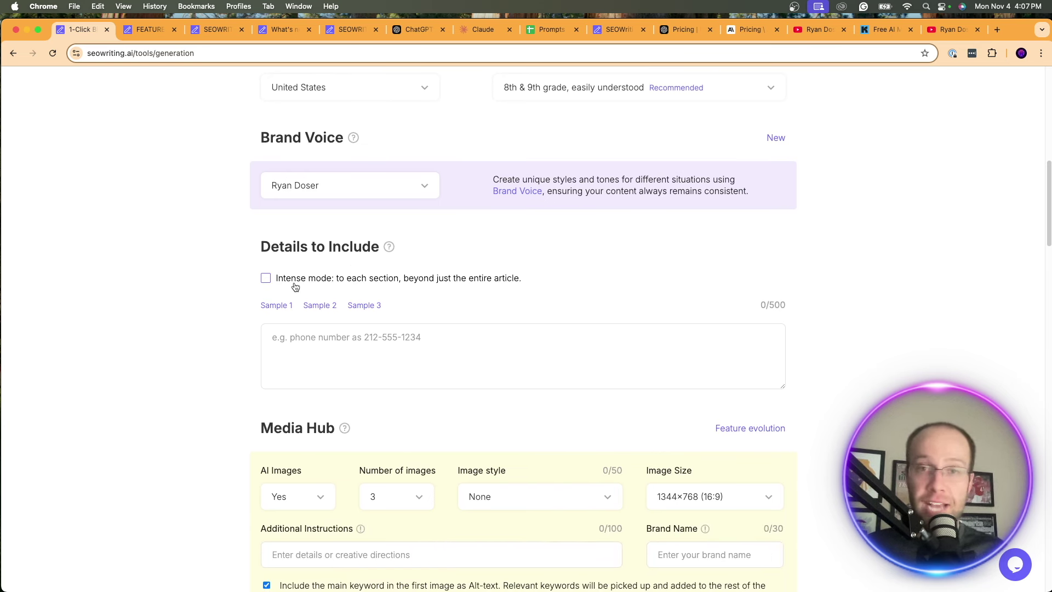
click(405, 338)
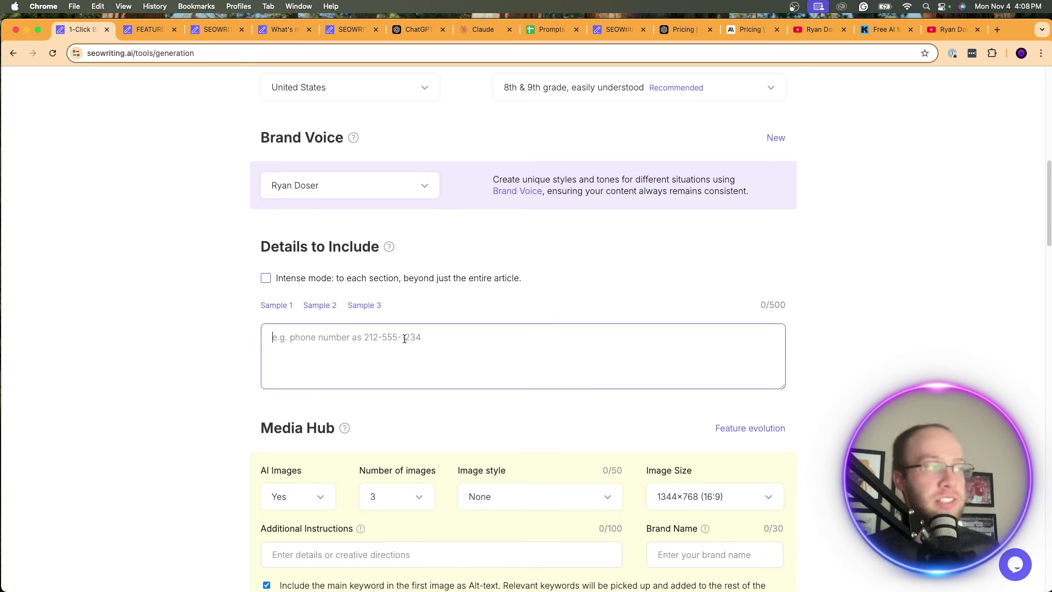
text(For the best AI tools )
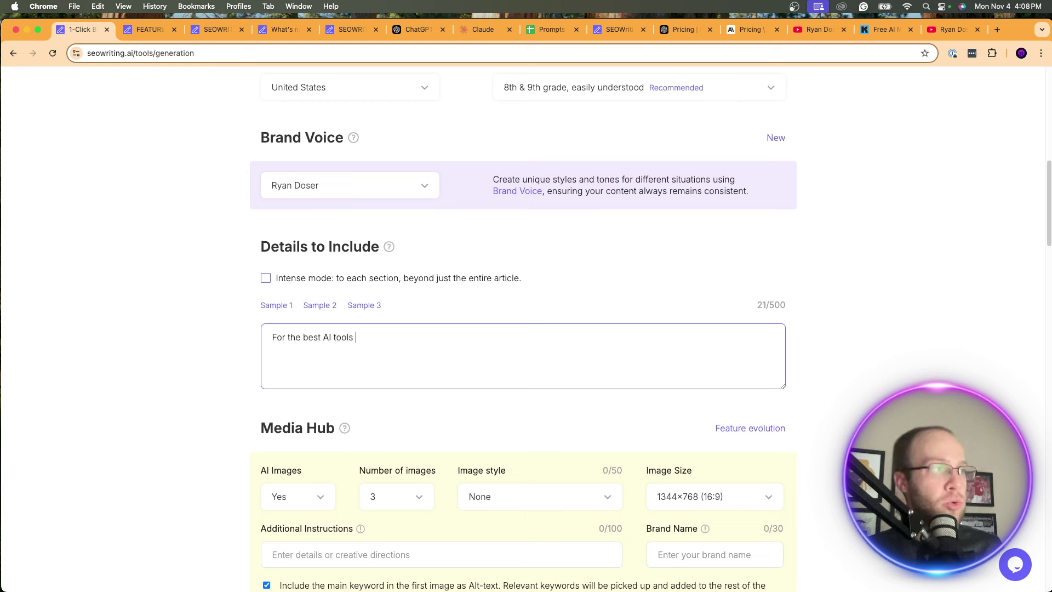
text(for Marketing be sure to include the follwing)
key(BackSpace)
key(BackSpace)
key(BackSpace)
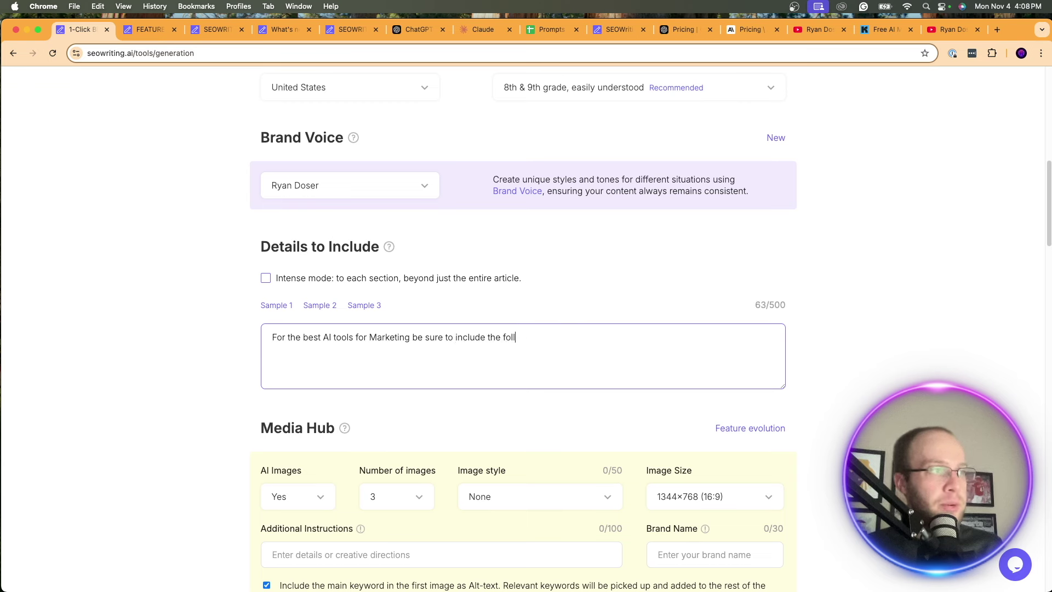
text(owing: ChatGPT Plus)
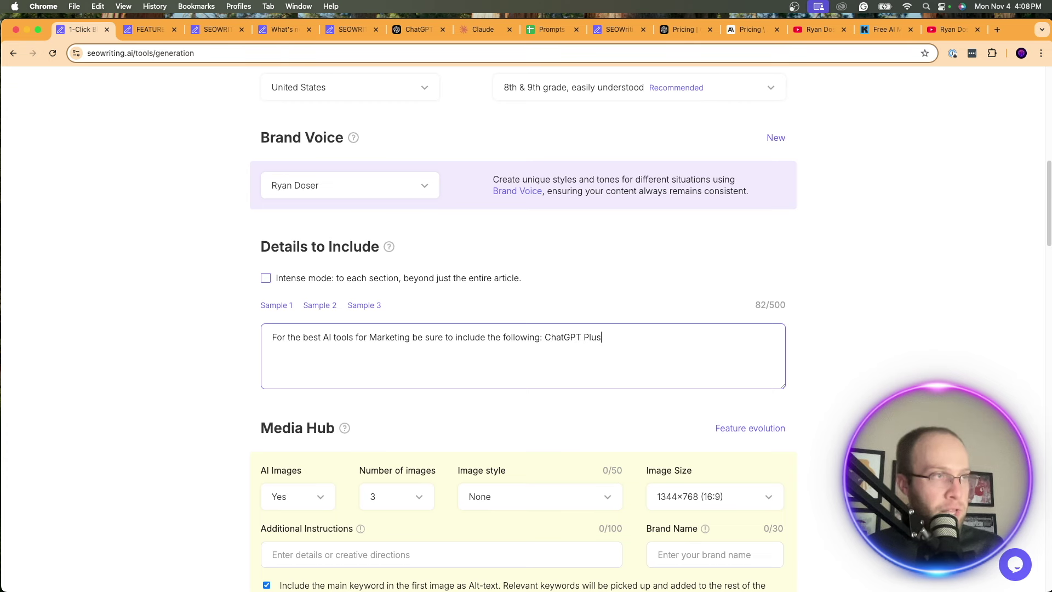
text(, Claude Pro, Perplexity,)
double_click(644, 337)
key(BackSpace)
double_click(593, 337)
key(BackSpace)
click(669, 335)
text(Opus Clip, )
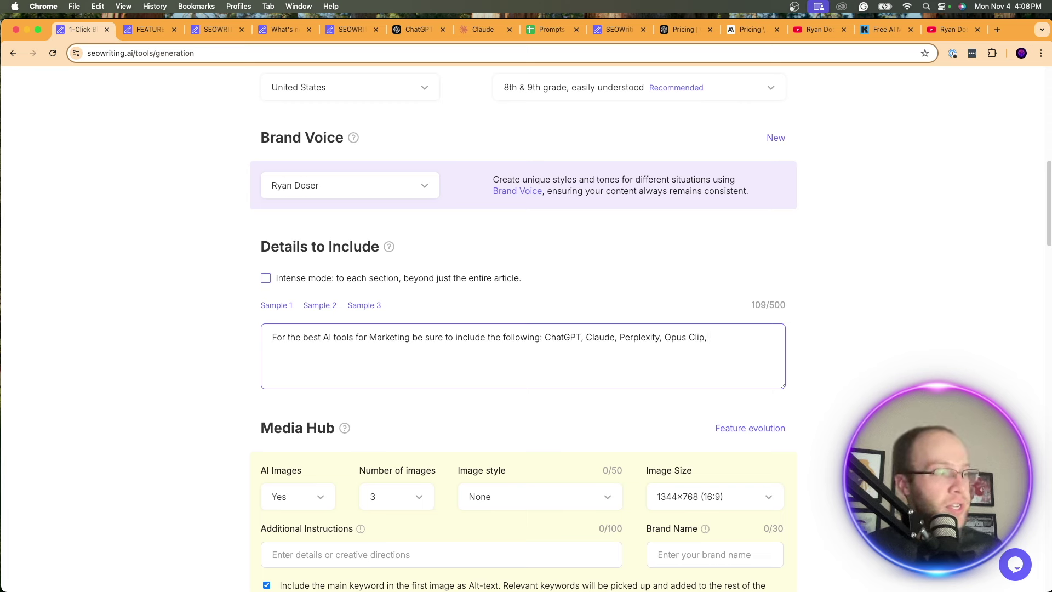
text(NotebookLM)
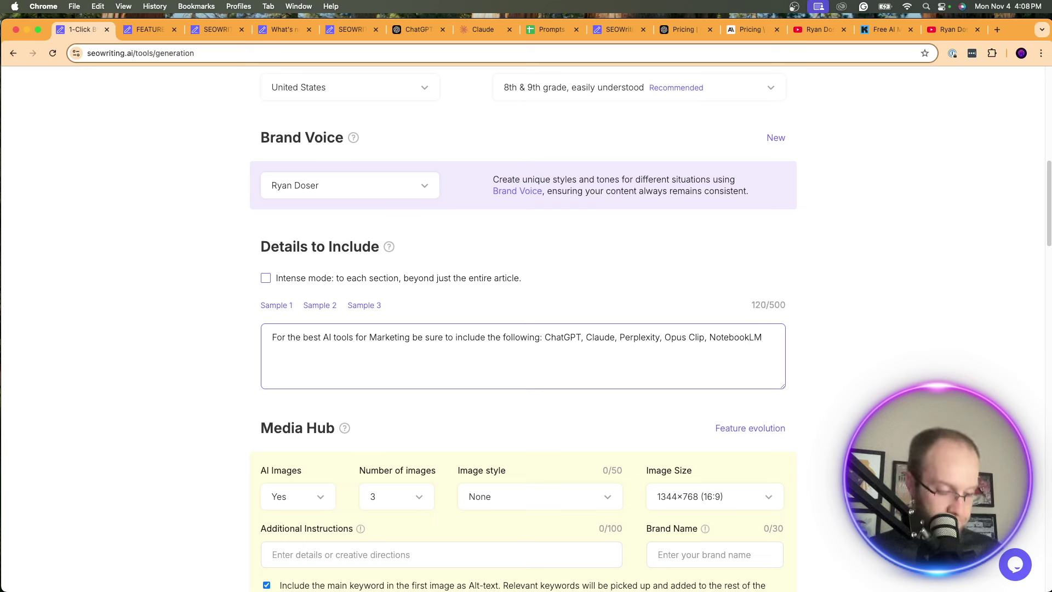
text(.)
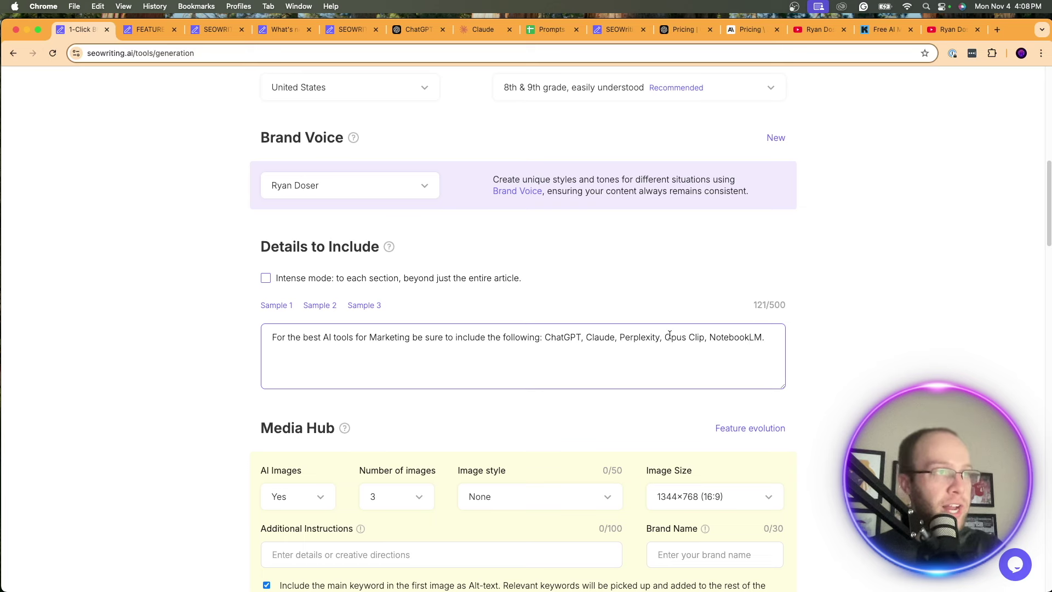
Replace NotebookLM with Semrush in the details text
triple_click(734, 337)
click(634, 337)
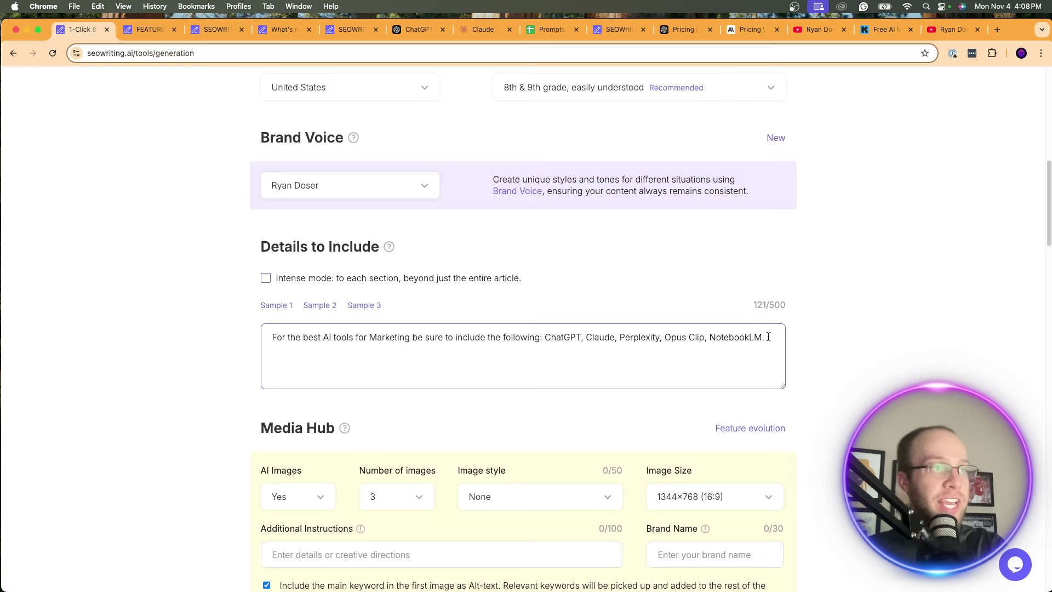
drag(770, 336, 273, 337)
click(285, 337)
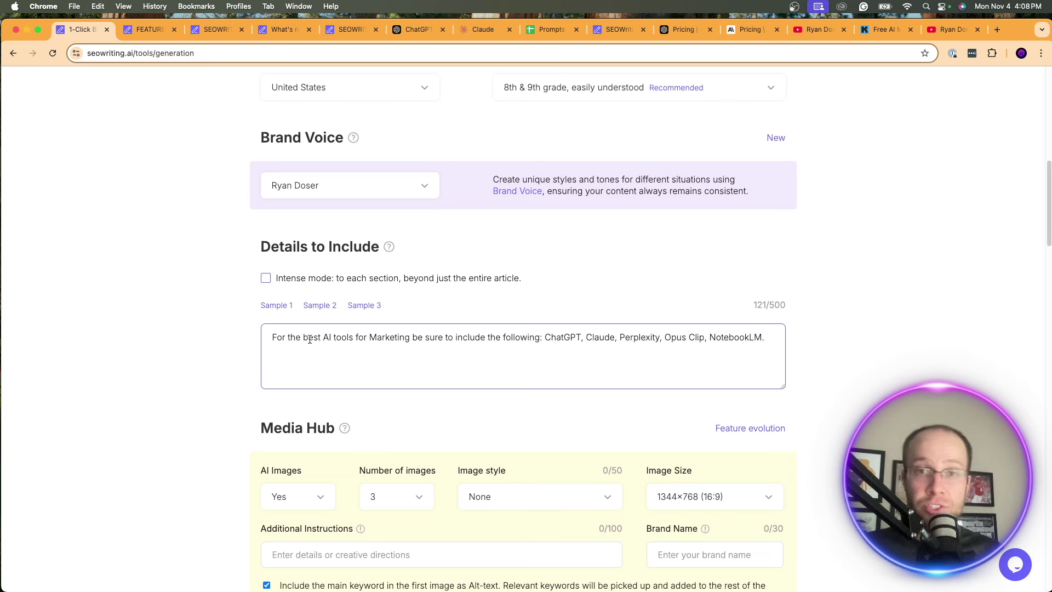
double_click(722, 337)
text(Semrush)
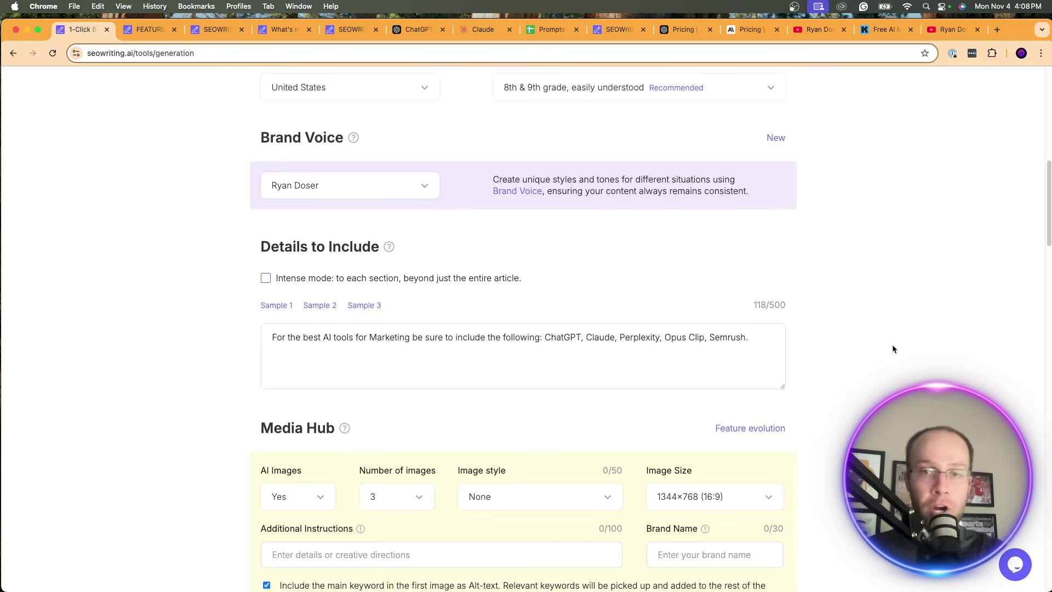
Keep AI images on and set the number of images to 1
scroll(892, 349, down, 4)
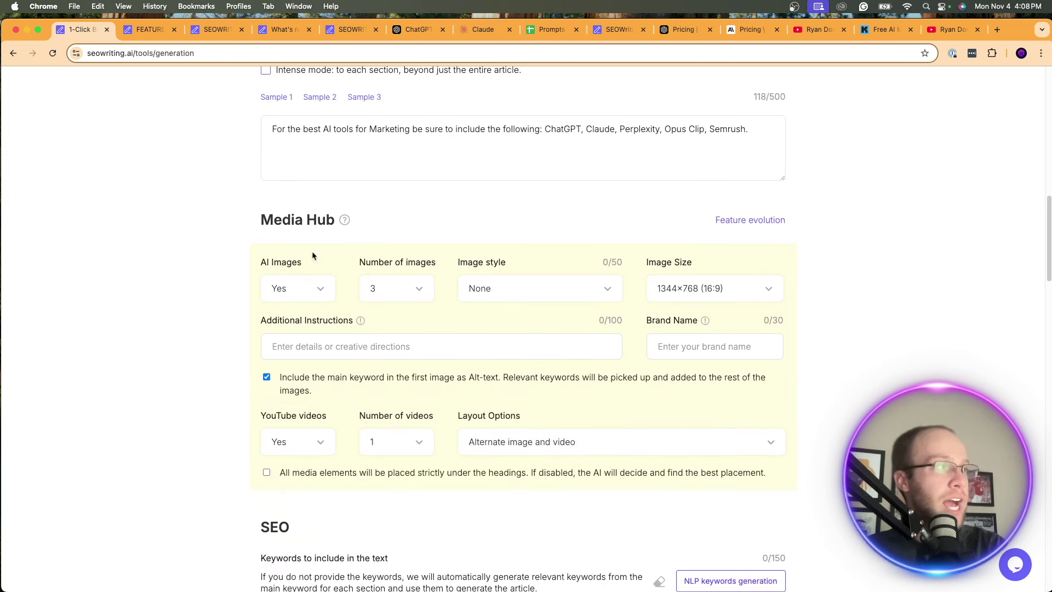
click(299, 289)
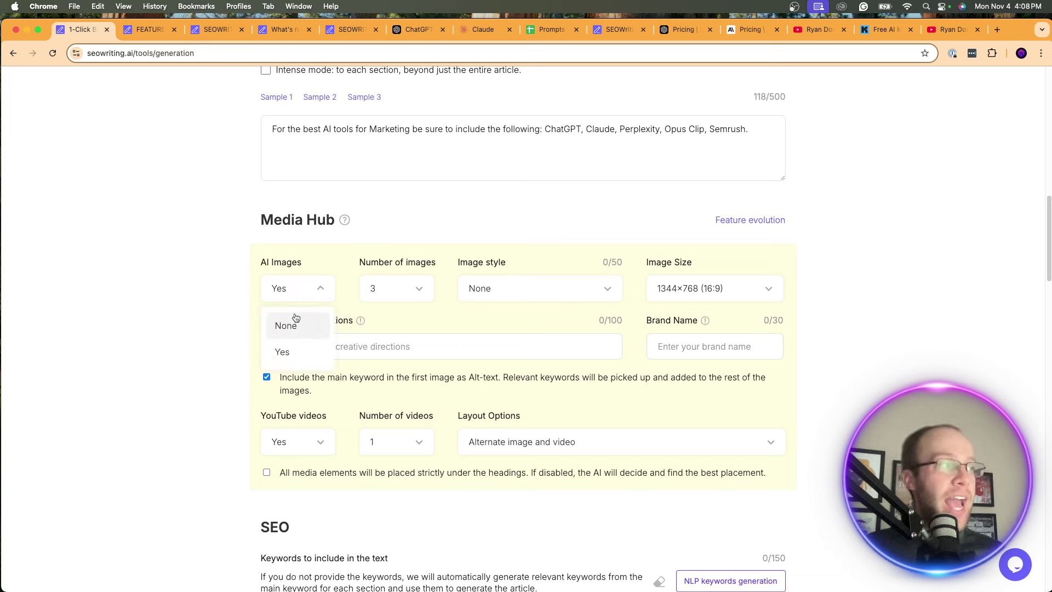
click(338, 291)
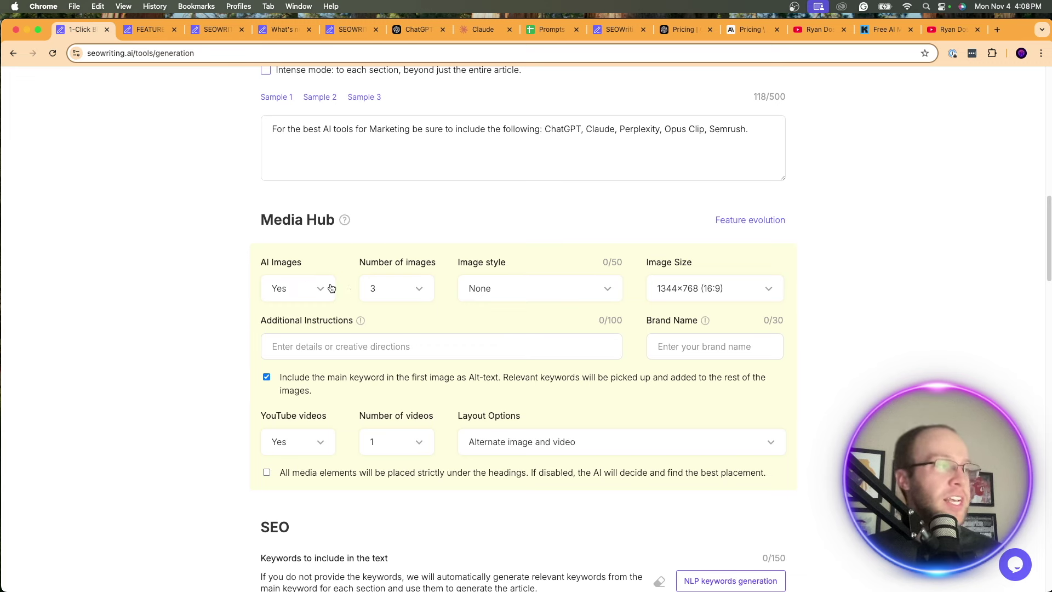
click(396, 289)
click(390, 321)
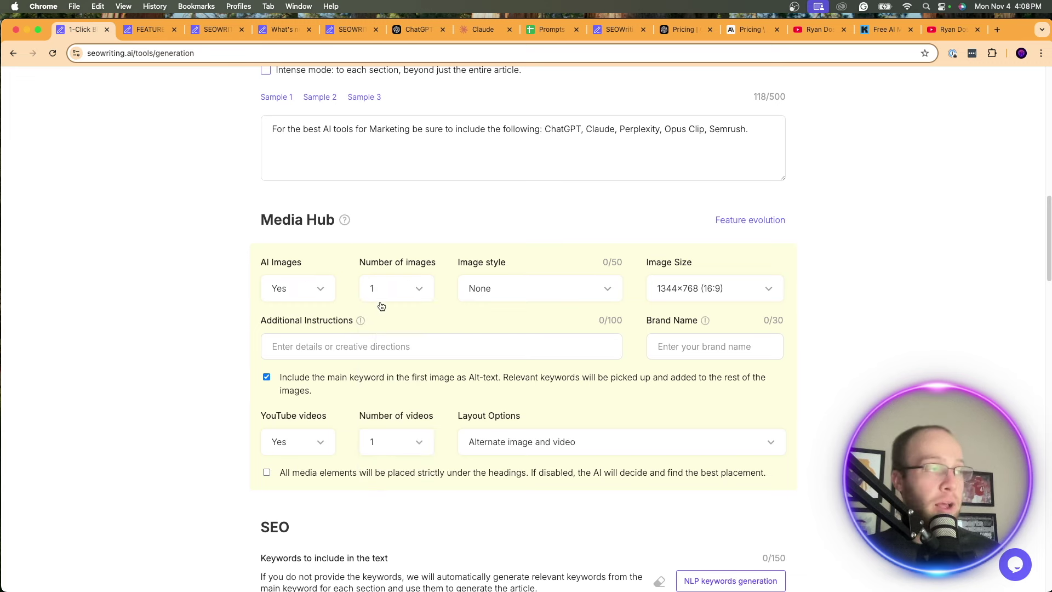
click(321, 290)
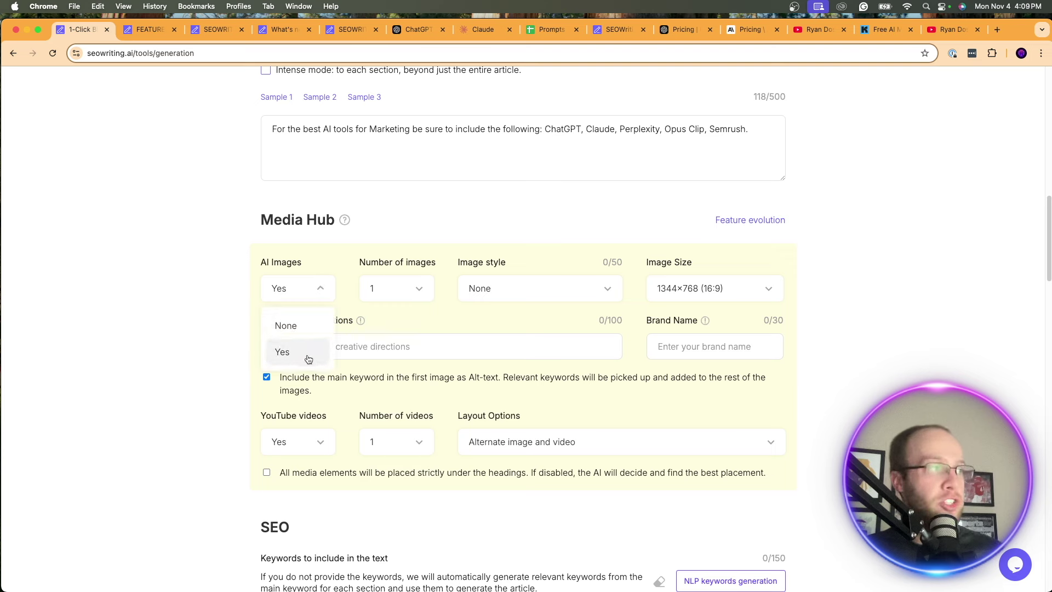
click(308, 356)
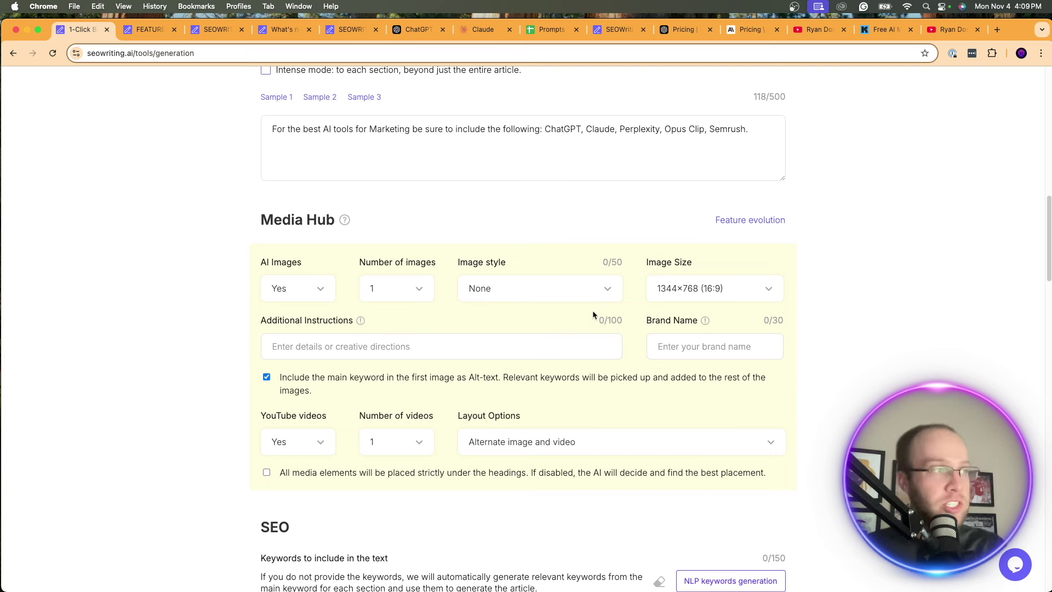
Set the image style to Photo and the image size to 1024×640 (8:5)
click(563, 294)
scroll(528, 324, up, 1)
scroll(531, 359, down, 3)
scroll(510, 367, up, 3)
click(510, 366)
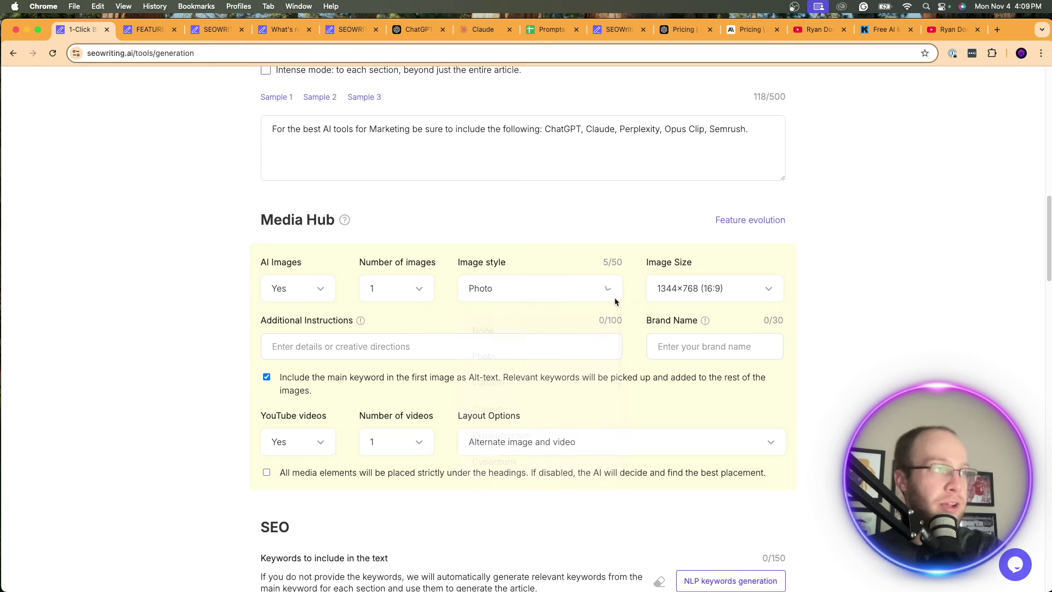
click(705, 283)
scroll(729, 384, down, 2)
scroll(726, 414, up, 1)
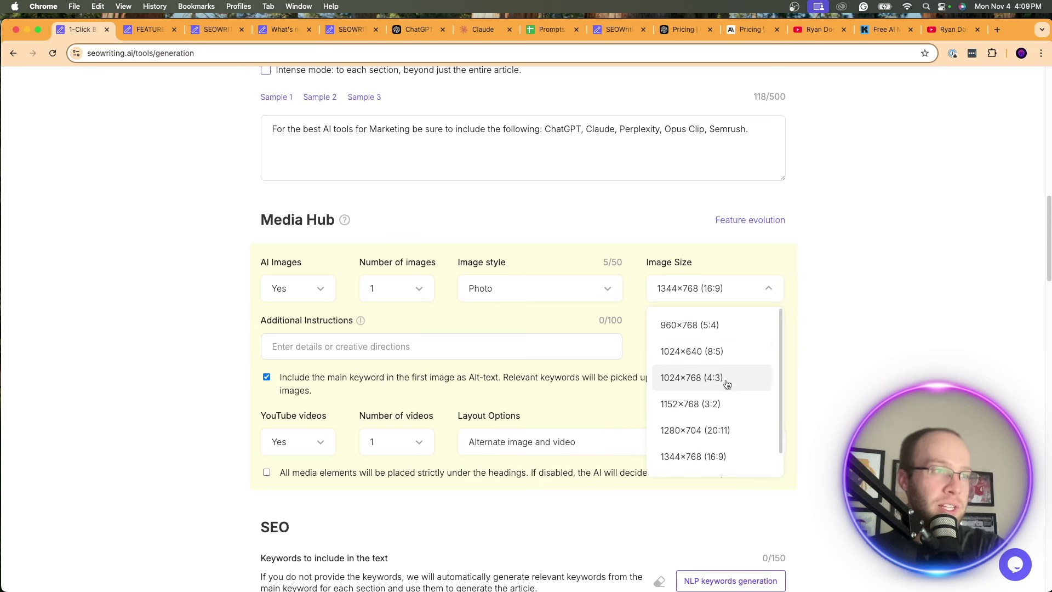
scroll(720, 395, down, 1)
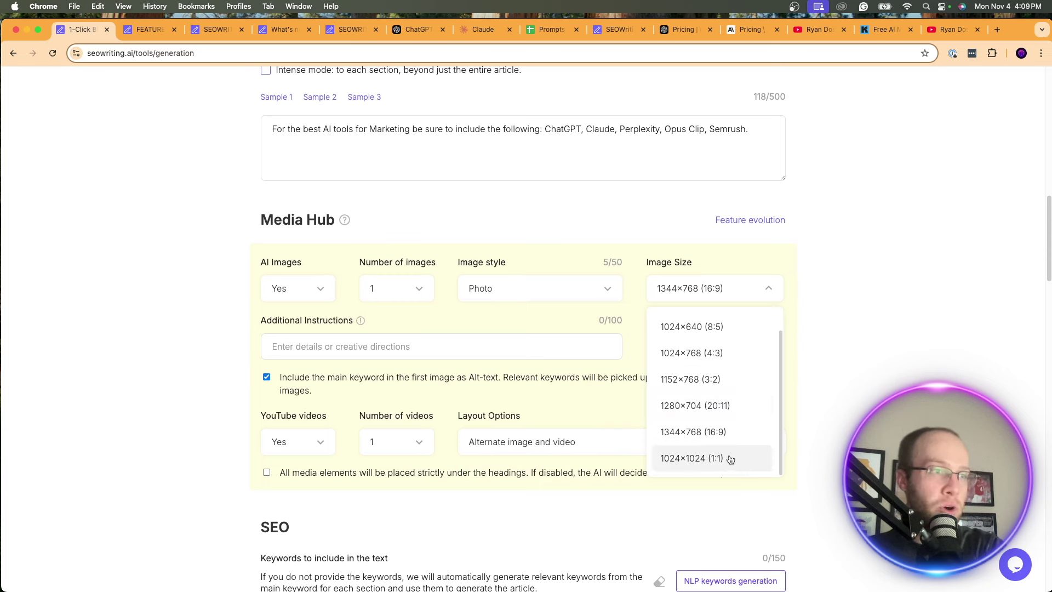
scroll(715, 413, up, 1)
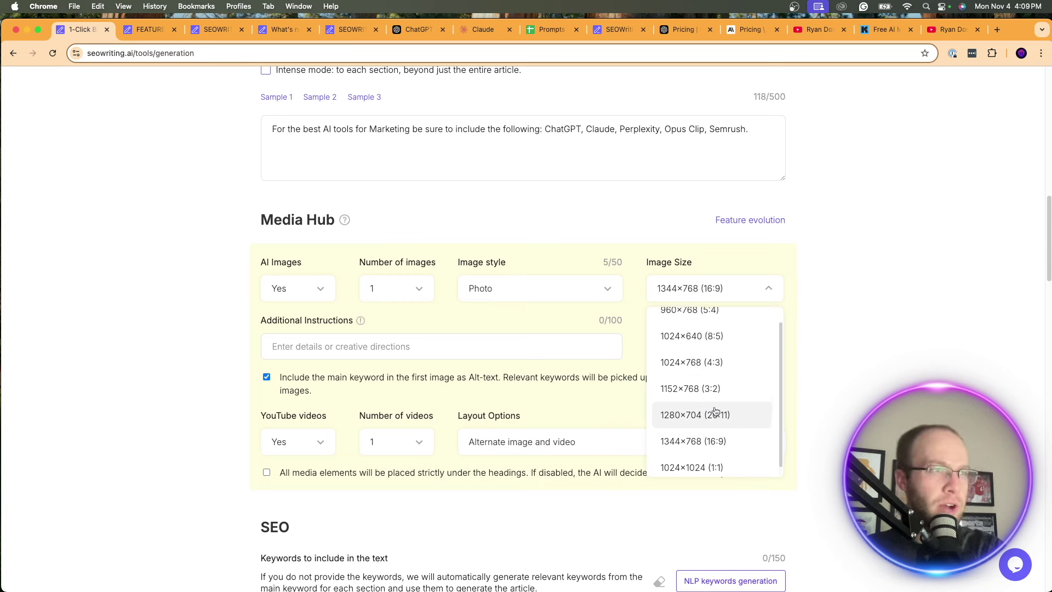
click(715, 413)
click(734, 289)
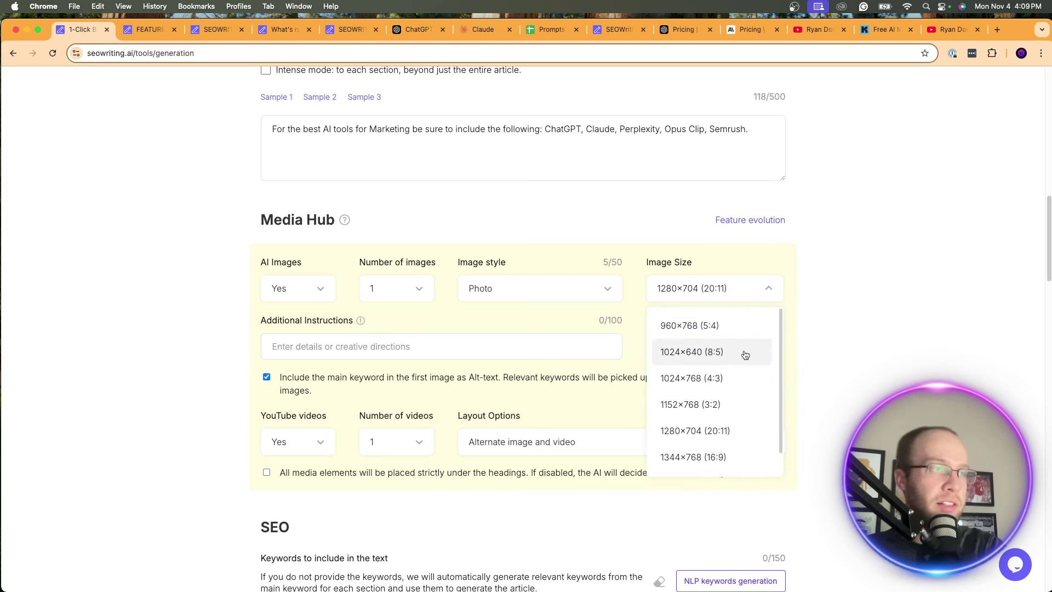
click(745, 355)
Turn off keyword alt-text for images and set YouTube videos to None
click(496, 350)
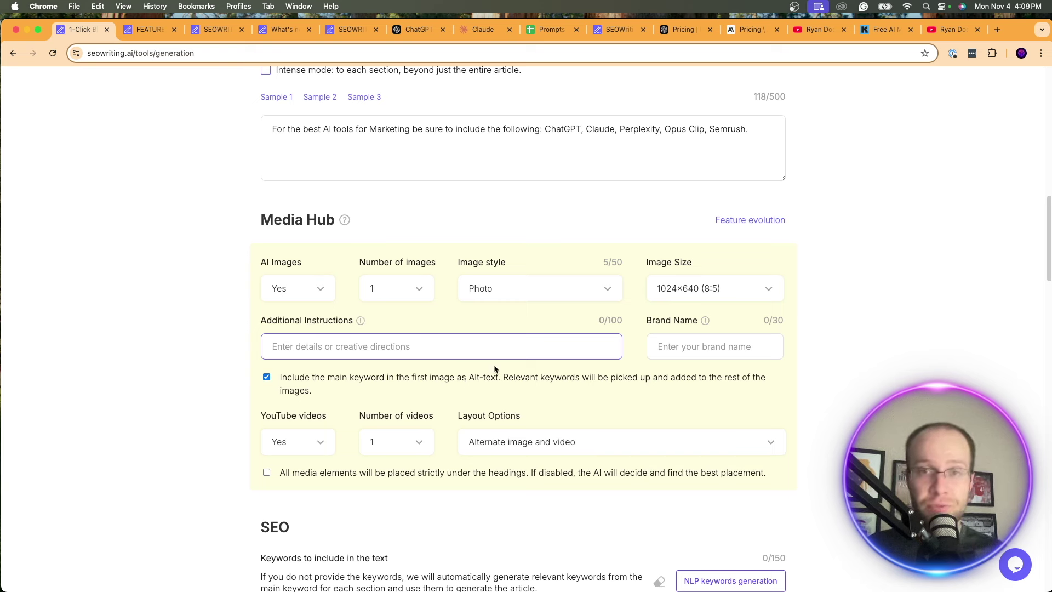
key(Tab)
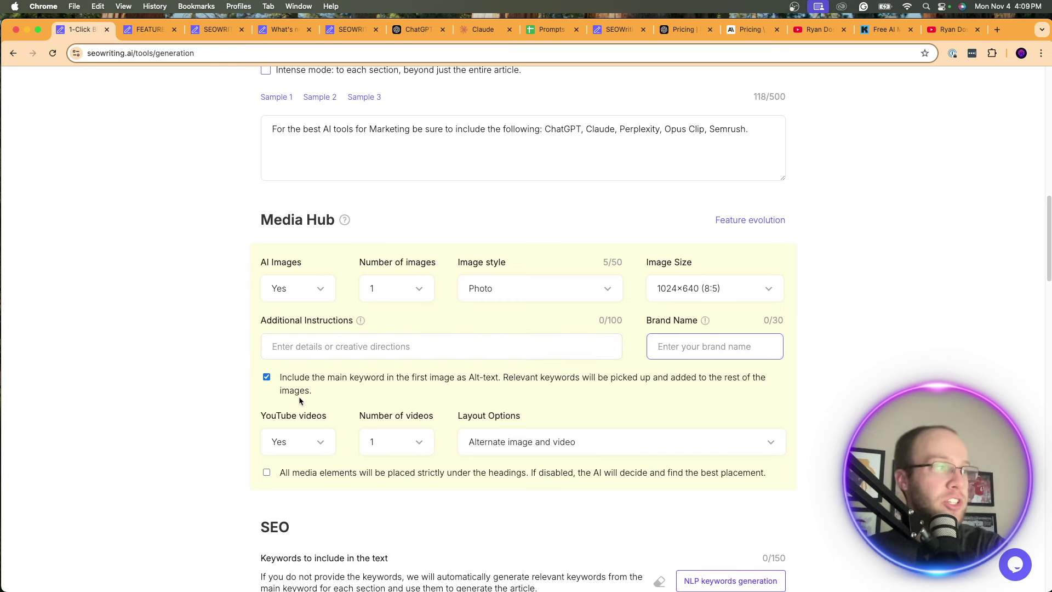
drag(299, 377, 502, 378)
click(513, 378)
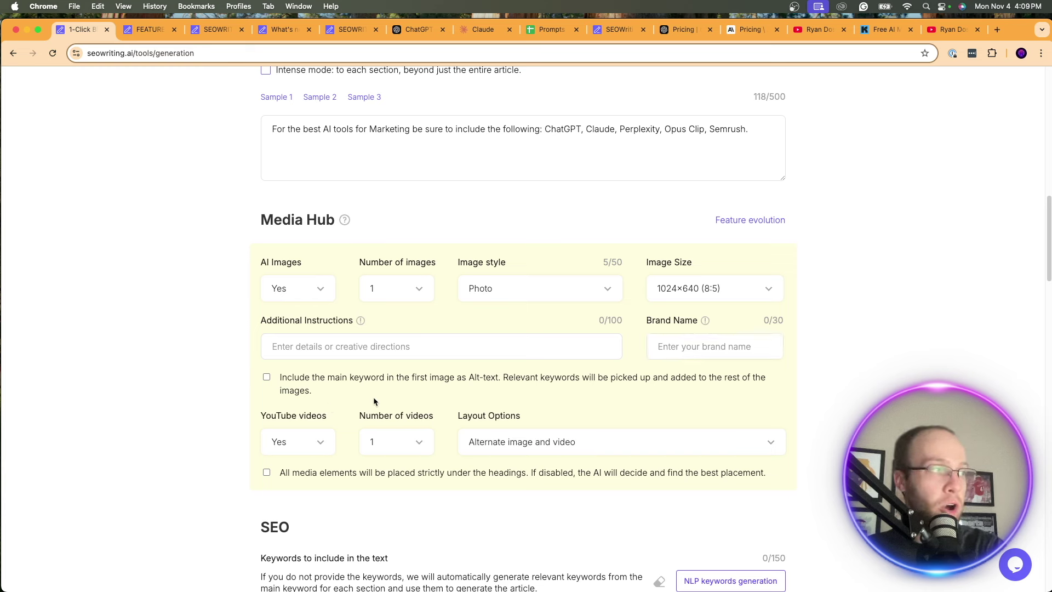
click(305, 441)
click(308, 483)
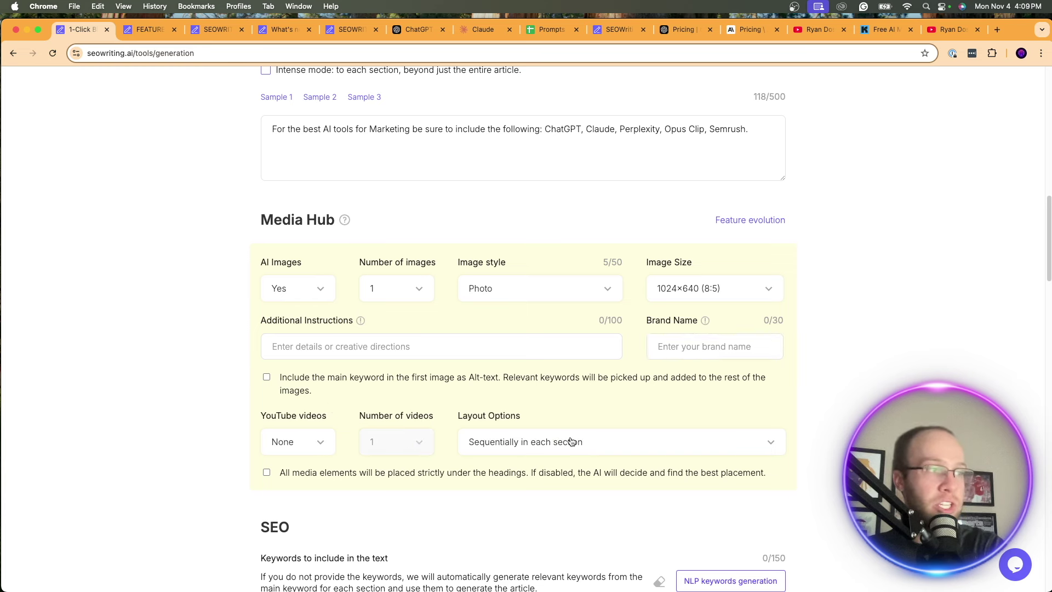
scroll(470, 442, down, 5)
Auto-generate NLP keywords for Keywords to include, adding terms like ai chatbots and conversational ai
click(362, 381)
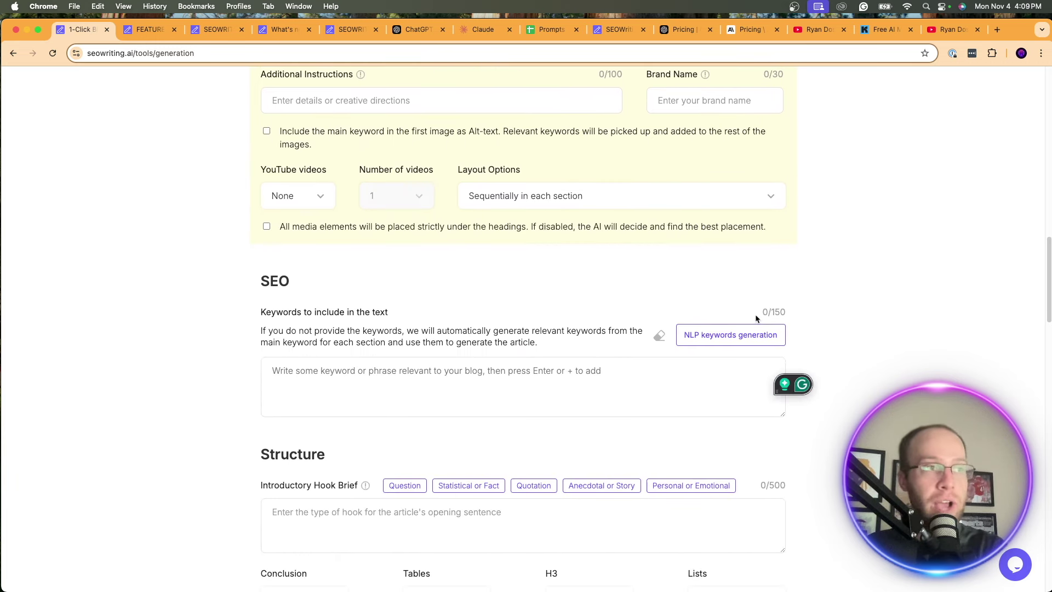
click(759, 338)
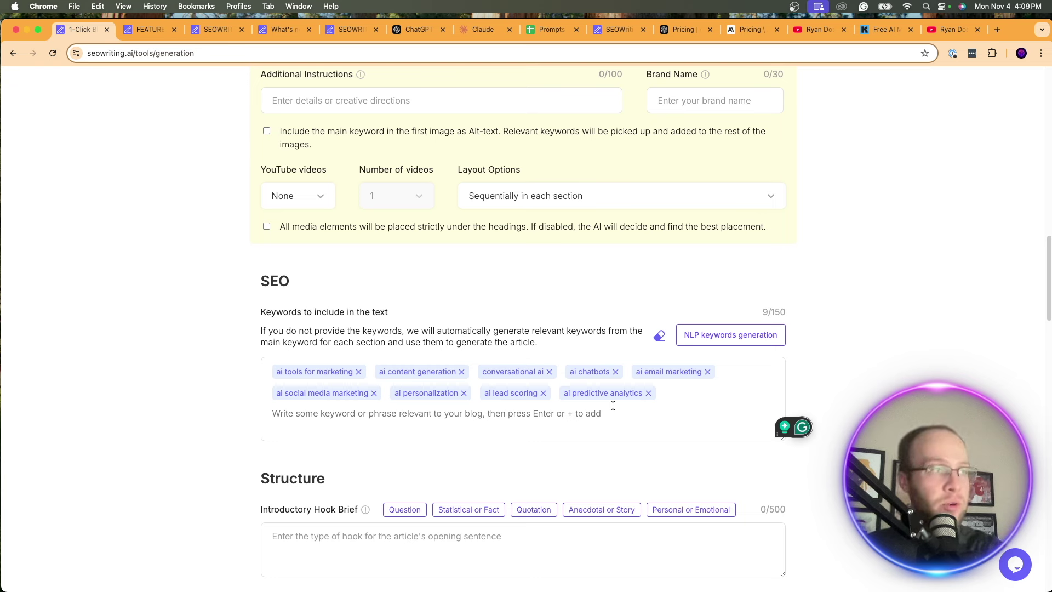
click(692, 403)
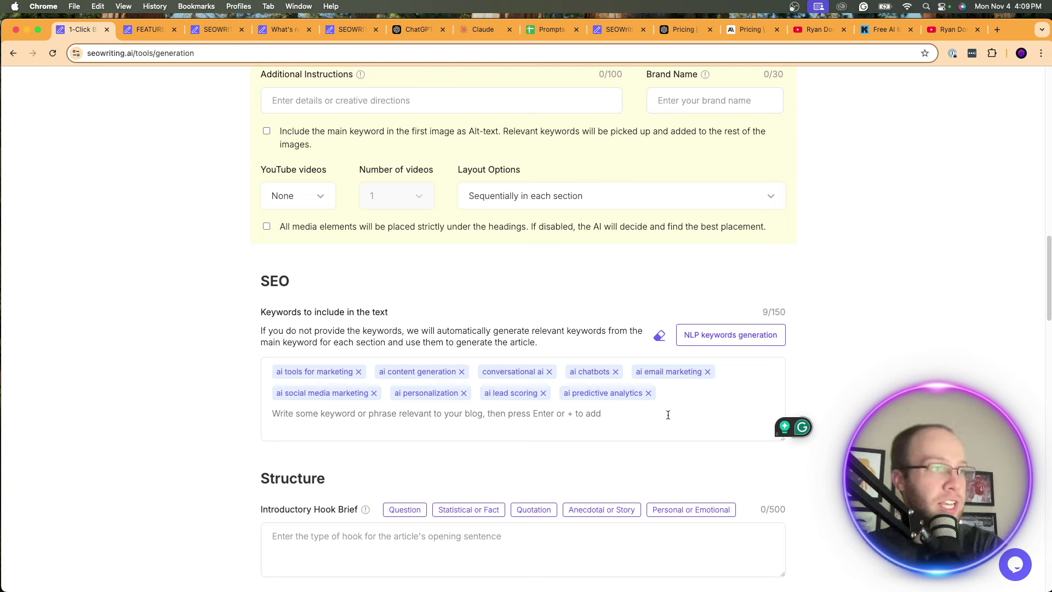
scroll(664, 408, down, 4)
Fill the introductory hook brief with a Question hook
click(363, 333)
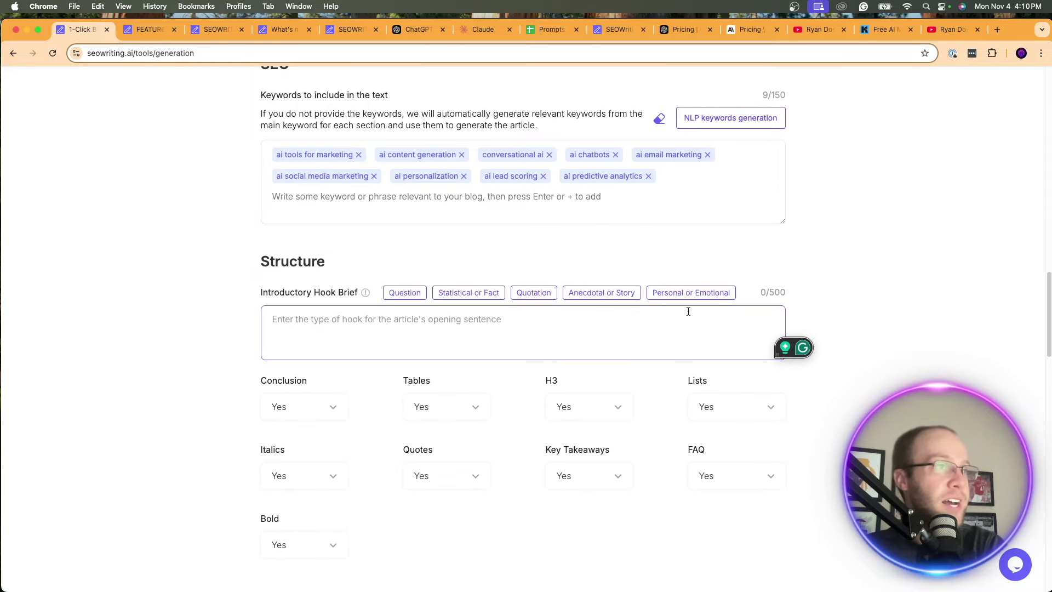
click(405, 292)
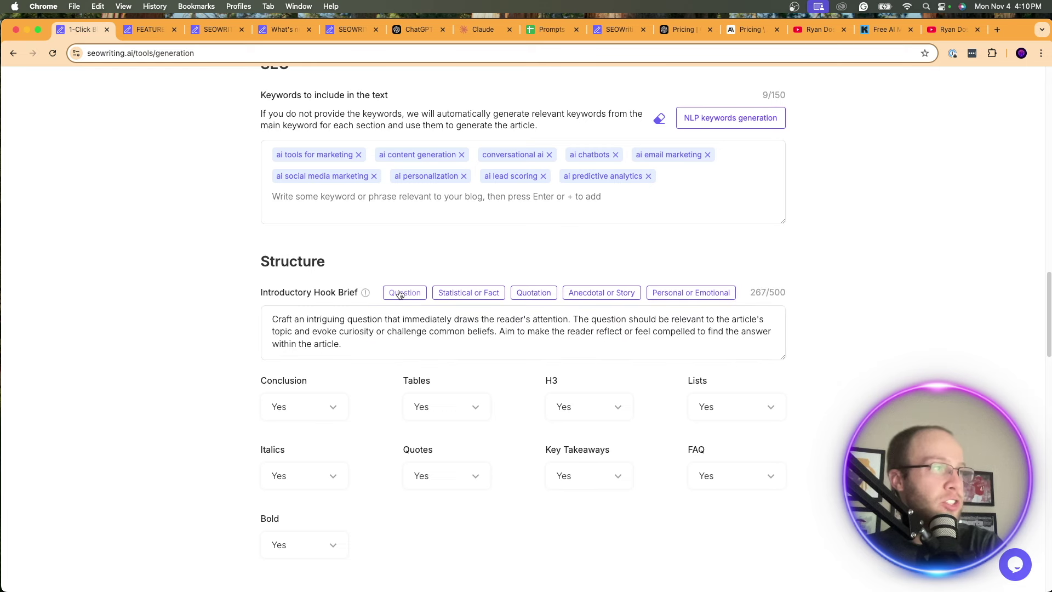
drag(391, 353, 240, 314)
click(393, 307)
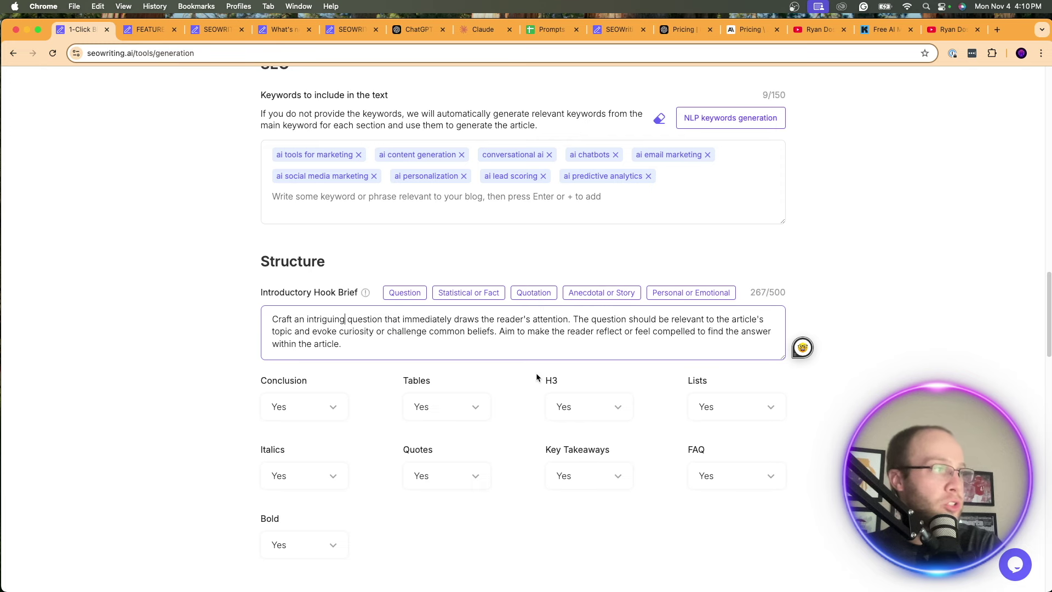
scroll(405, 304, down, 3)
Keep Conclusion included and turn off Italics, Quotes and Bold
click(313, 248)
click(364, 276)
click(446, 241)
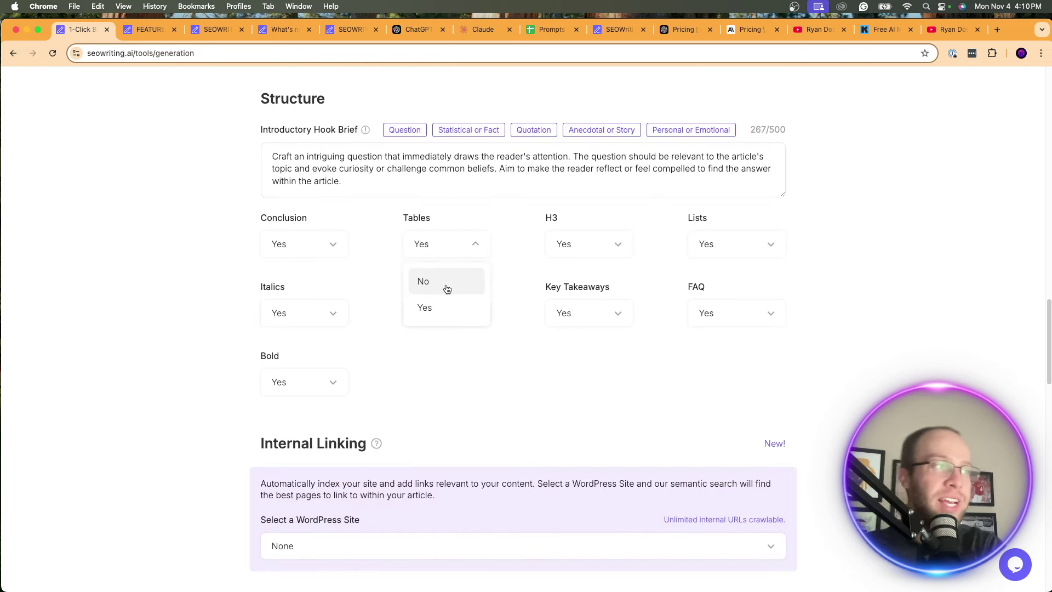
click(196, 245)
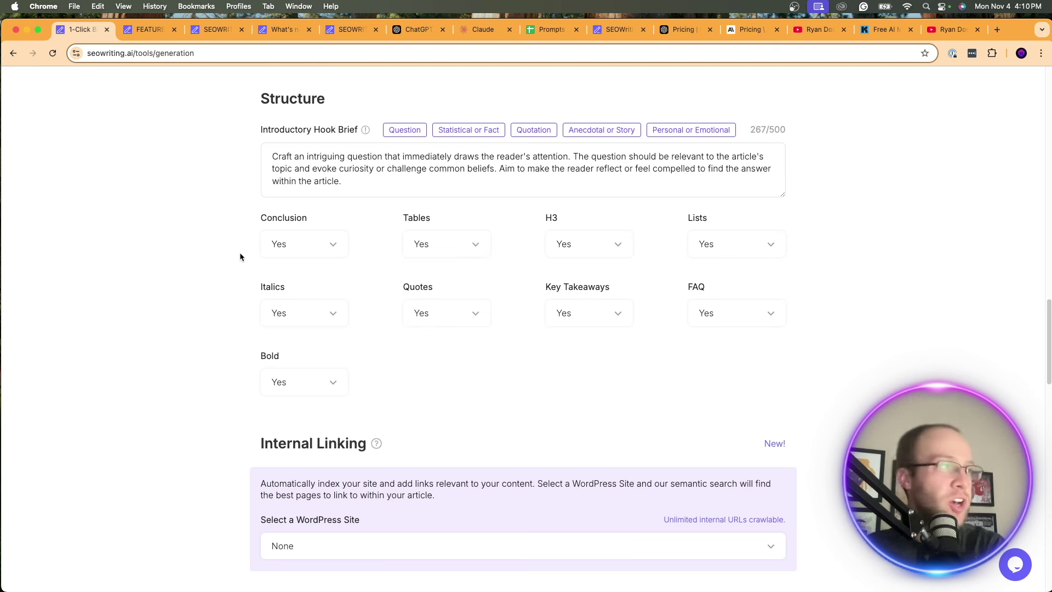
click(300, 312)
click(304, 349)
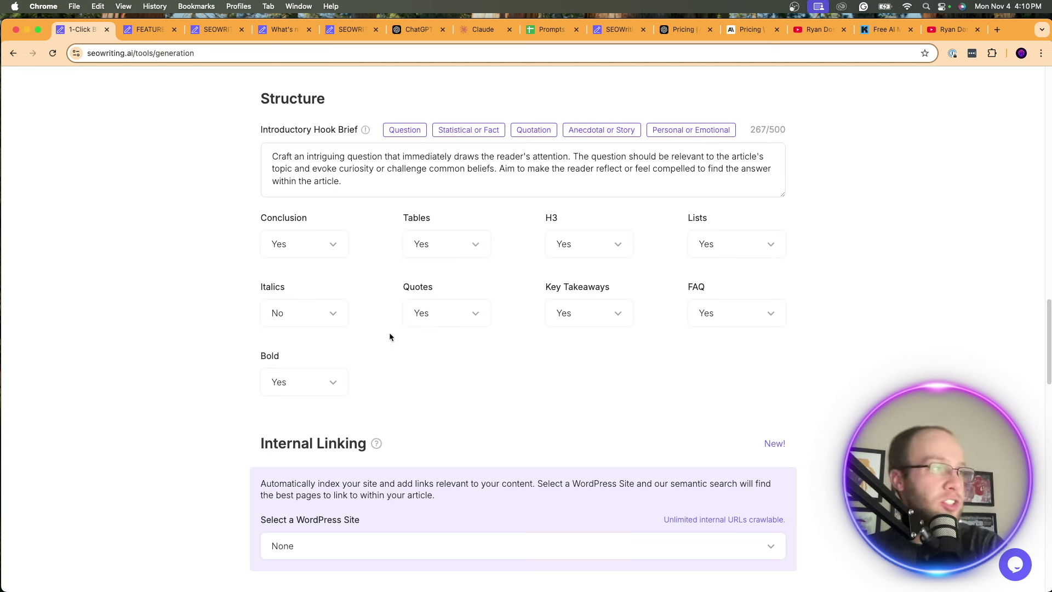
click(414, 321)
click(418, 347)
click(305, 378)
click(315, 410)
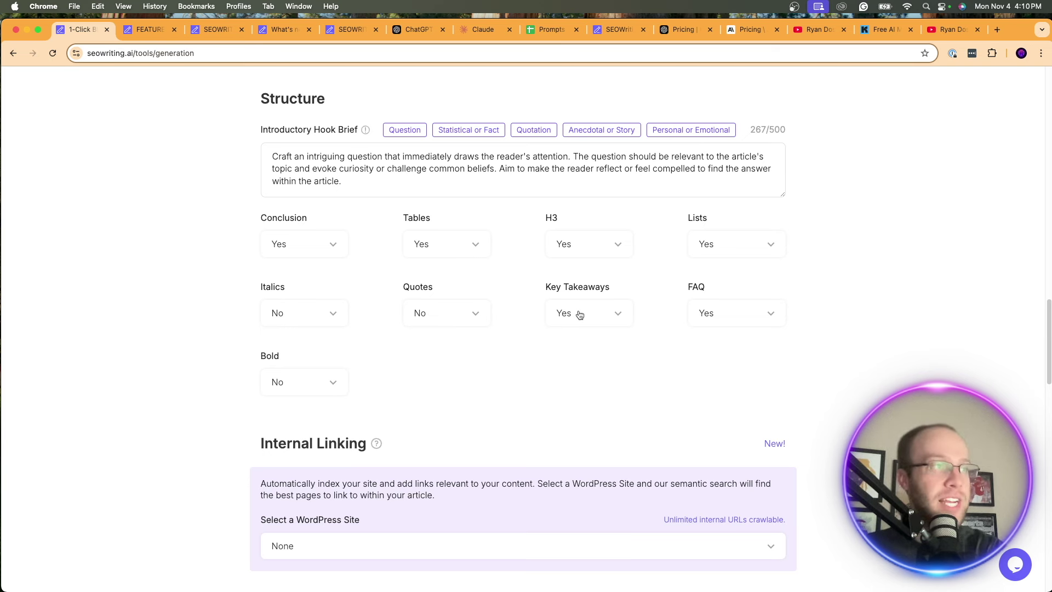
Keep Key Takeaways, FAQ and Lists set to Yes, and set Tables to No
click(590, 378)
click(754, 327)
click(735, 377)
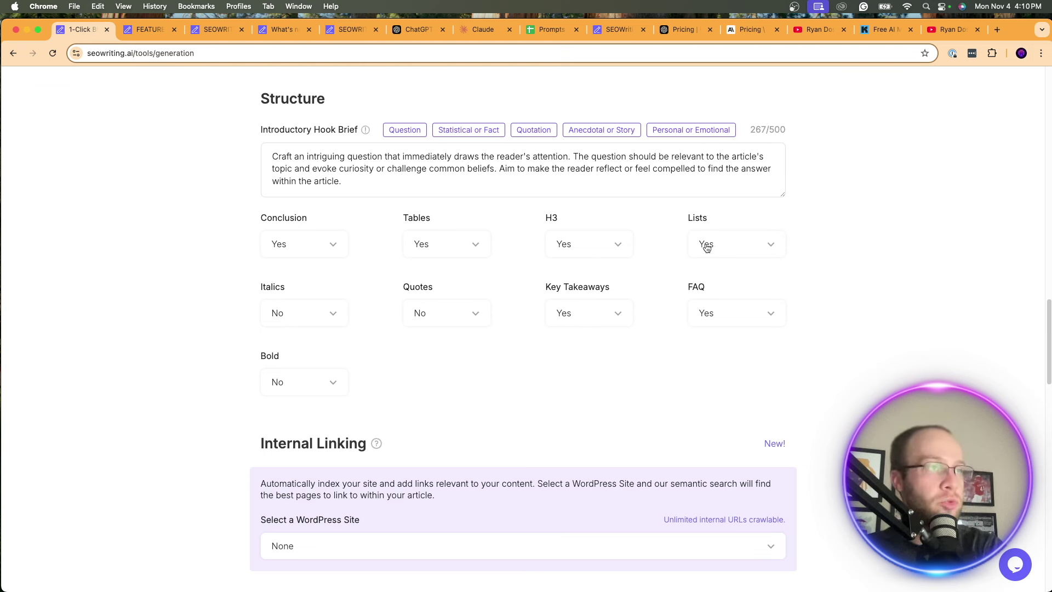
click(728, 244)
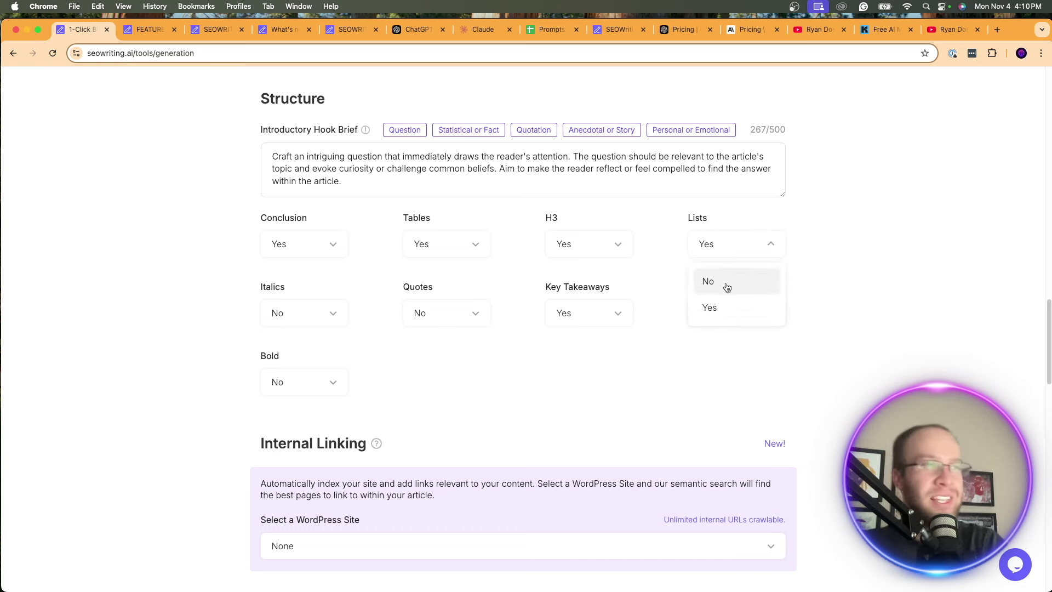
click(839, 245)
click(459, 243)
click(446, 280)
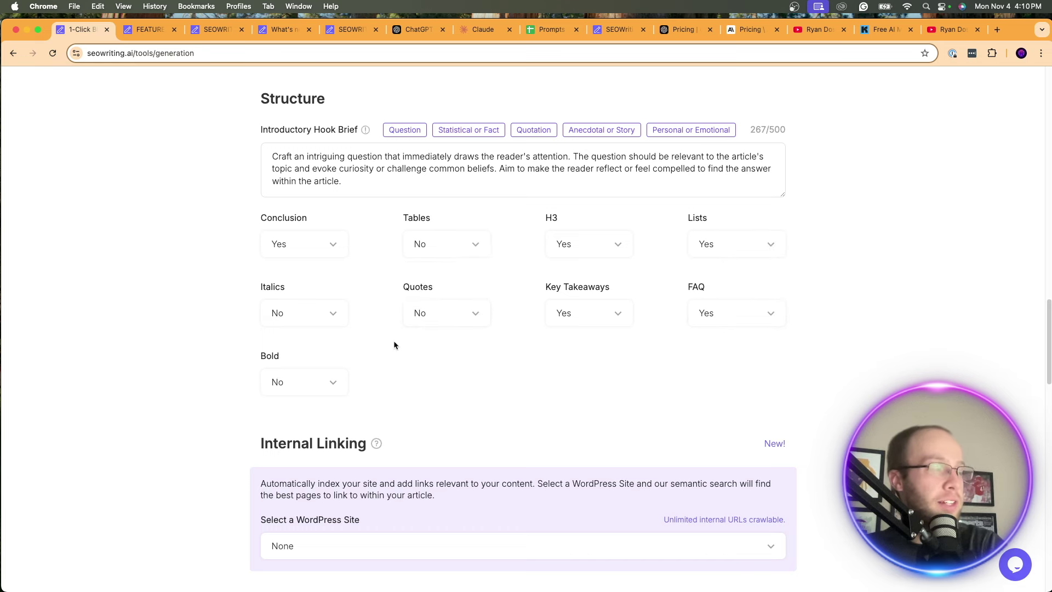
scroll(403, 328, down, 1)
scroll(494, 409, down, 5)
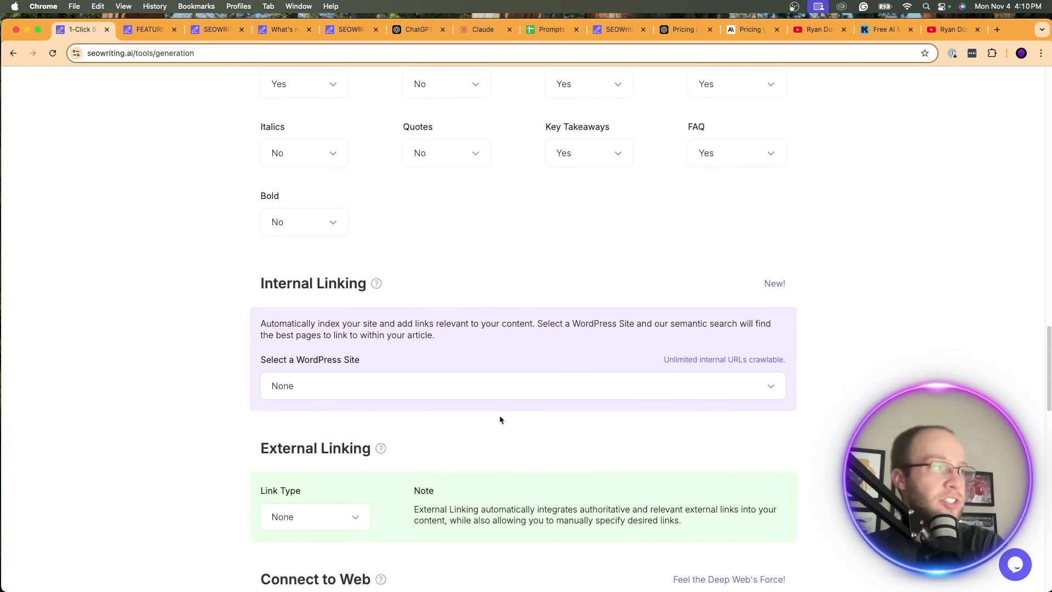
click(406, 383)
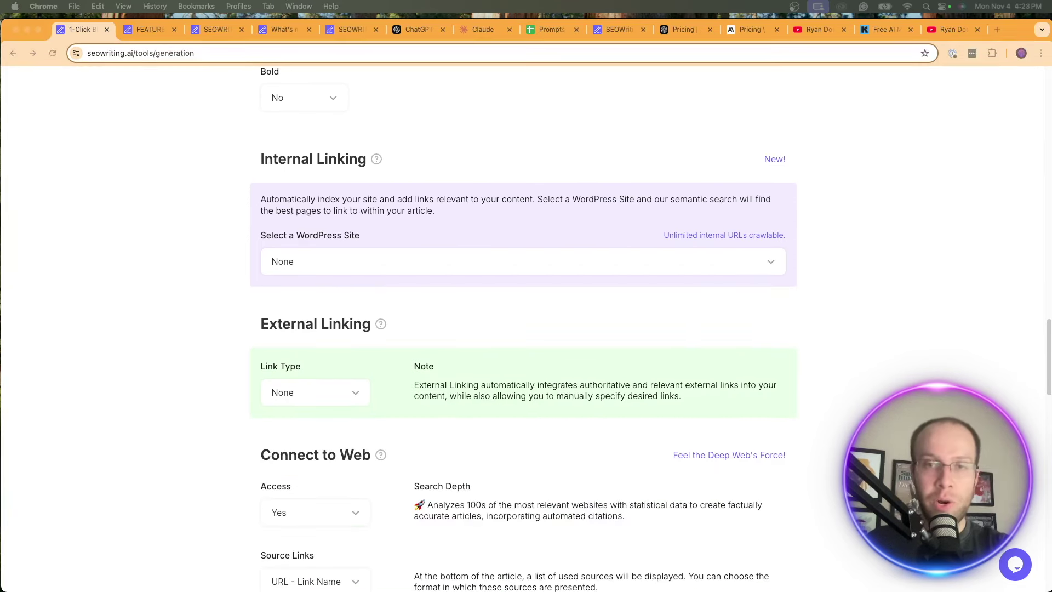
click(404, 270)
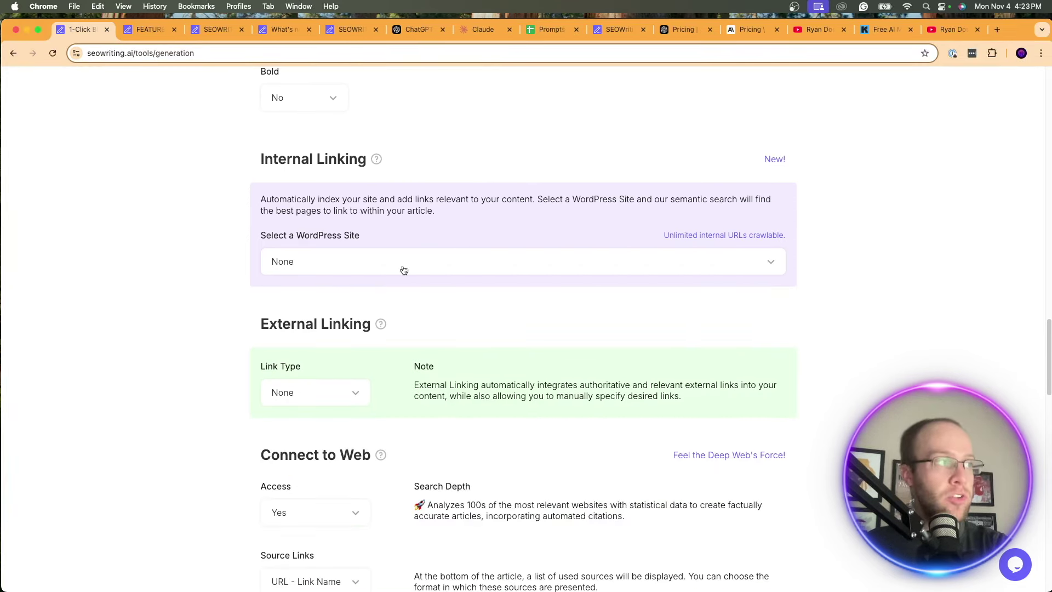
click(334, 323)
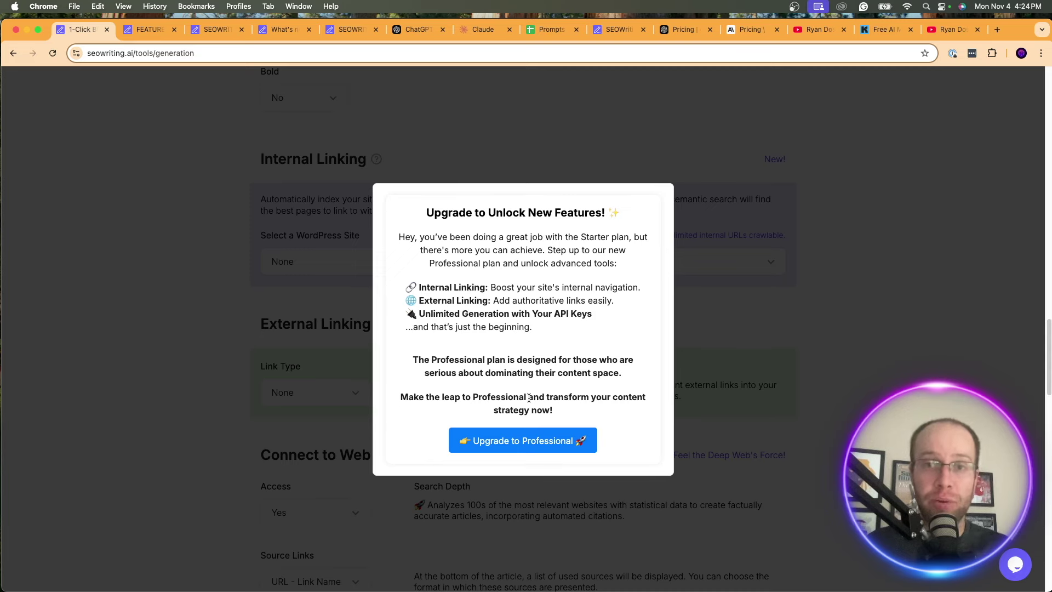
click(725, 282)
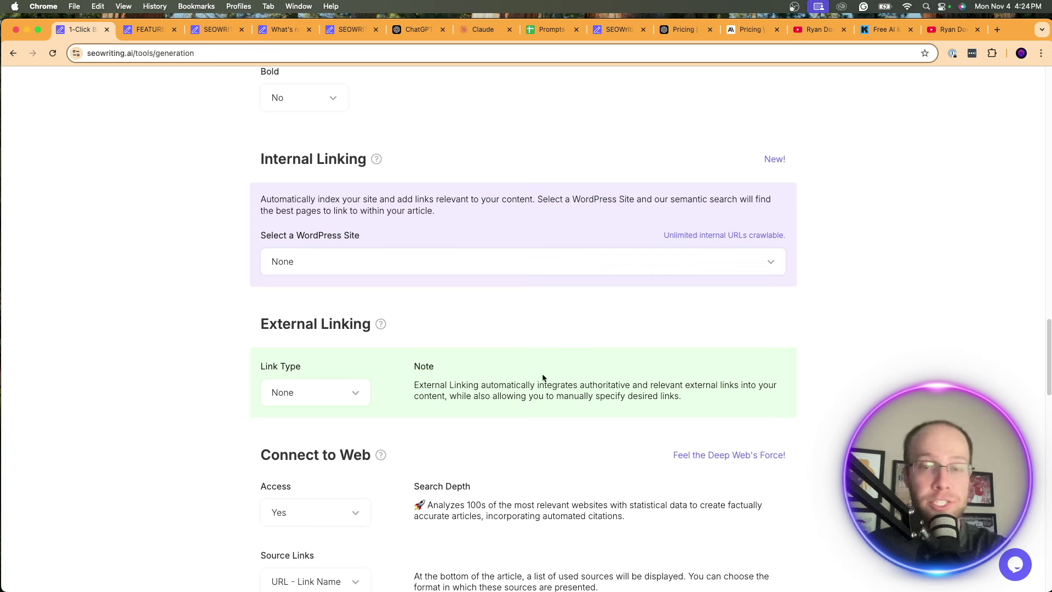
scroll(512, 371, down, 5)
Toggle web Access off and back to Yes, and set Source Links to plain URL
click(334, 290)
click(317, 323)
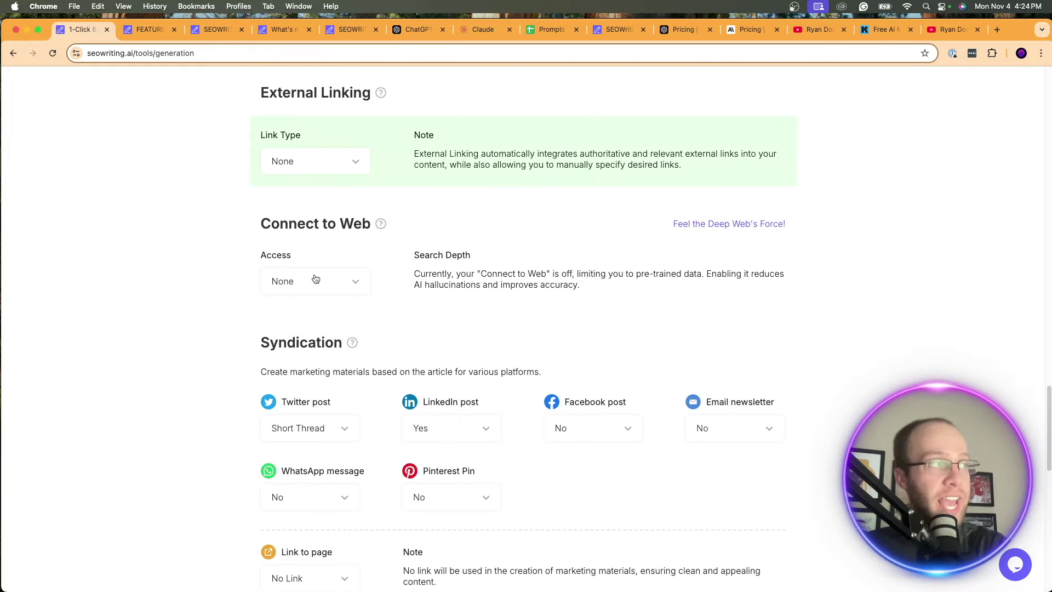
click(315, 279)
click(315, 345)
scroll(321, 312, down, 1)
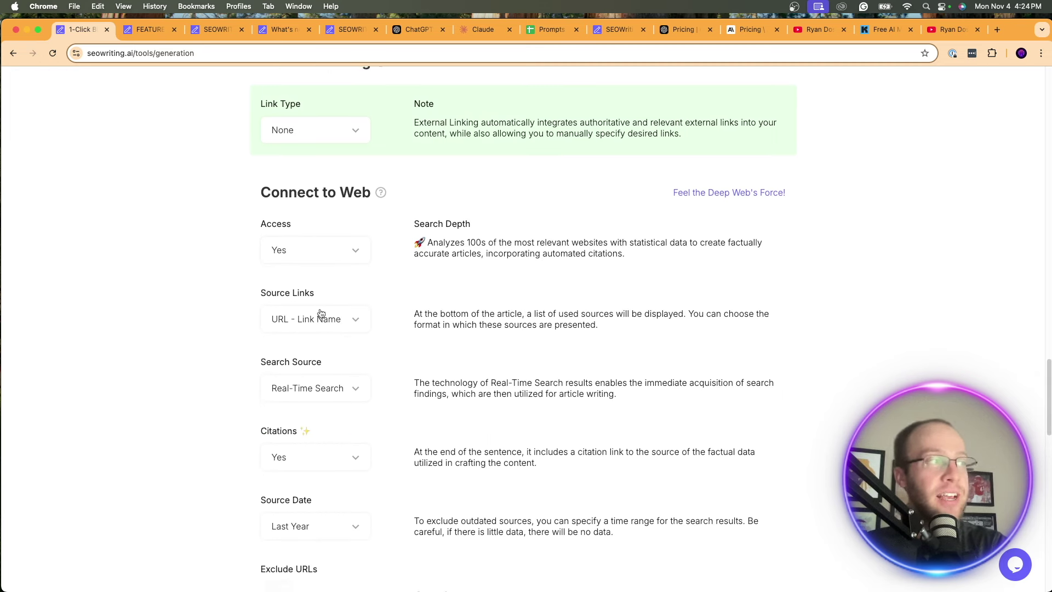
scroll(321, 312, down, 1)
click(315, 272)
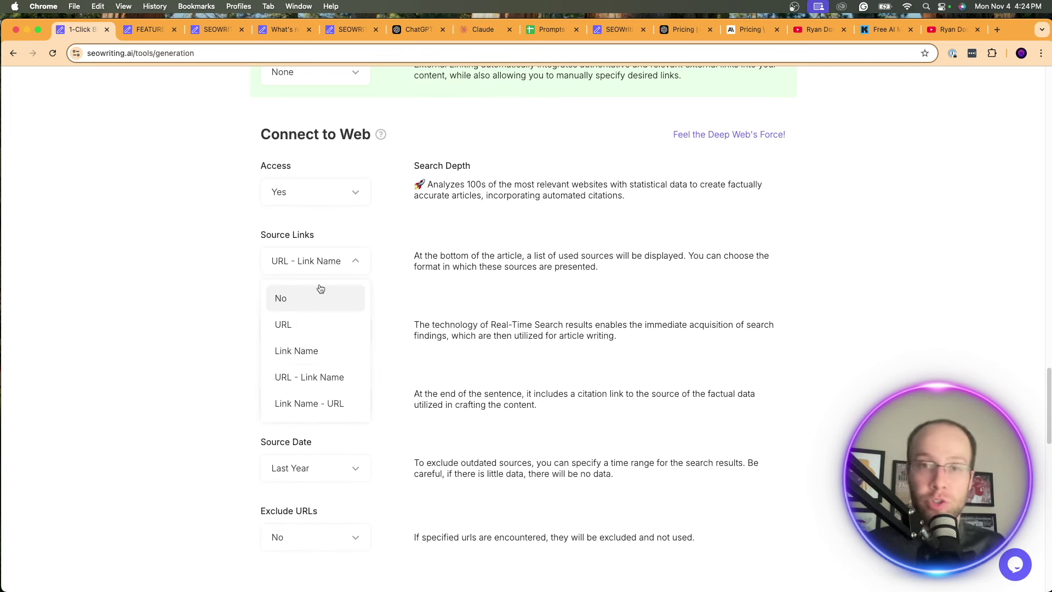
click(324, 326)
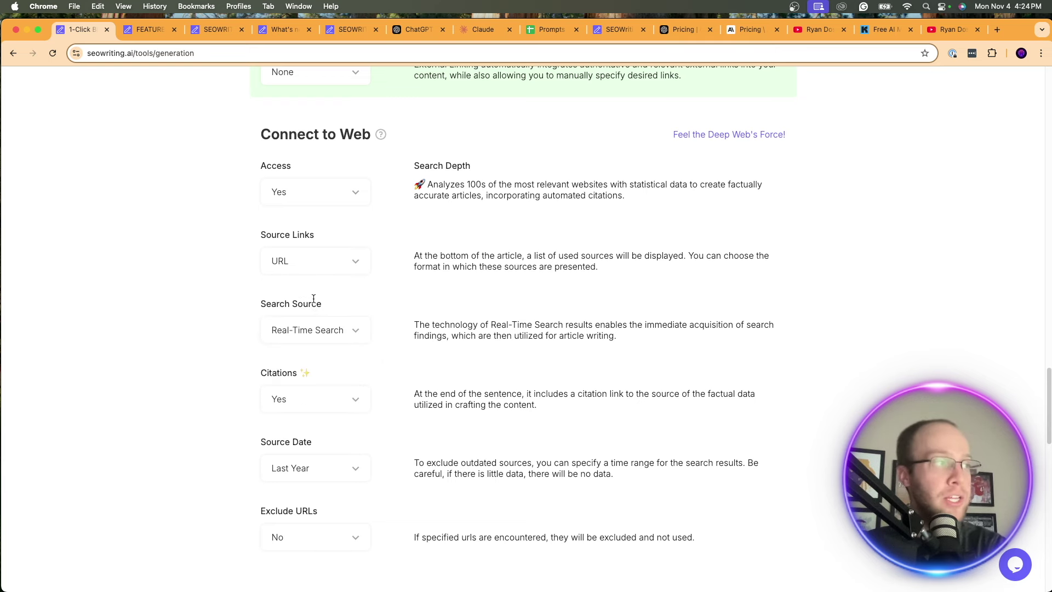
Keep Citations on, and return the search source to Real-Time Search after trying reference URLs
scroll(328, 339, down, 1)
click(338, 360)
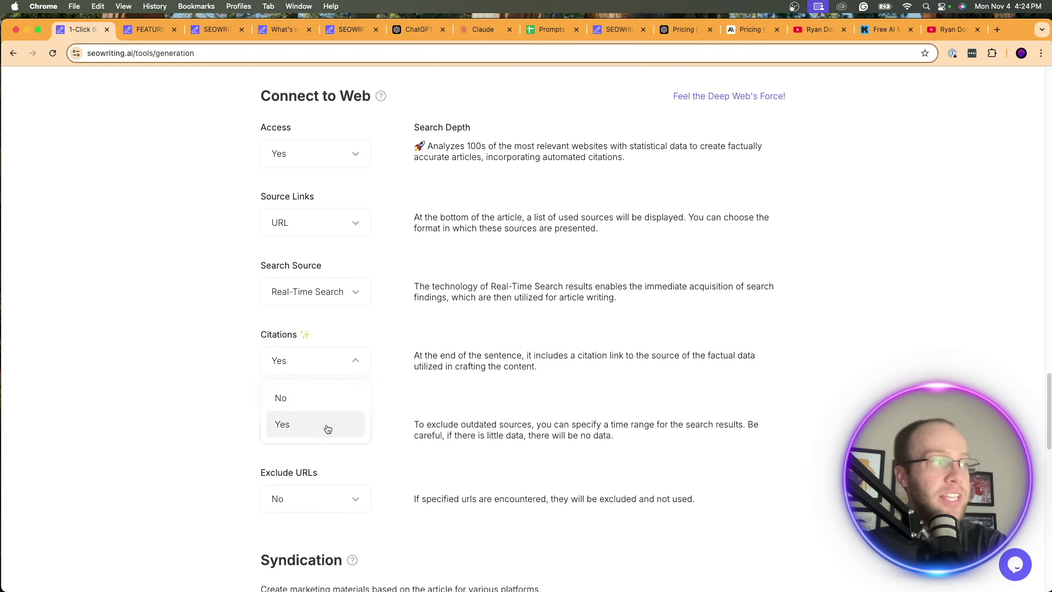
click(323, 423)
click(327, 296)
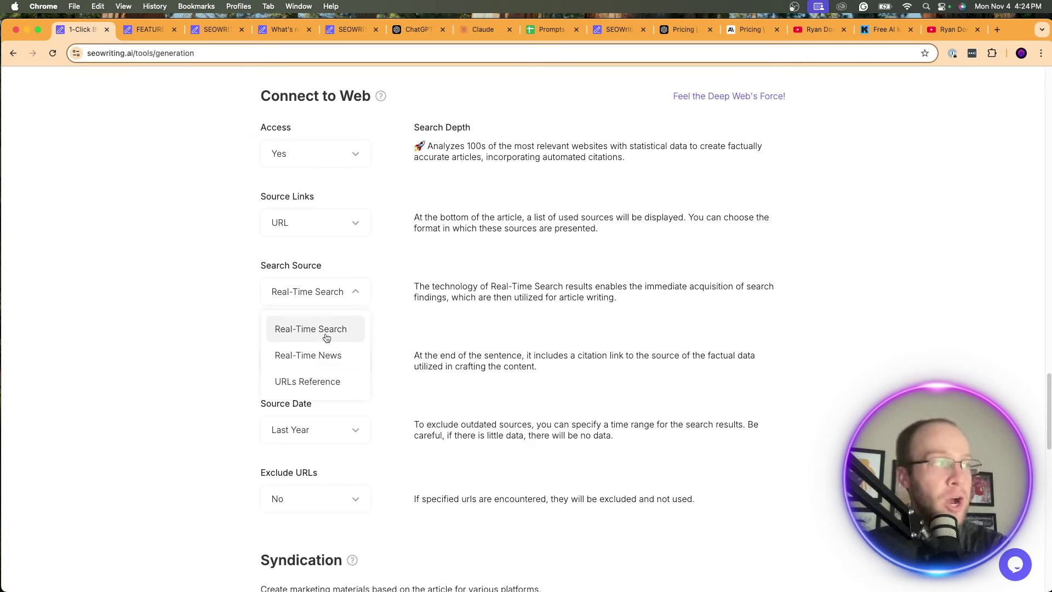
click(332, 381)
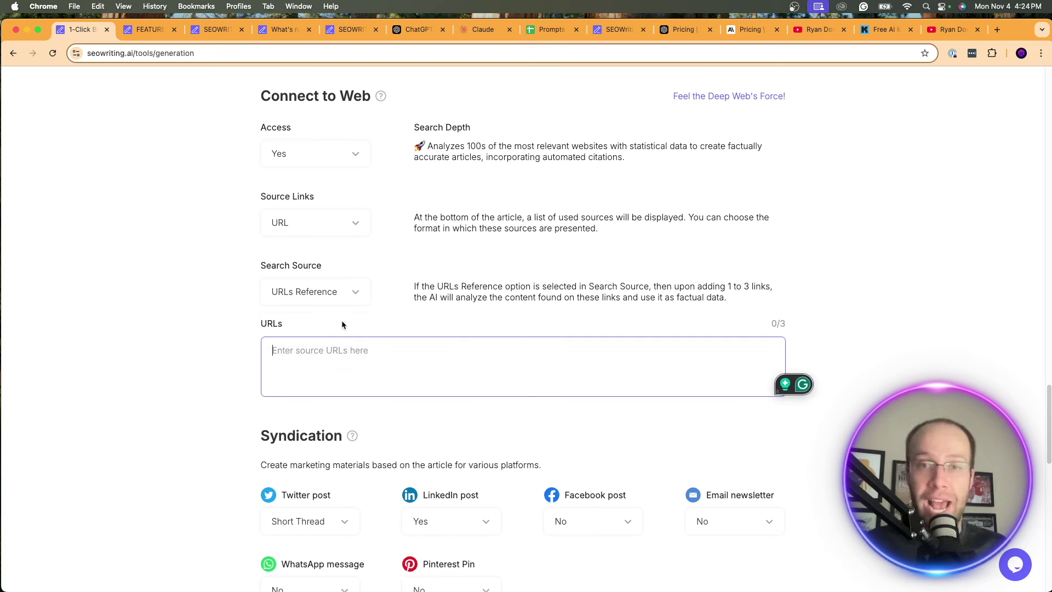
click(328, 291)
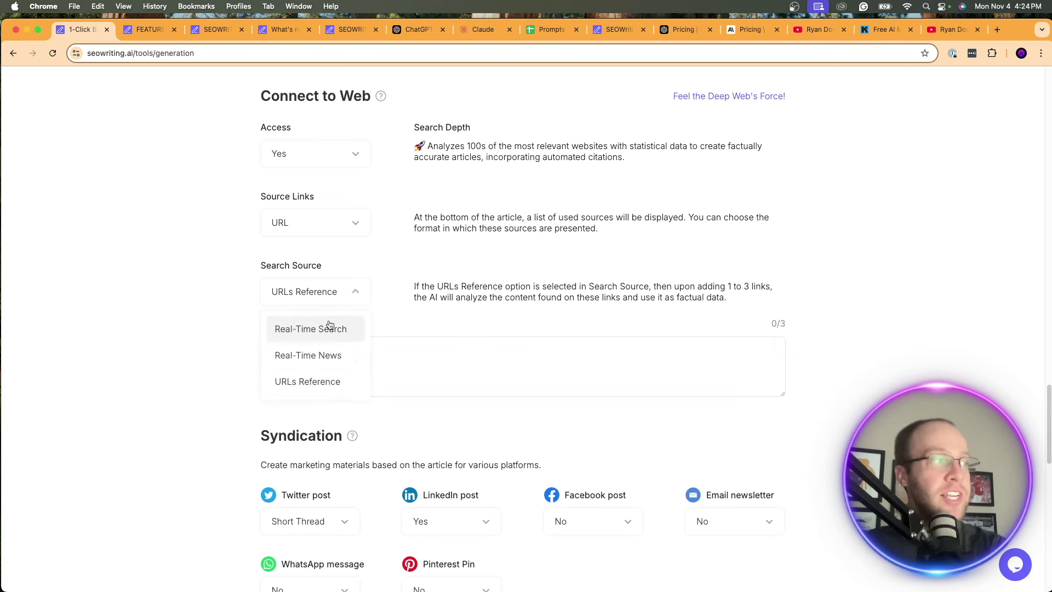
click(329, 327)
Confirm Citations Yes, sources limited to the Last Year, and Exclude URLs No
scroll(323, 324, down, 1)
click(305, 344)
click(306, 404)
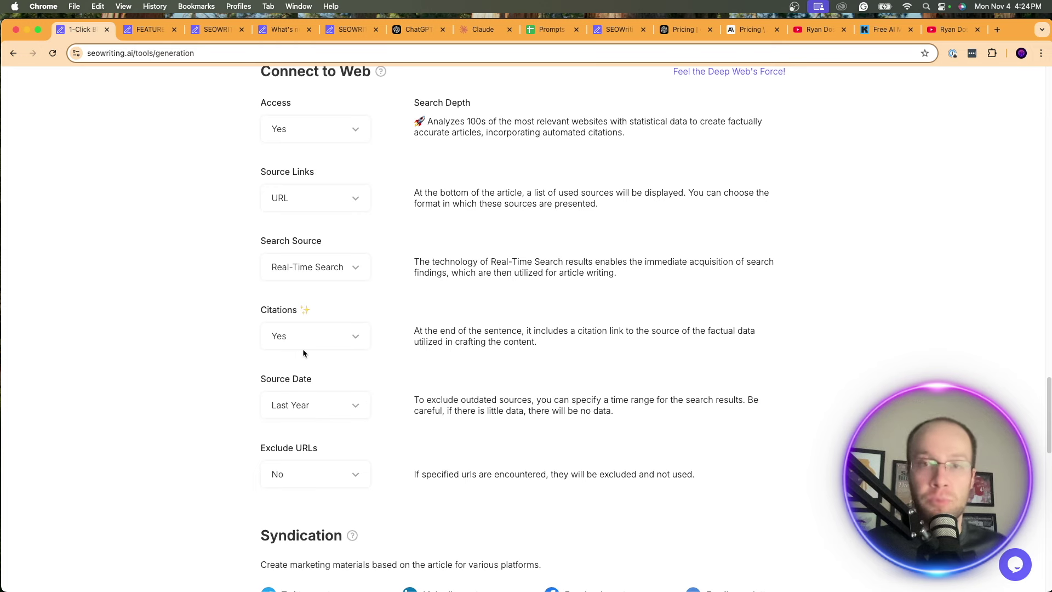
scroll(364, 356, down, 3)
click(305, 350)
click(307, 482)
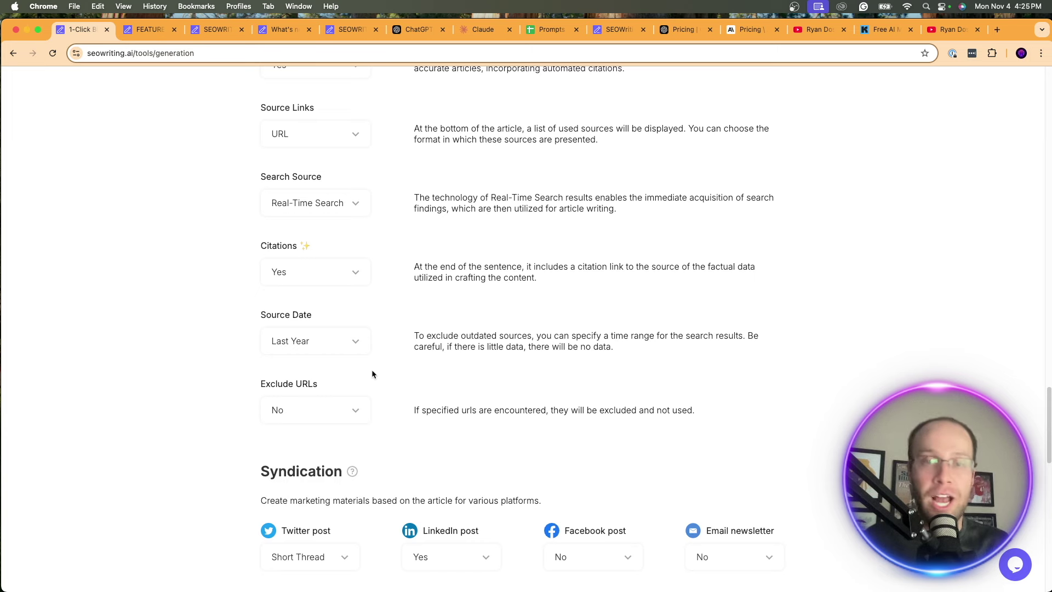
scroll(372, 373, down, 4)
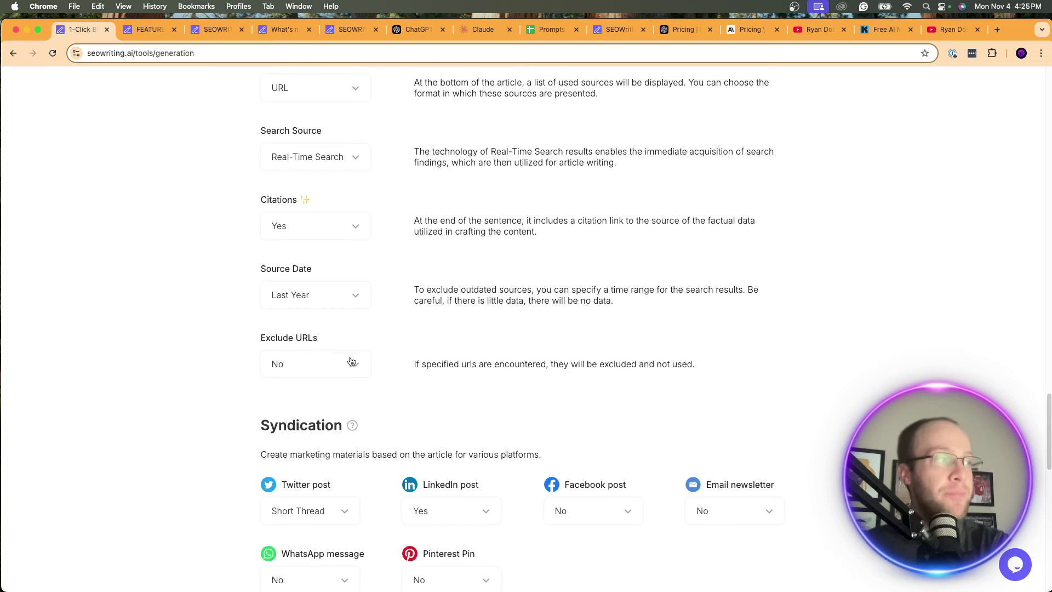
click(304, 299)
click(317, 342)
Keep the Twitter Short Thread and LinkedIn post, and switch Email newsletter to Yes
scroll(482, 237, down, 5)
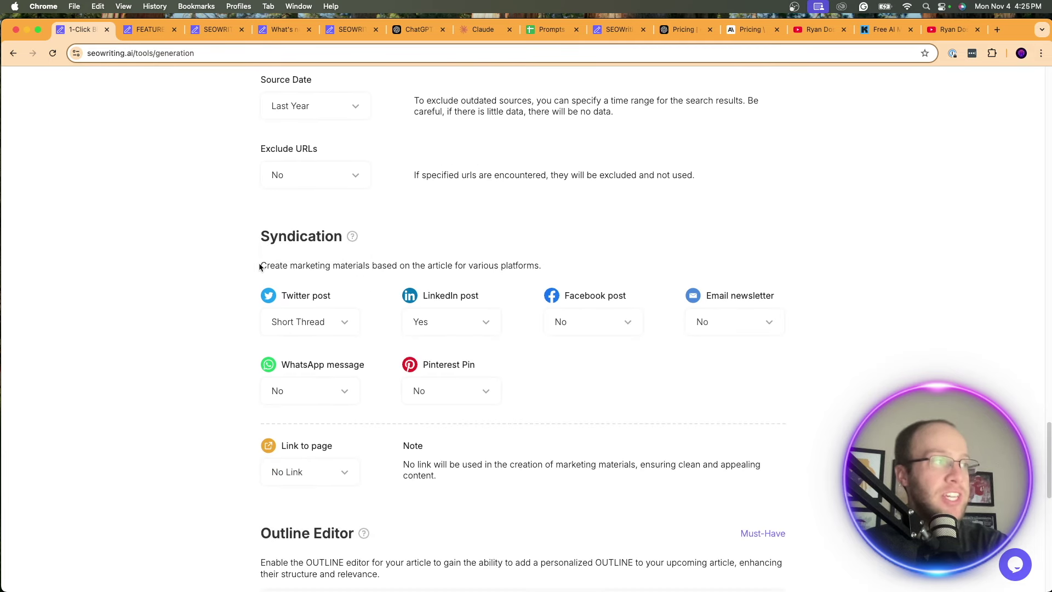
drag(261, 265, 568, 268)
click(580, 267)
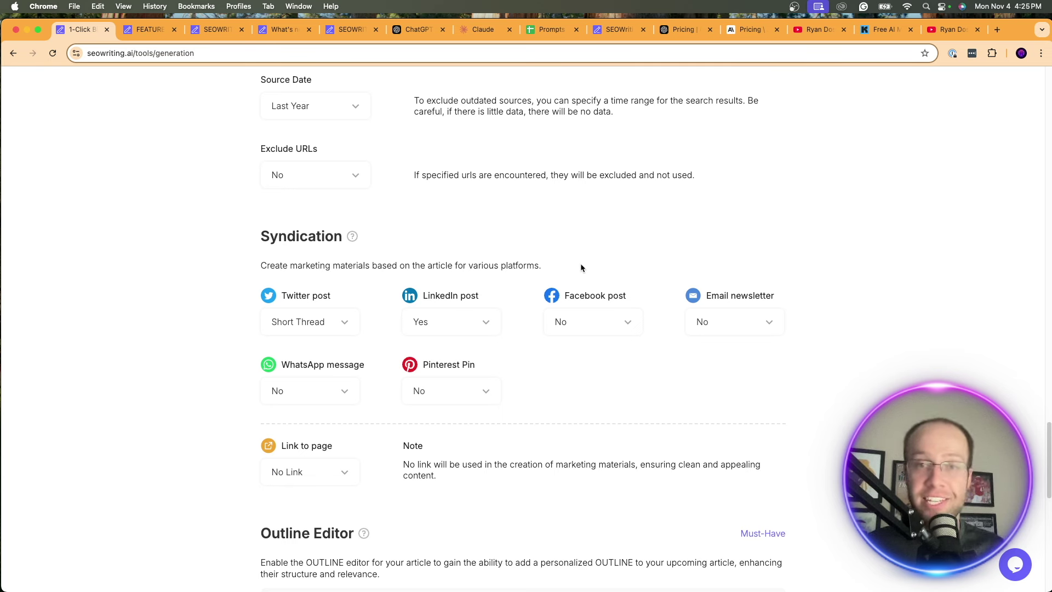
scroll(361, 296, down, 2)
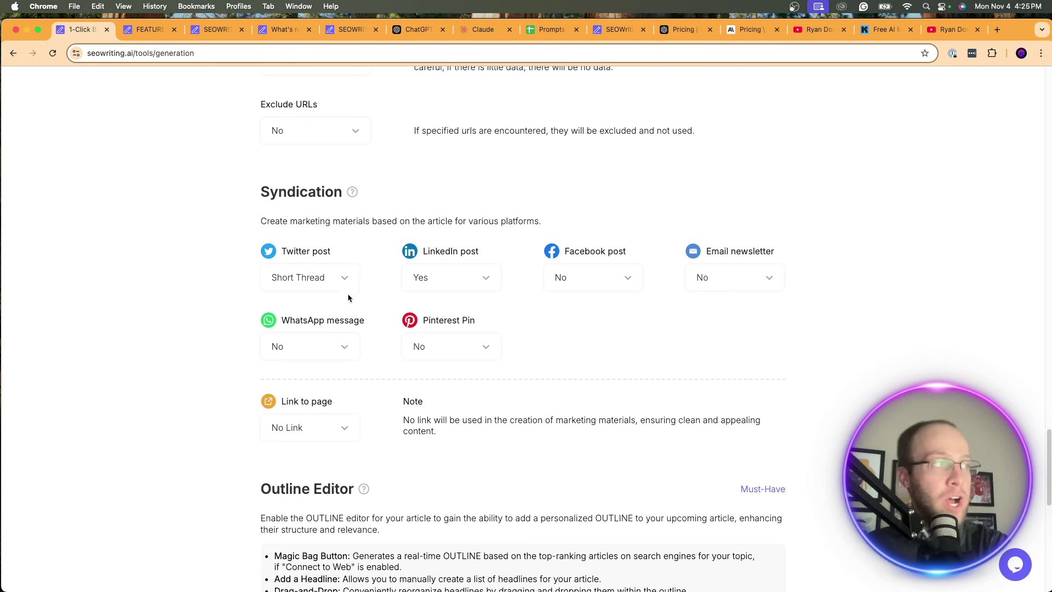
click(345, 269)
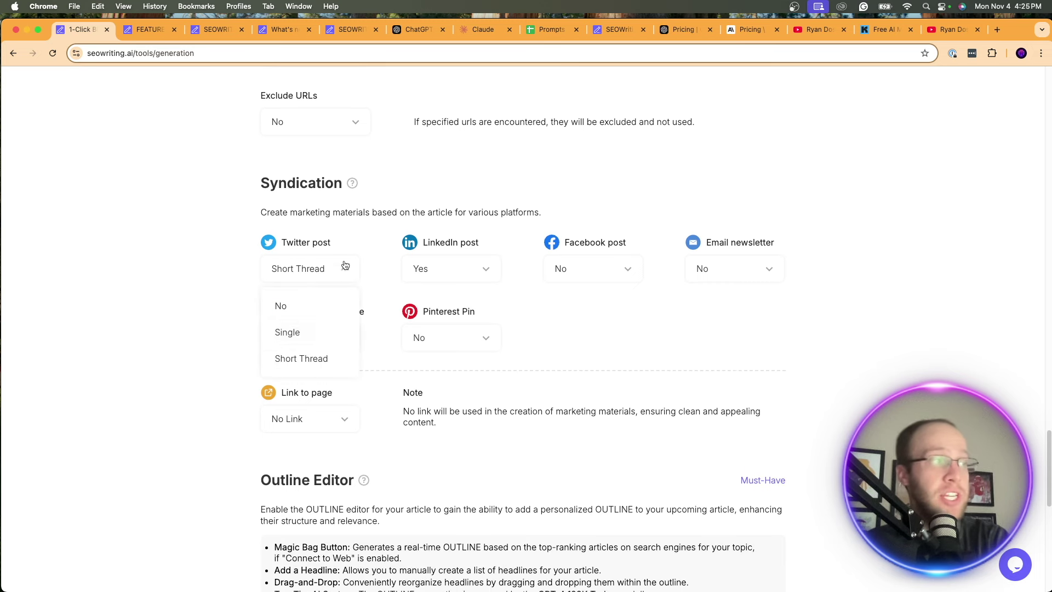
click(317, 358)
click(465, 267)
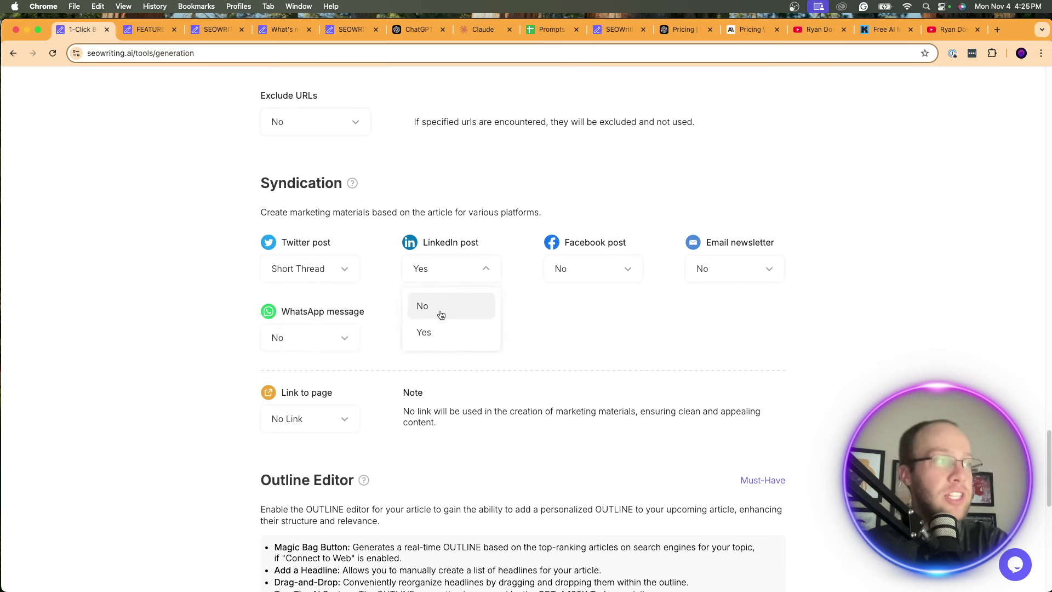
click(535, 318)
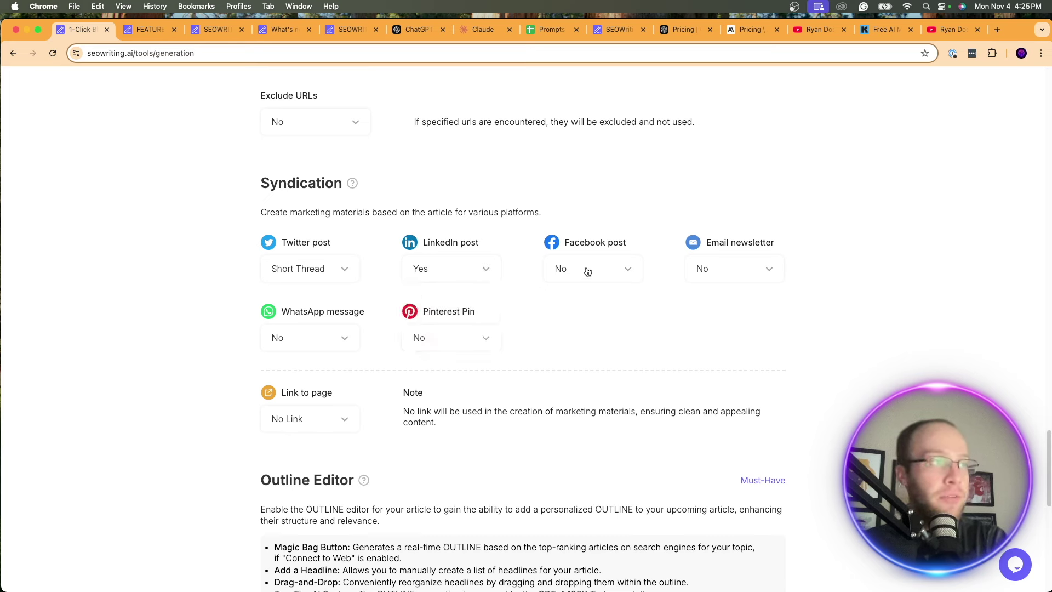
click(717, 269)
click(726, 335)
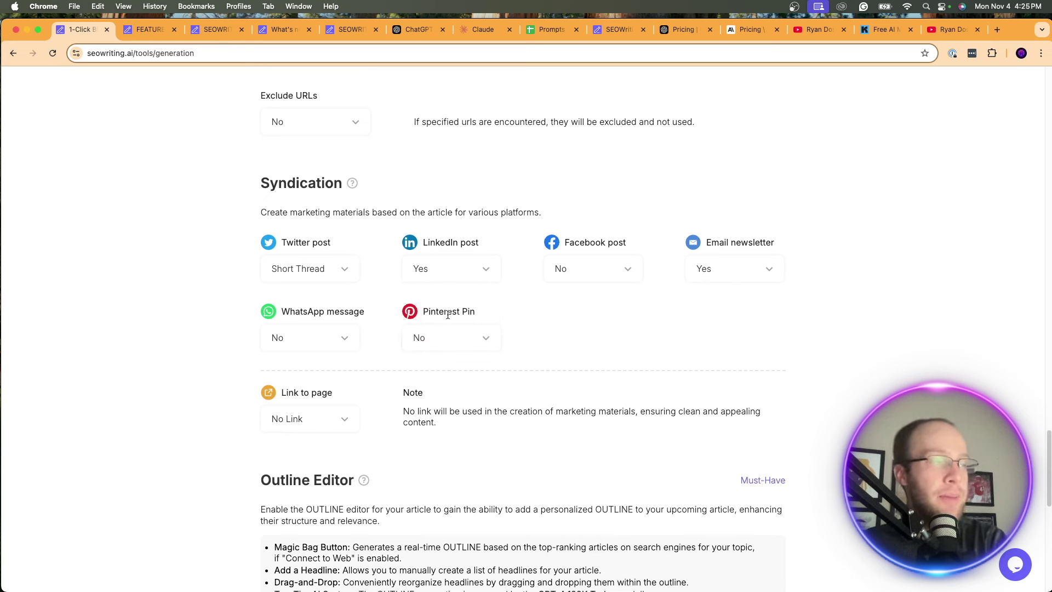
scroll(280, 289, down, 3)
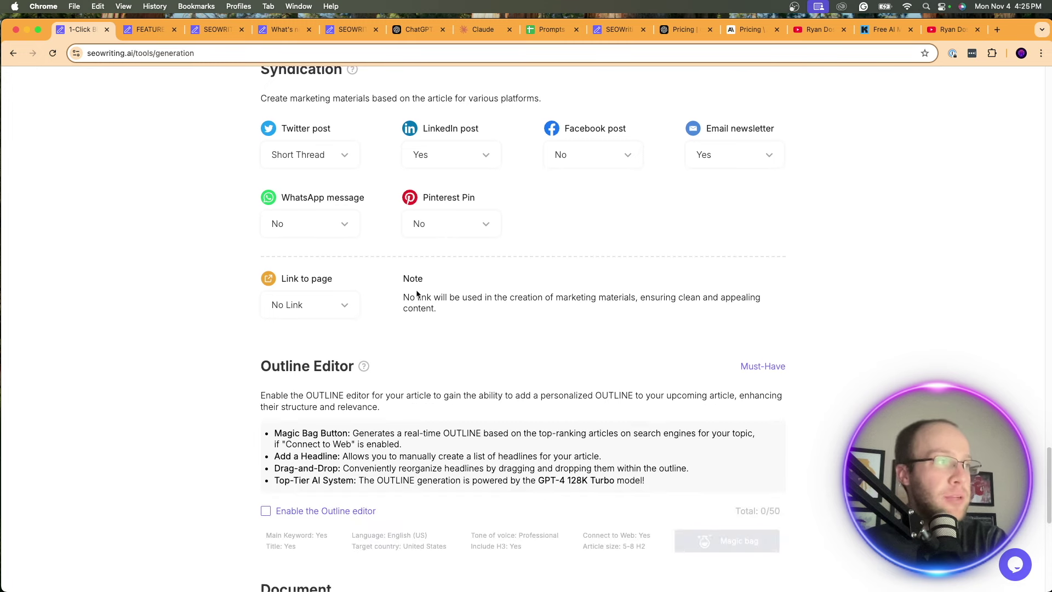
drag(408, 297, 603, 307)
Tick Enable the Outline editor, adding an empty H1 heading row to the outline
click(603, 307)
scroll(359, 300, down, 4)
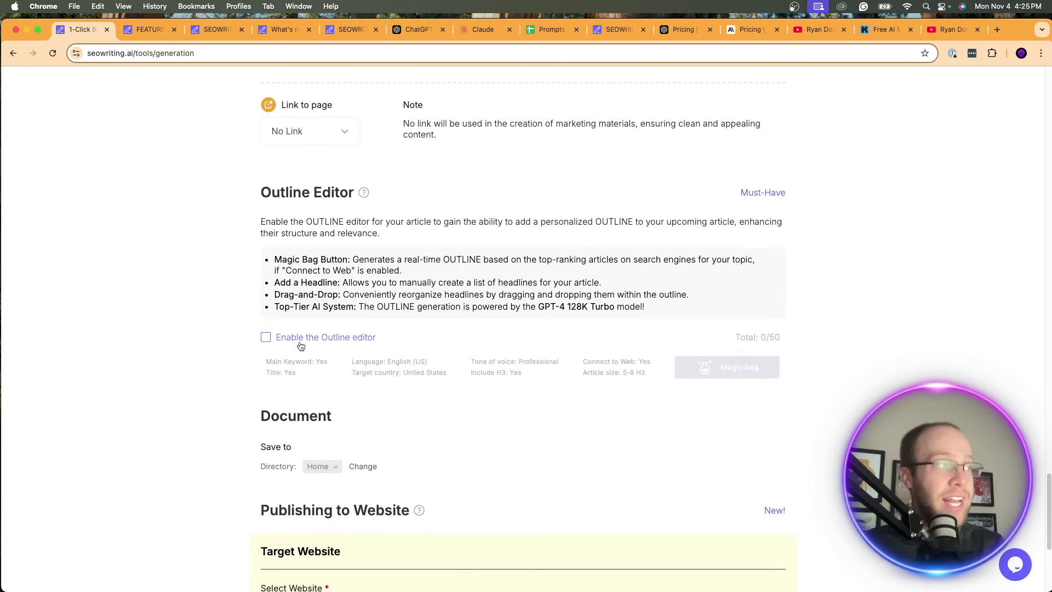
click(299, 342)
scroll(493, 416, down, 1)
click(738, 427)
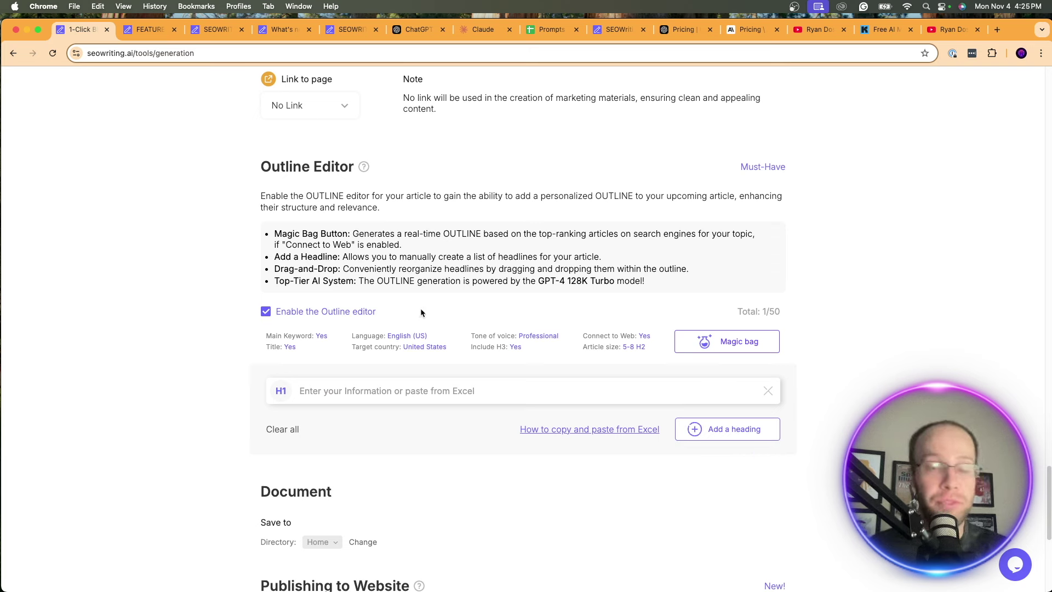
Disable the outline editor and choose aiinsidertips.com as the publishing website
click(266, 315)
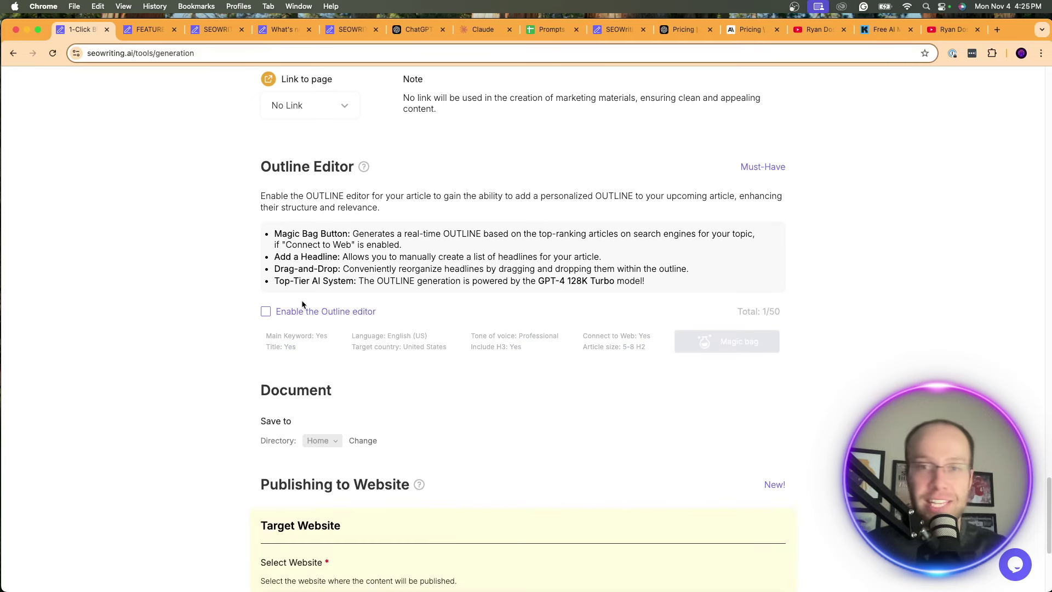
scroll(426, 323, down, 5)
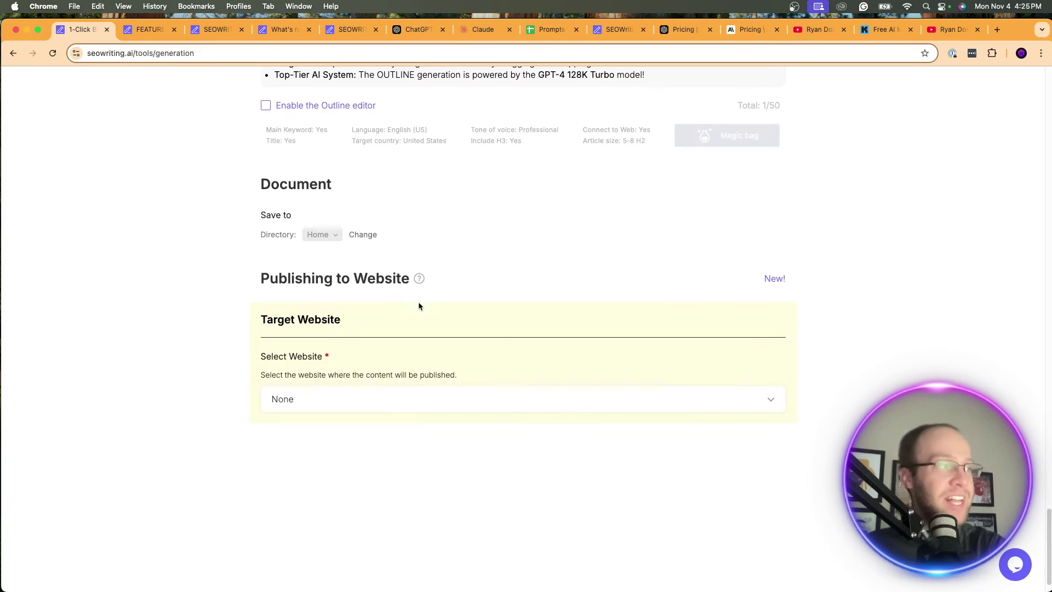
scroll(383, 279, down, 1)
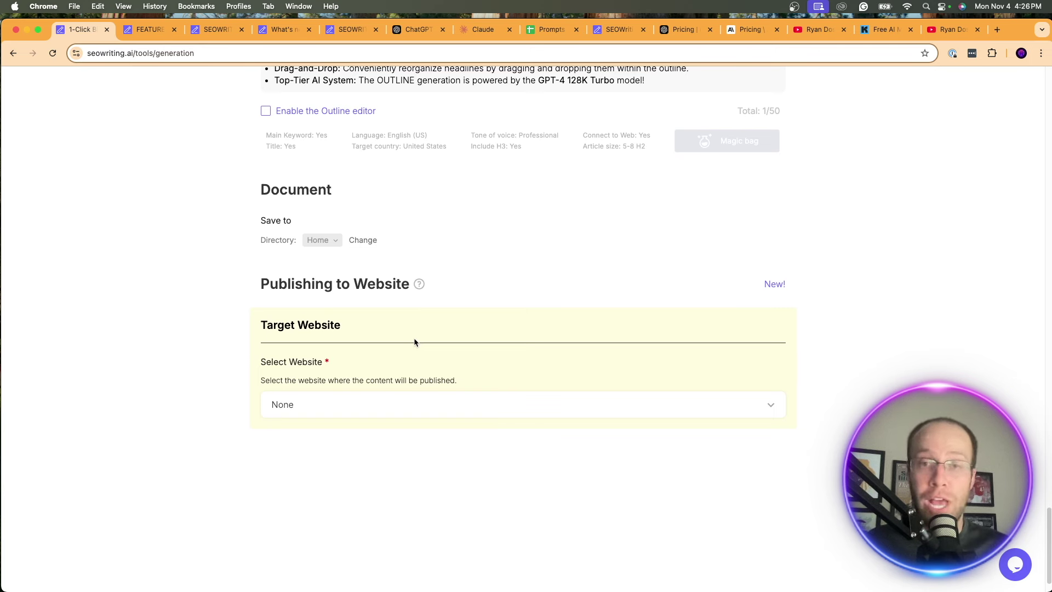
click(377, 404)
click(357, 435)
Keep Post Type post and Post Status Draft, and tick the AI Tools category
scroll(373, 364, down, 5)
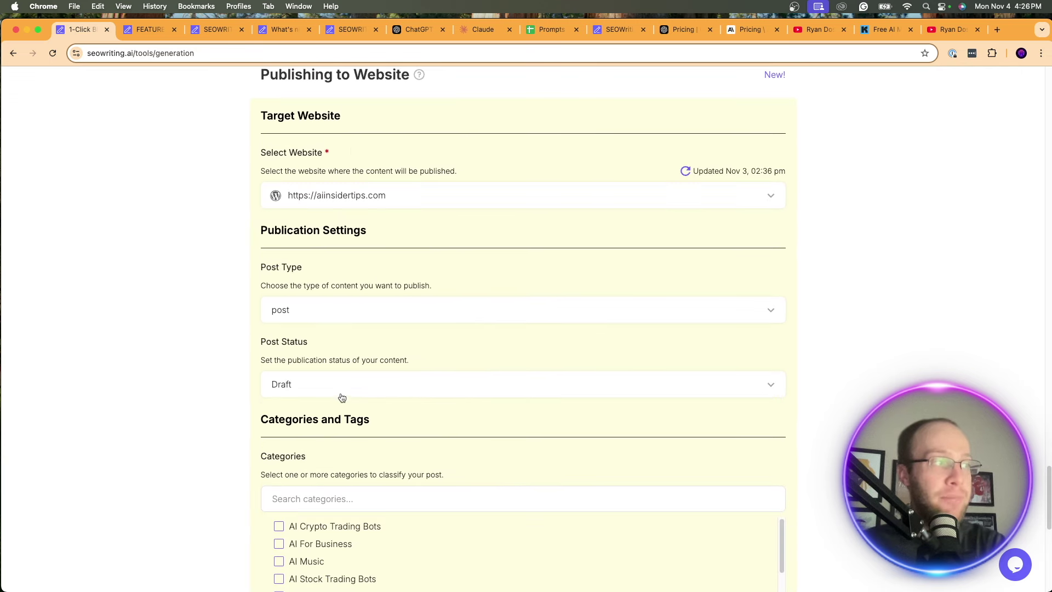
scroll(368, 330, up, 3)
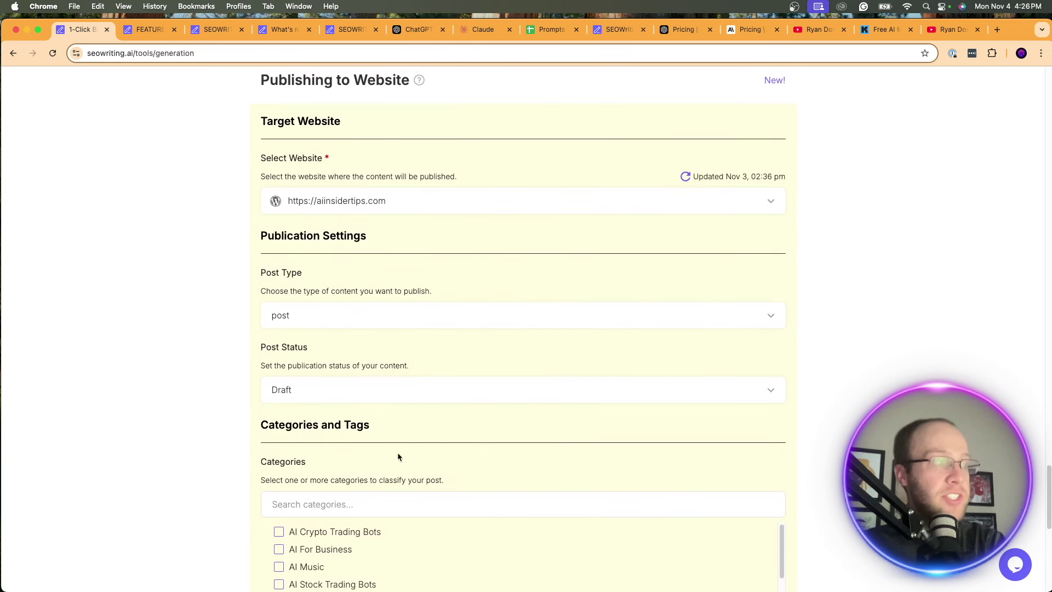
scroll(419, 444, up, 1)
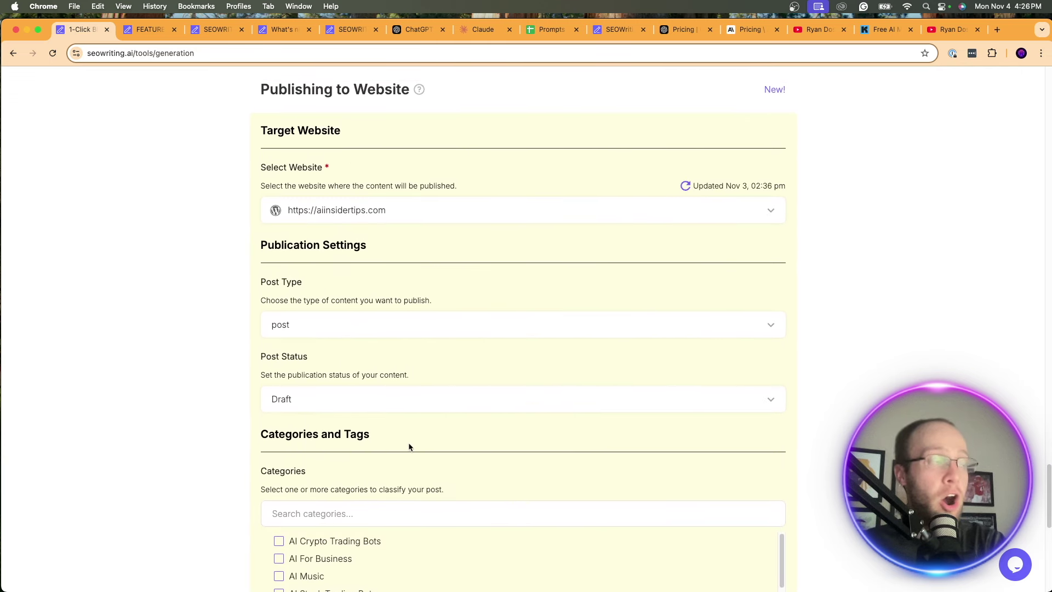
click(391, 323)
click(358, 368)
click(376, 405)
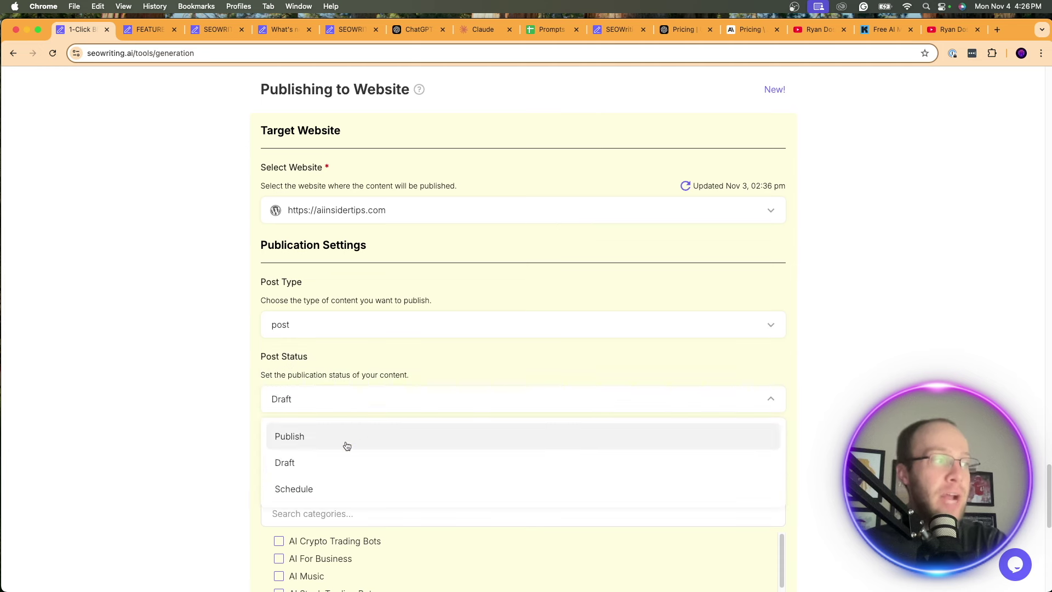
click(344, 460)
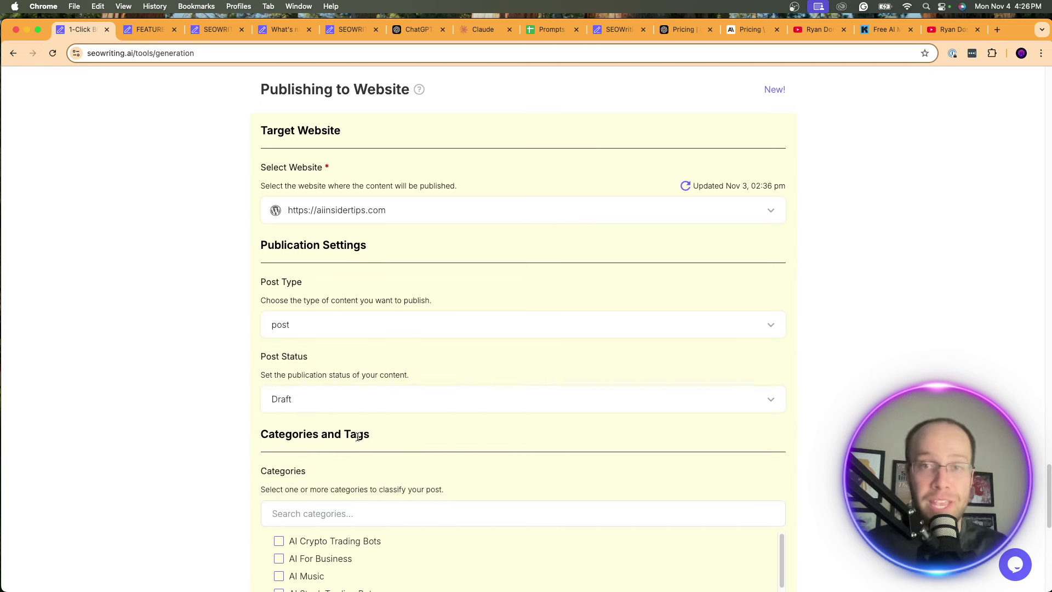
scroll(409, 395, down, 6)
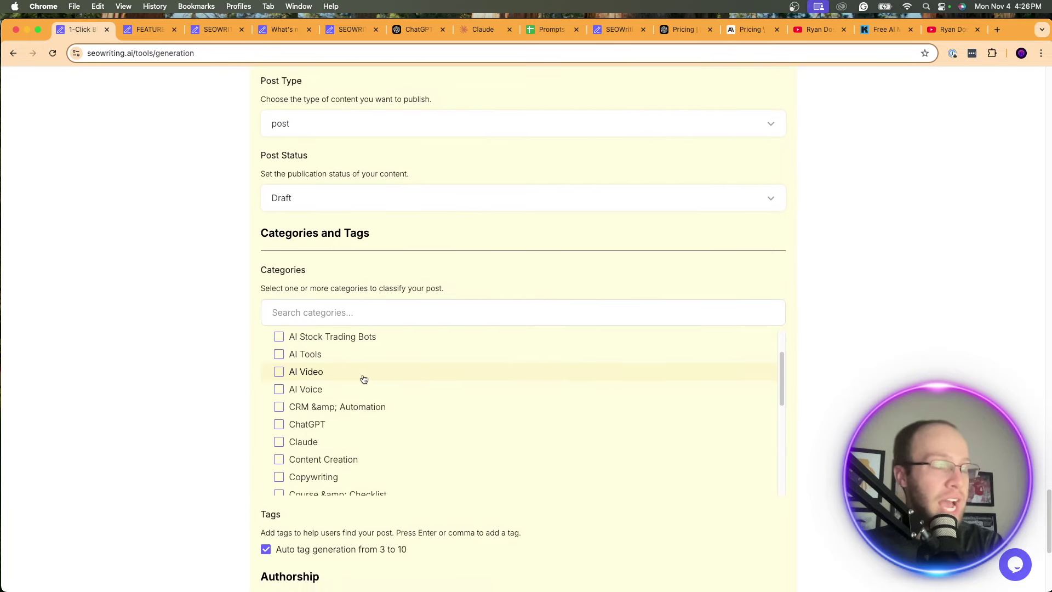
scroll(329, 395, down, 1)
scroll(326, 400, up, 2)
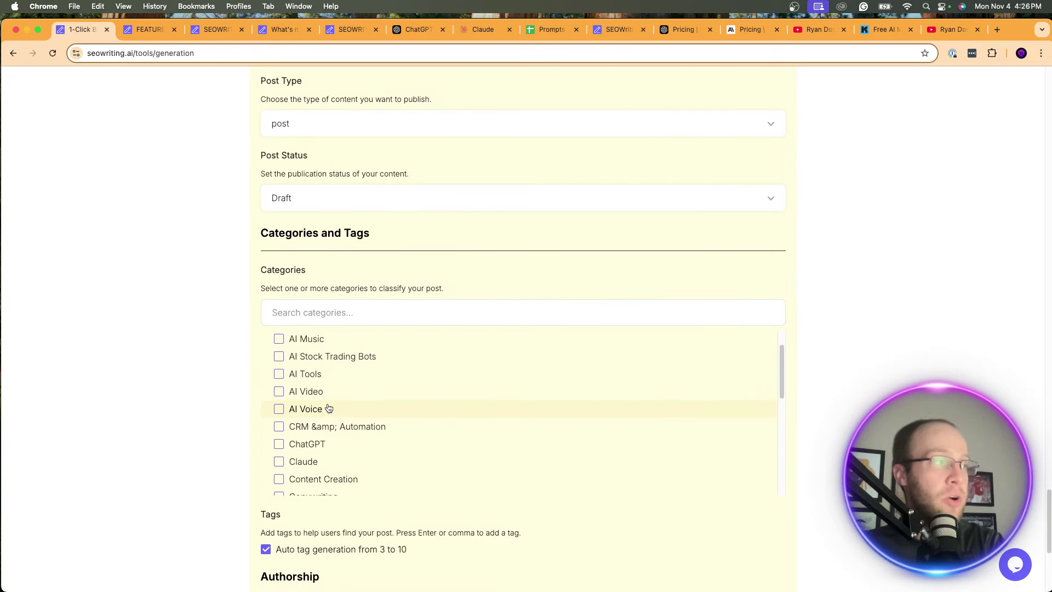
scroll(328, 408, up, 1)
click(279, 390)
scroll(340, 410, down, 10)
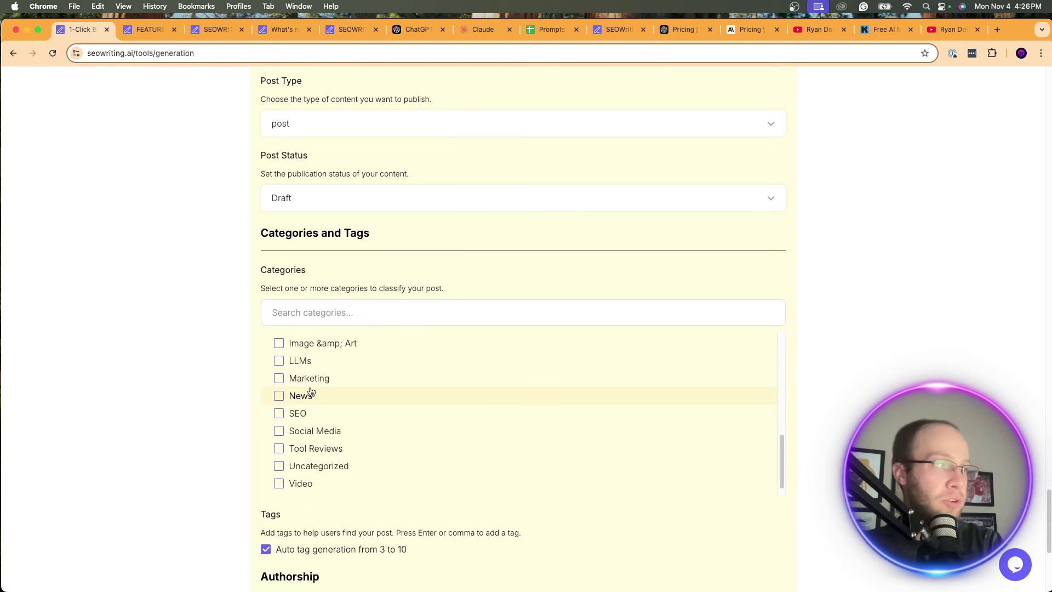
Tick the Marketing category, turn off auto tag generation, and keep the current author
click(302, 384)
scroll(481, 397, down, 3)
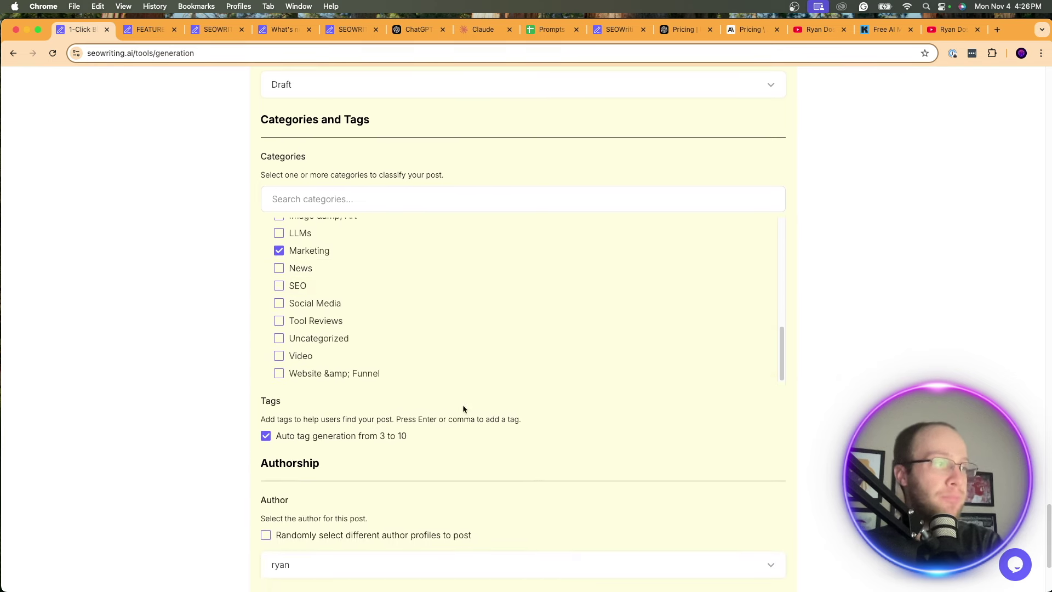
scroll(392, 408, down, 1)
click(301, 379)
scroll(340, 361, down, 2)
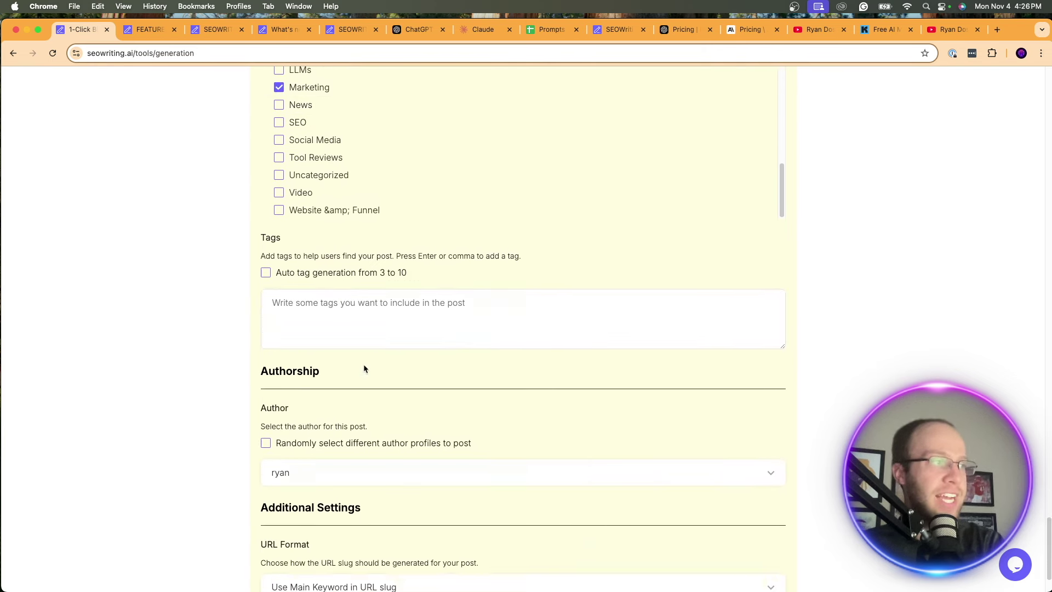
scroll(365, 373, down, 1)
click(307, 415)
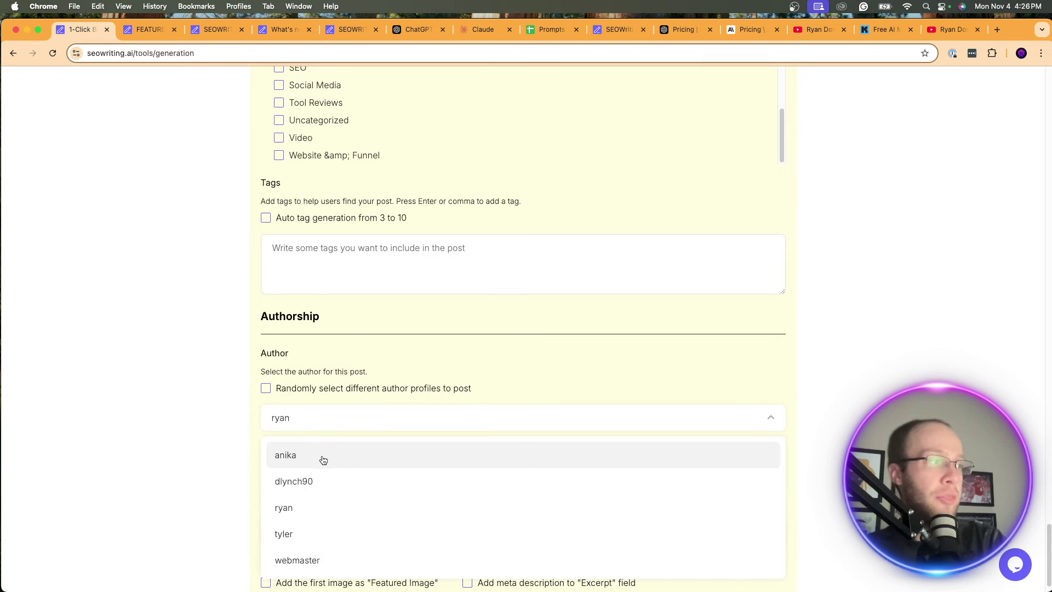
click(500, 352)
Base the URL slug on the main keyword and use the first image as featured image
scroll(429, 347, down, 1)
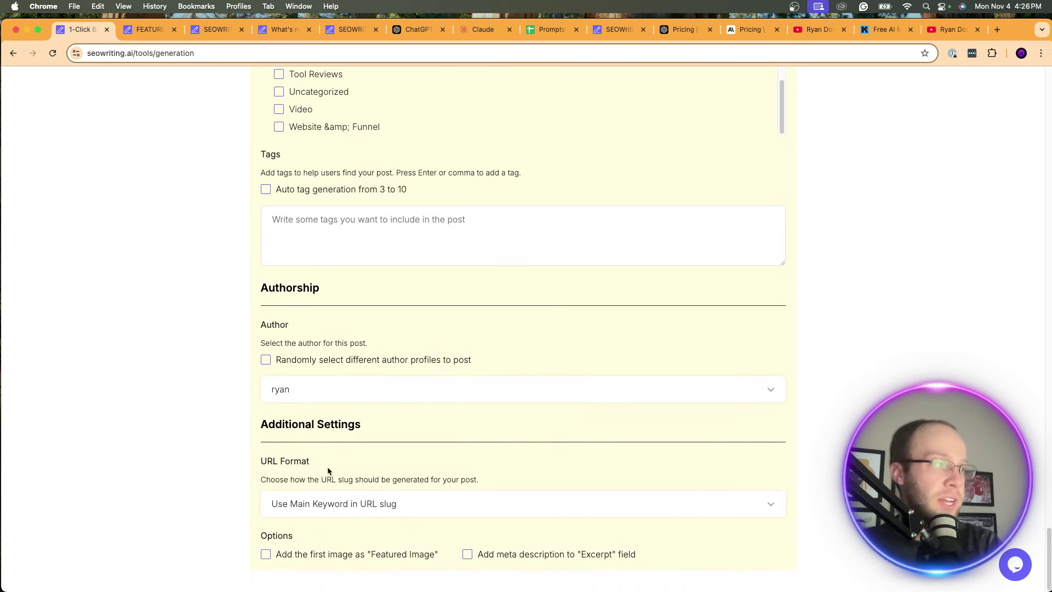
click(328, 503)
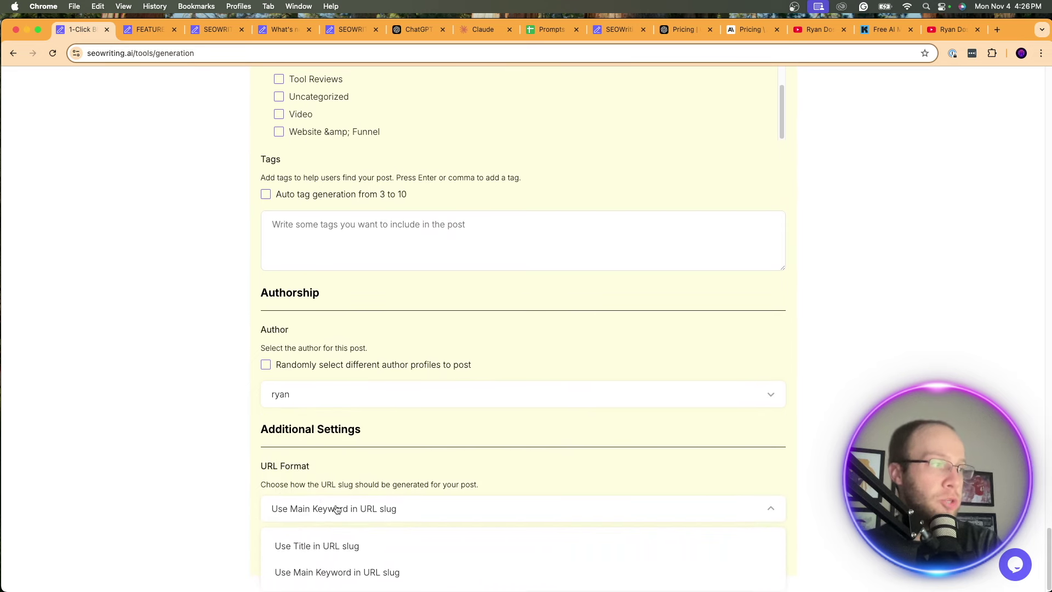
click(386, 570)
scroll(411, 471, down, 1)
click(335, 558)
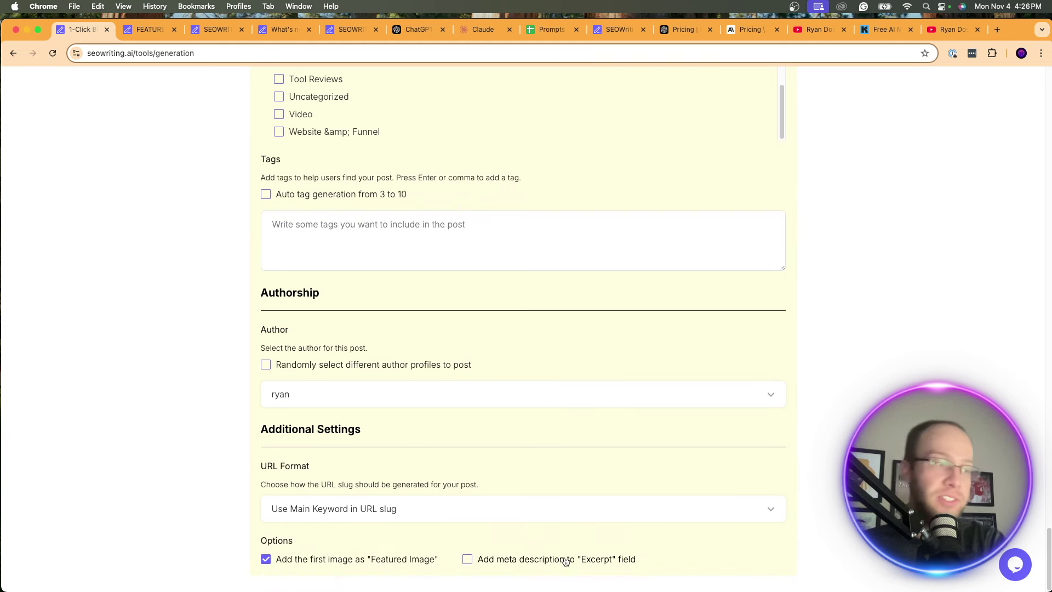
scroll(584, 455, up, 3)
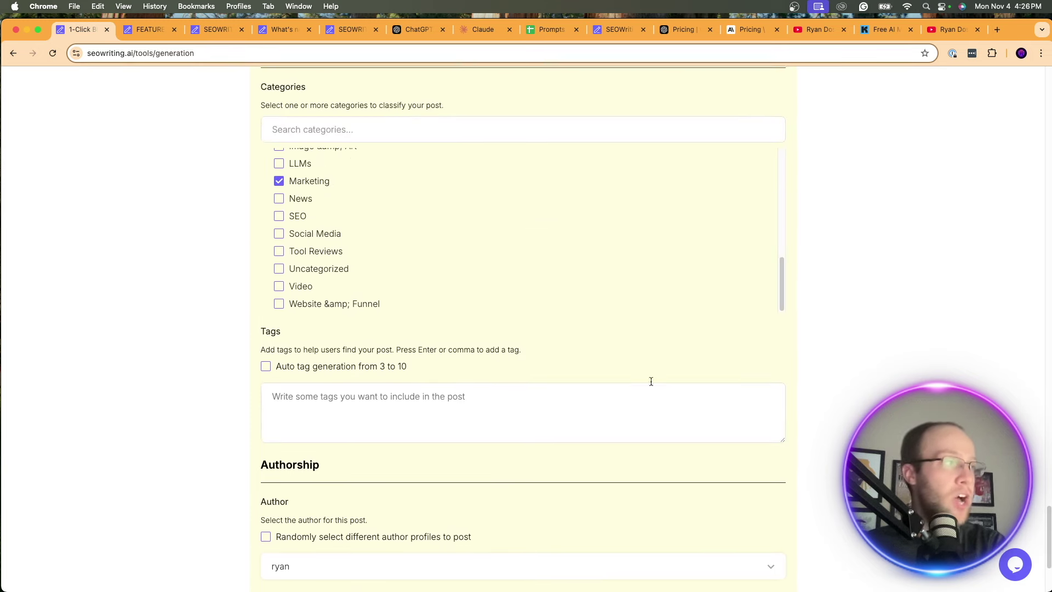
scroll(602, 384, down, 4)
scroll(493, 395, up, 1)
scroll(558, 389, up, 3)
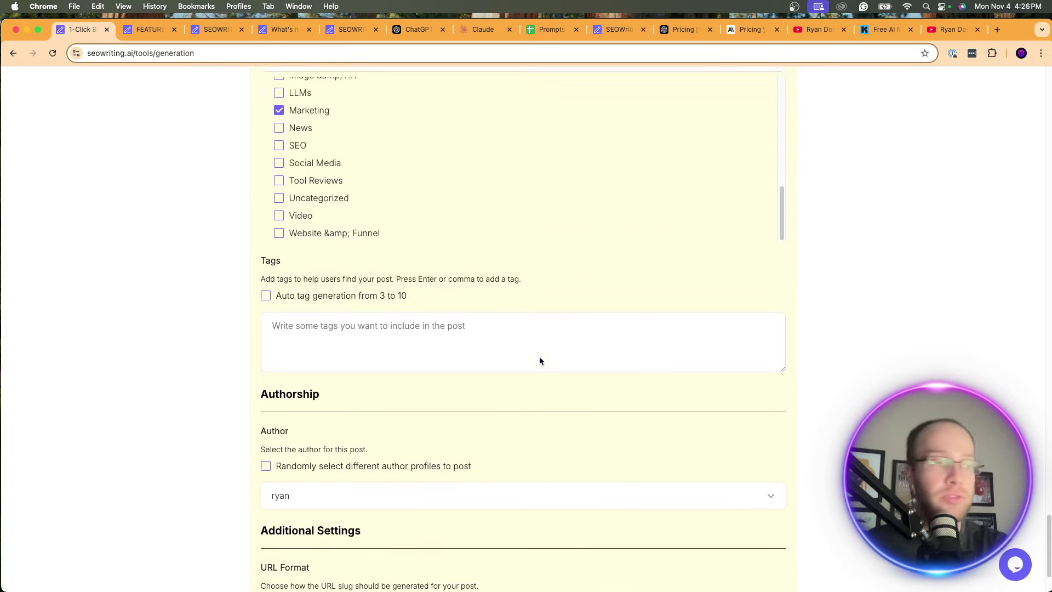
scroll(540, 361, up, 2)
scroll(540, 362, down, 5)
scroll(587, 439, up, 1)
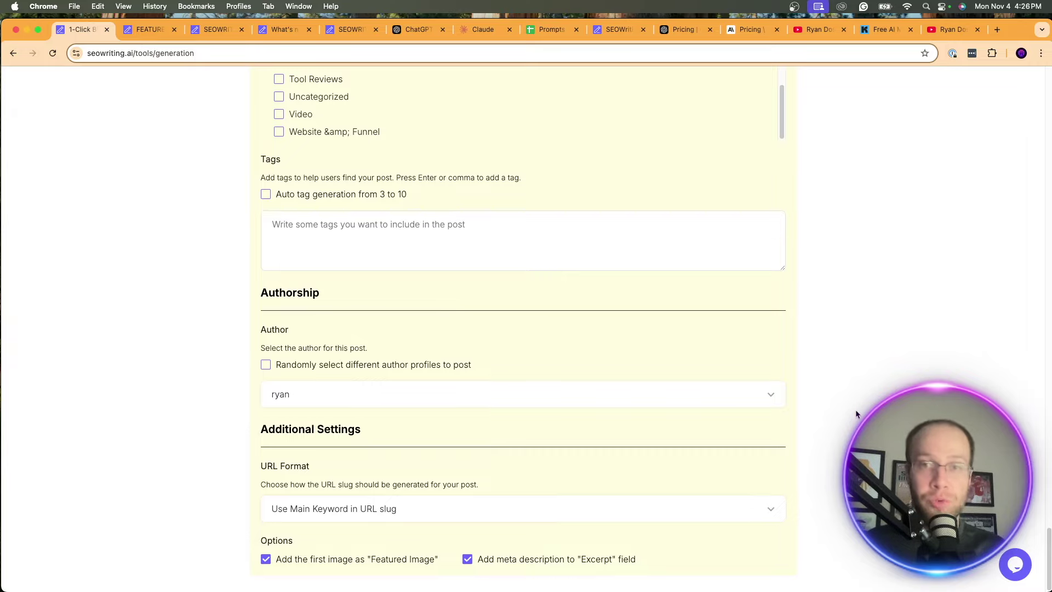
scroll(939, 370, up, 10)
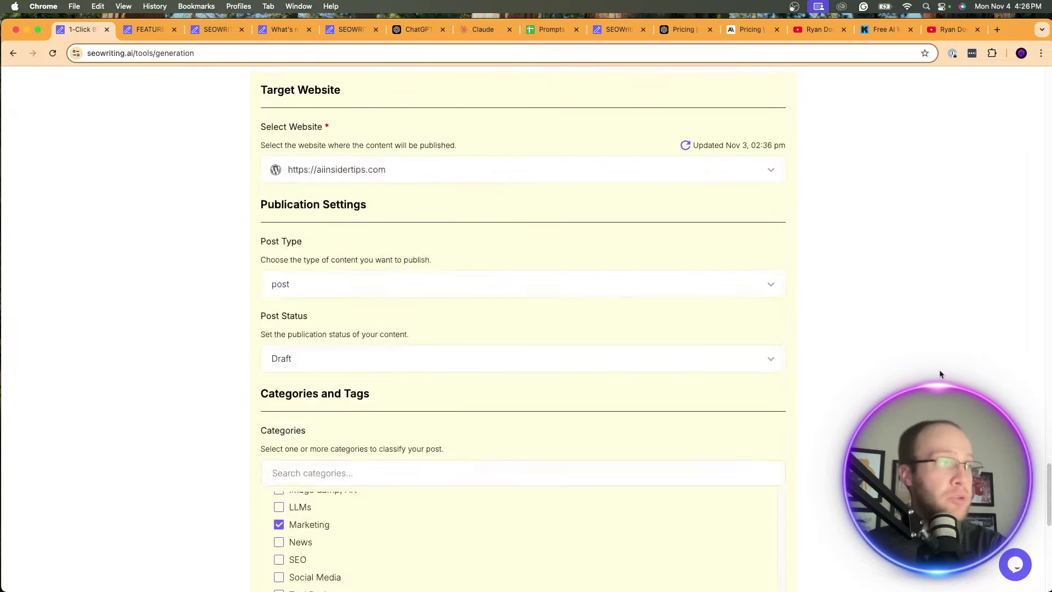
scroll(939, 369, up, 15)
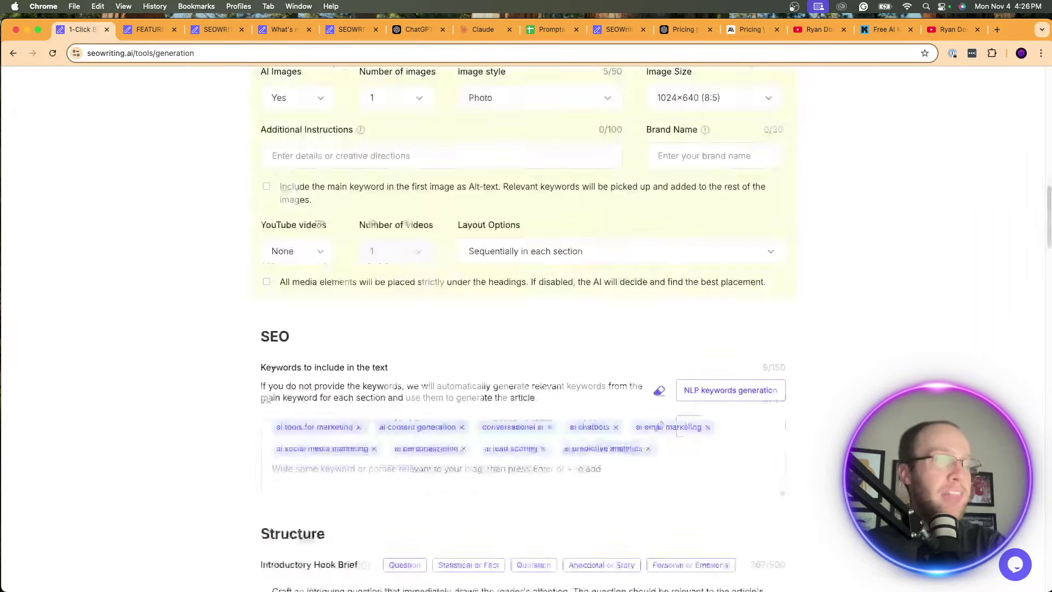
Run generation of the '5 Best AI Tools for Marketing' article from the top of the form
scroll(857, 169, up, 10)
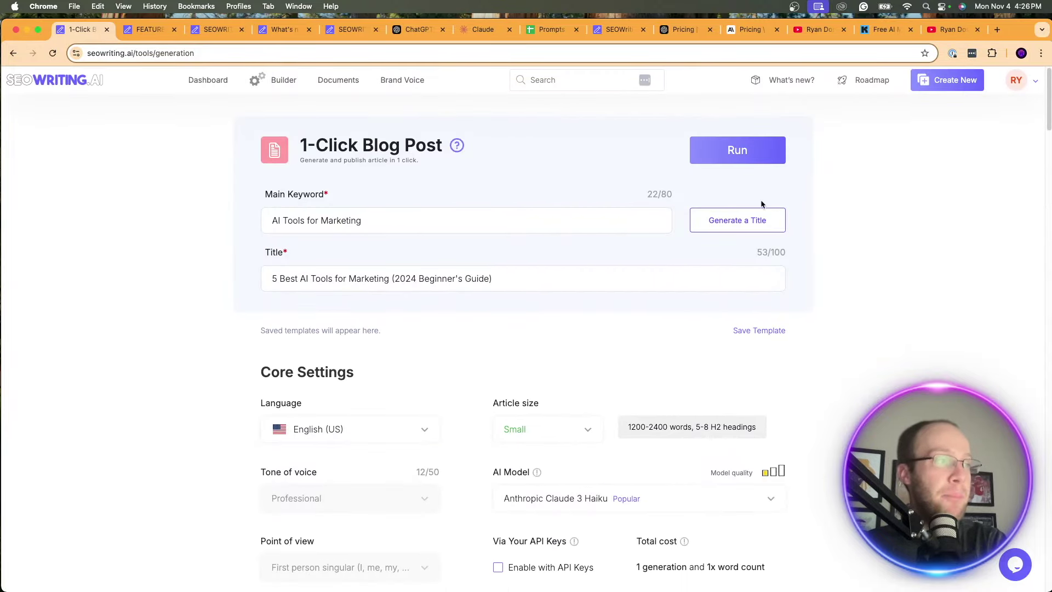
click(740, 157)
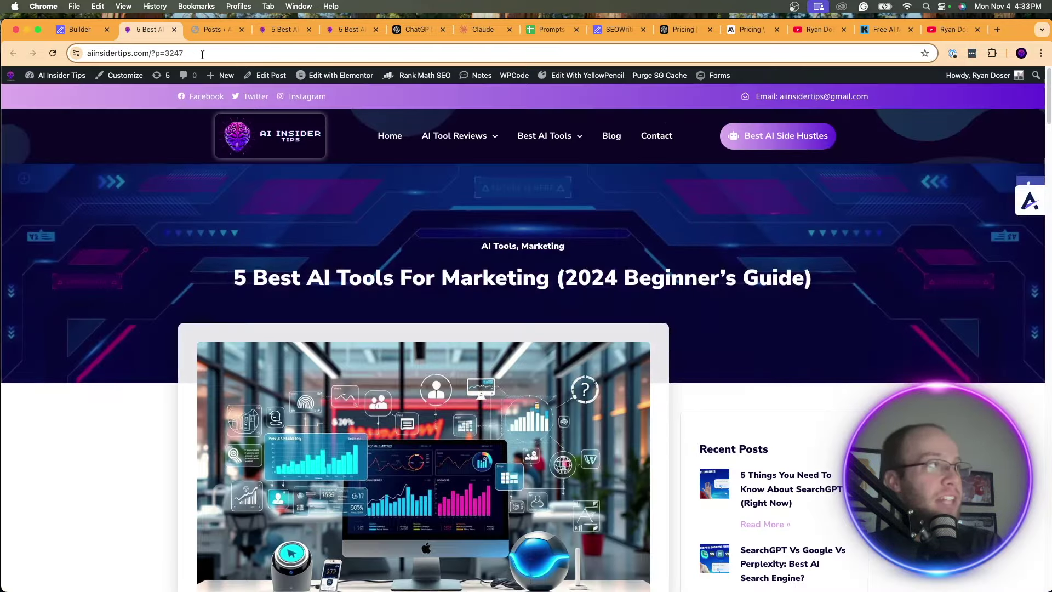
Scroll through the draft article on aiinsidertips.com, then return to the SEOWriting.ai Builder list
click(184, 53)
click(167, 54)
scroll(419, 214, down, 6)
scroll(419, 215, down, 10)
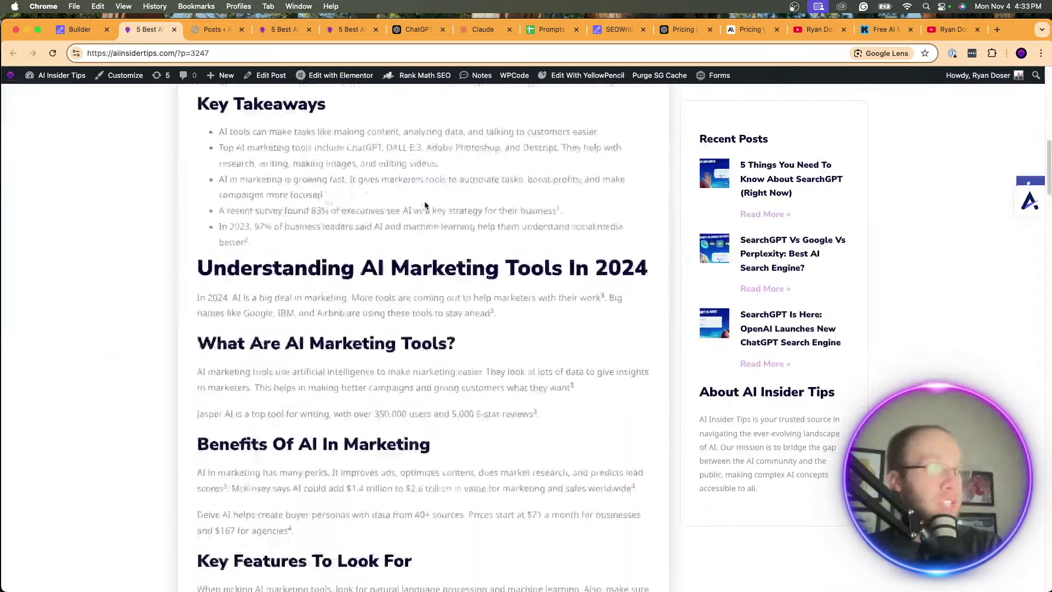
scroll(420, 214, up, 20)
scroll(417, 213, down, 20)
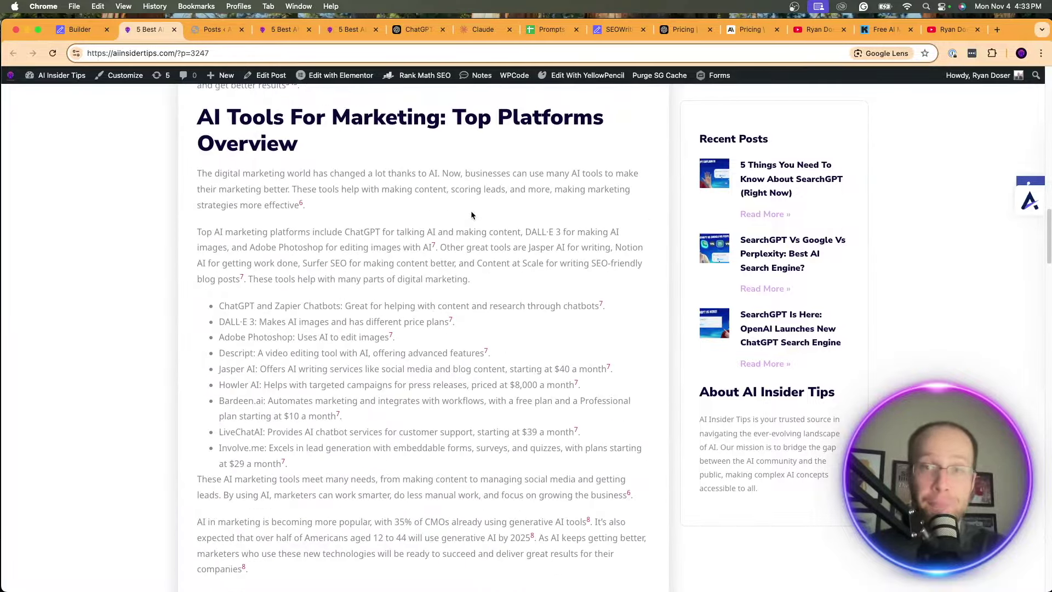
scroll(471, 212, down, 15)
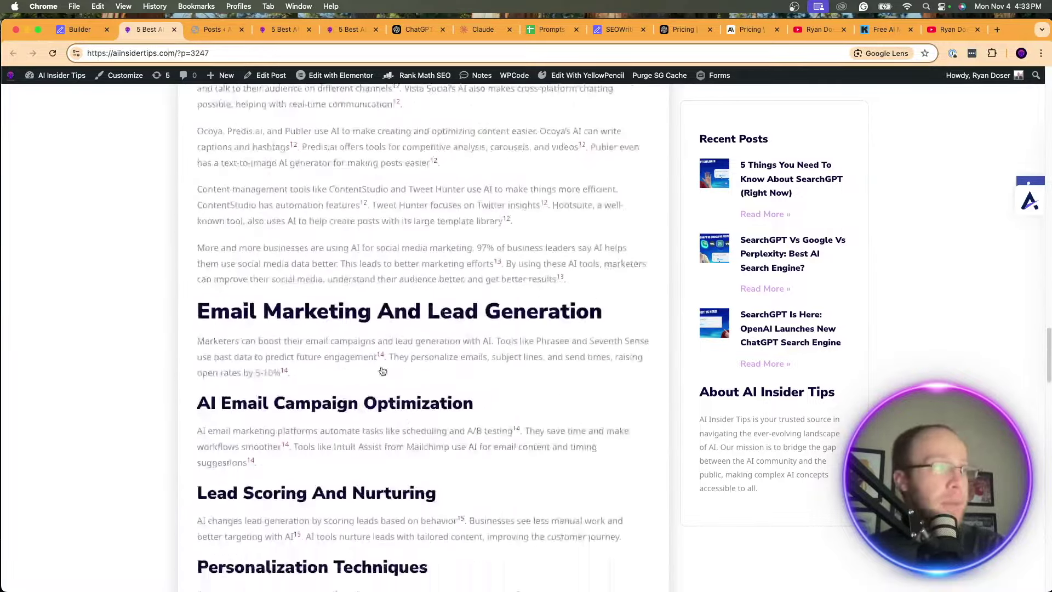
scroll(394, 396, down, 11)
scroll(394, 396, up, 20)
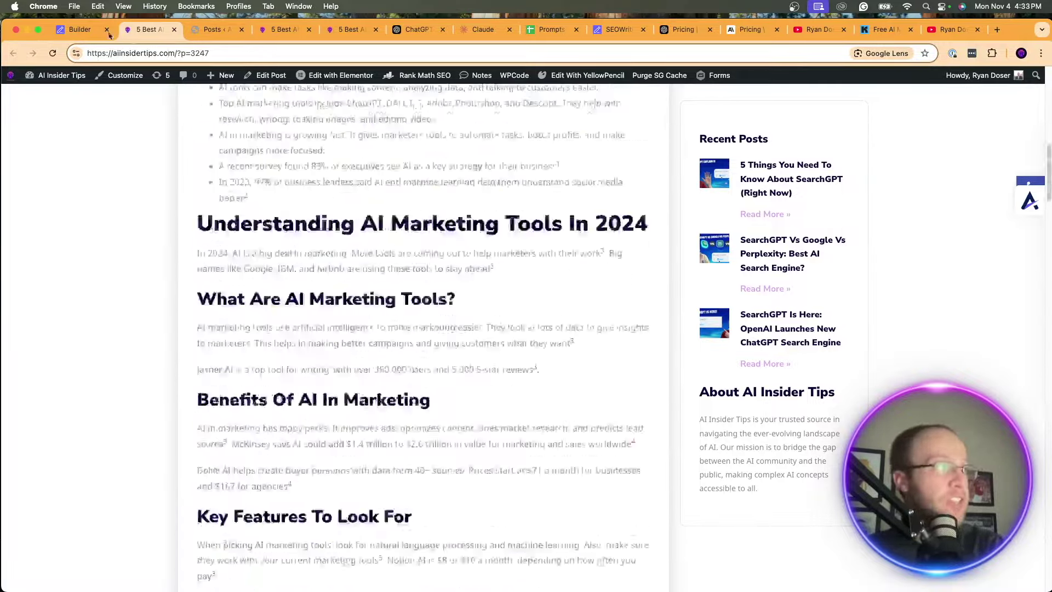
click(108, 34)
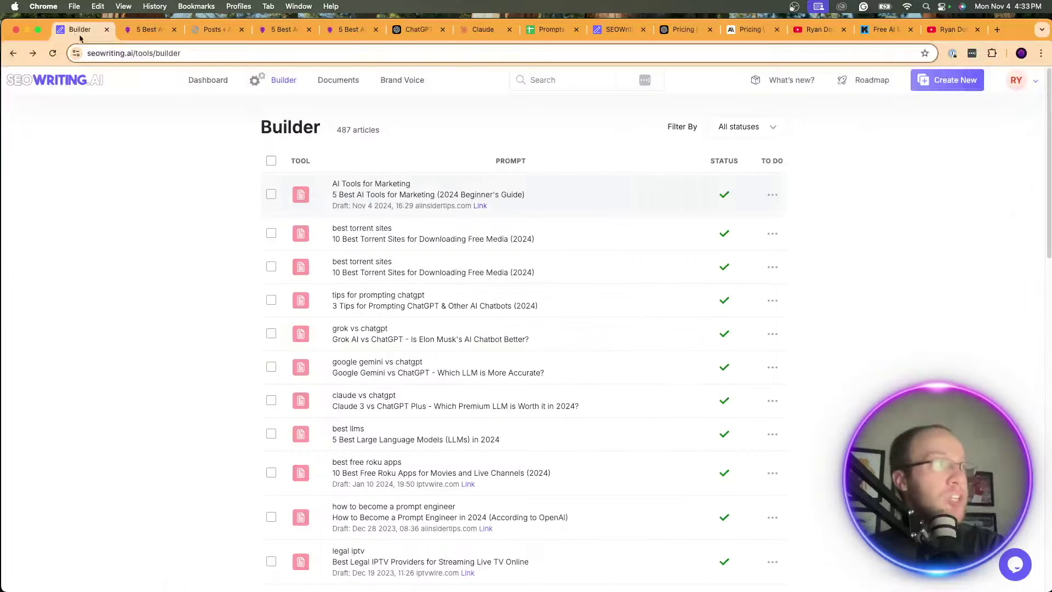
Open the '5 Best AI Tools for Marketing' article and review its word count, intro and Key Takeaways
click(372, 187)
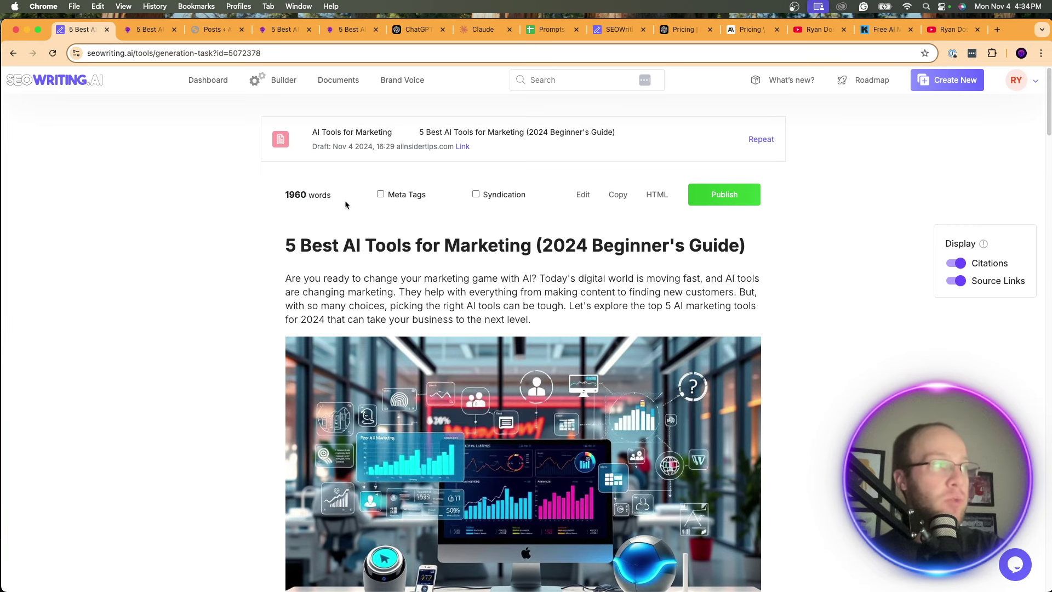
drag(345, 205, 258, 198)
click(267, 196)
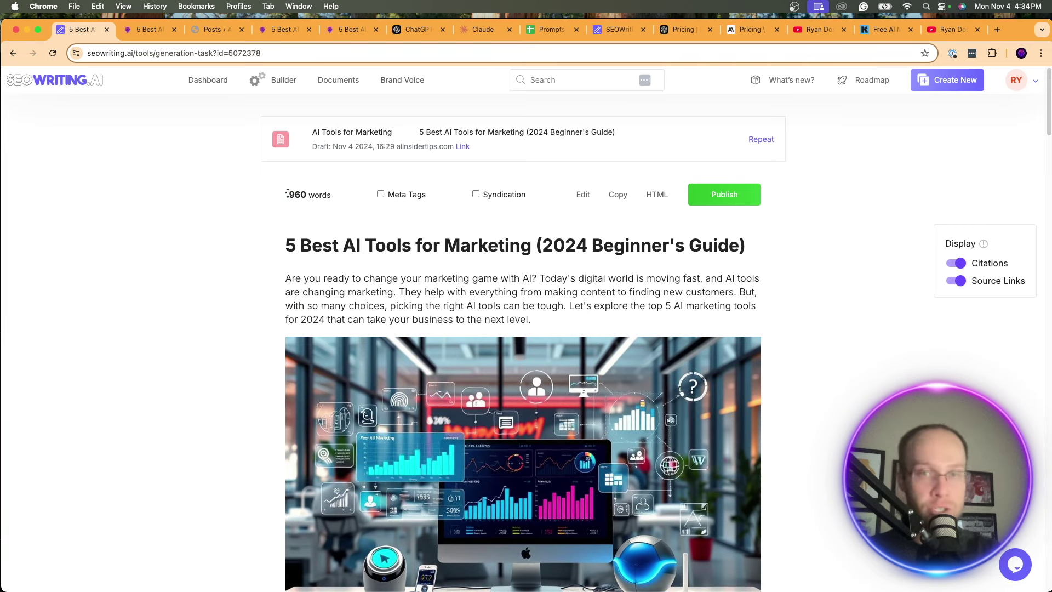
scroll(337, 272, down, 1)
drag(357, 234, 286, 234)
drag(572, 283, 536, 294)
click(536, 294)
scroll(595, 356, down, 3)
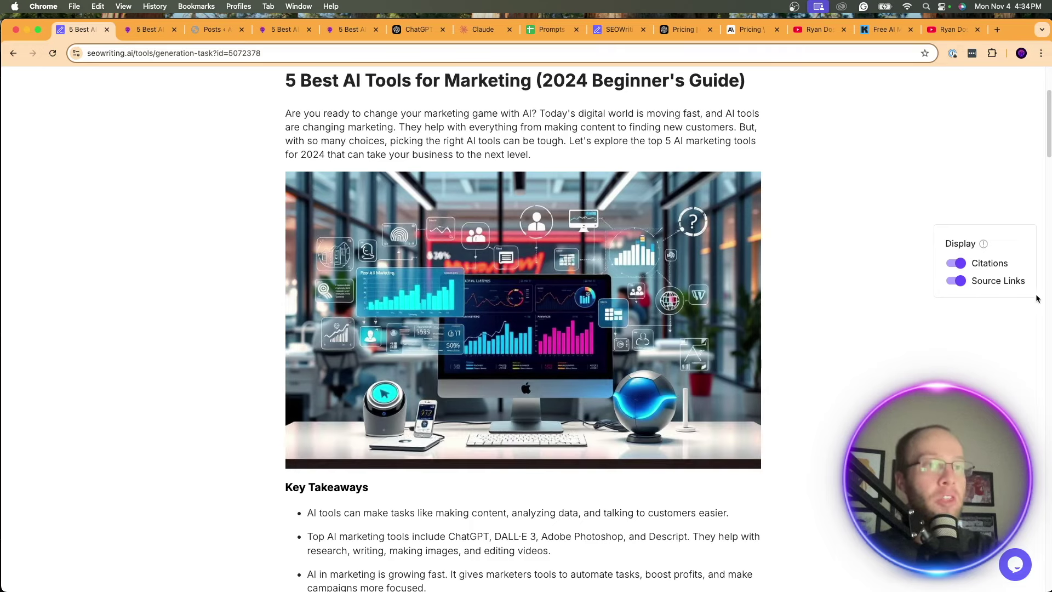
click(958, 266)
click(958, 267)
click(959, 280)
click(959, 281)
scroll(827, 274, down, 10)
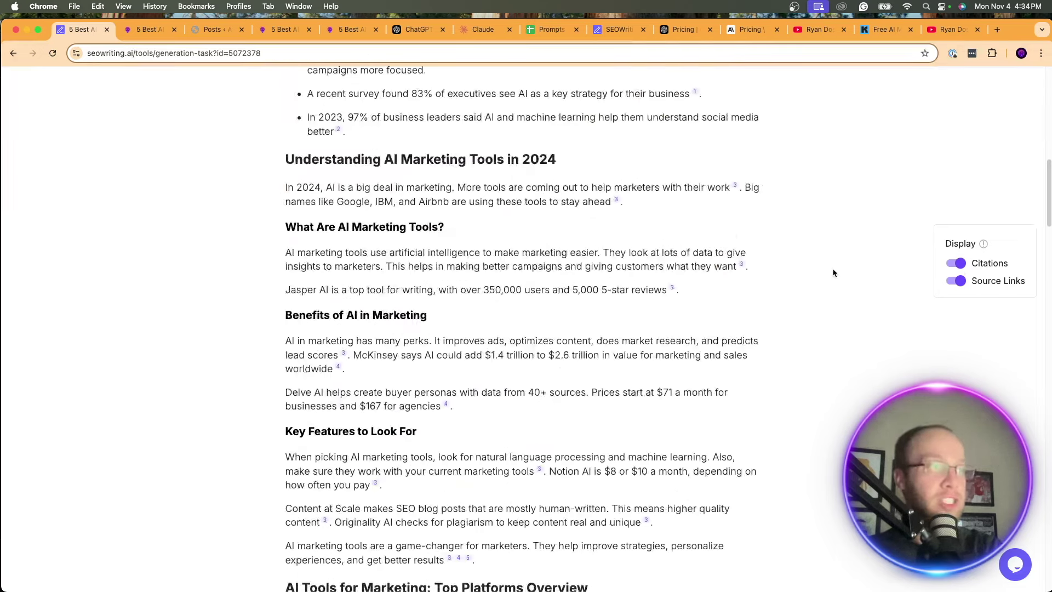
drag(718, 323, 463, 187)
click(656, 375)
scroll(656, 374, down, 6)
scroll(656, 374, down, 3)
drag(416, 257, 743, 455)
click(875, 246)
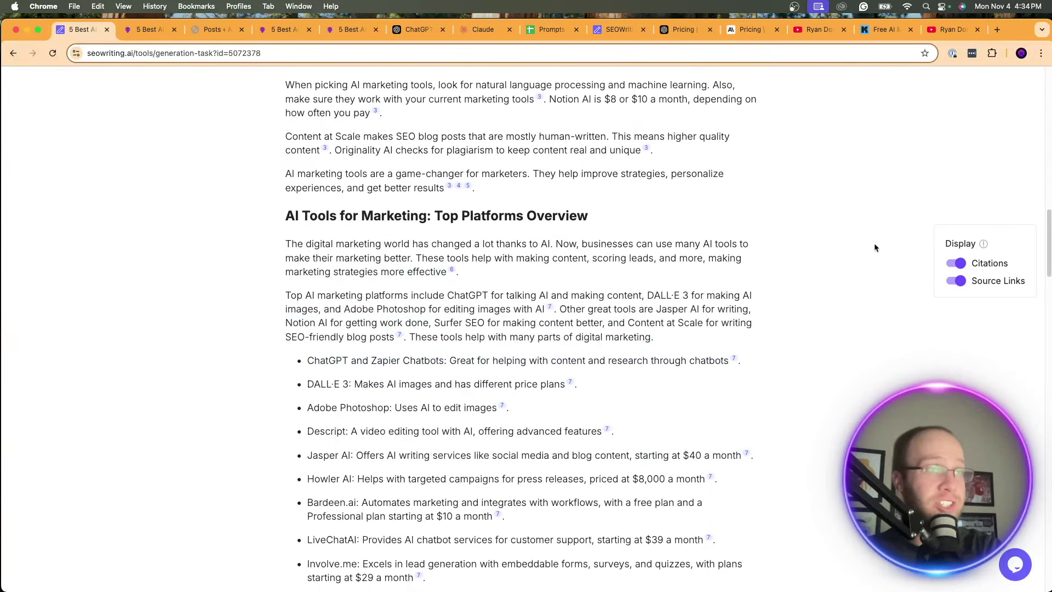
click(959, 264)
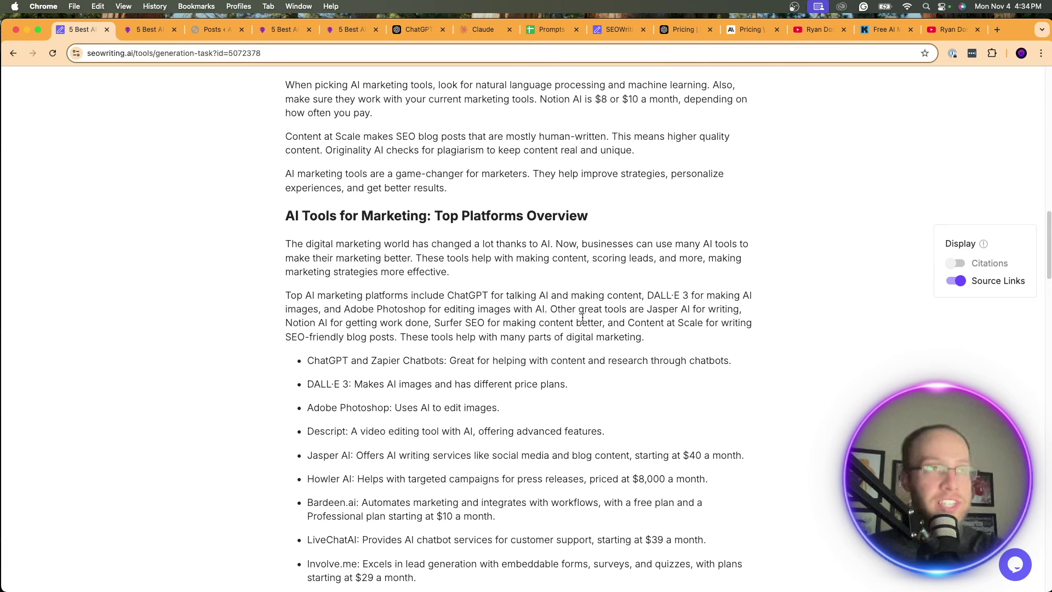
scroll(775, 324, down, 20)
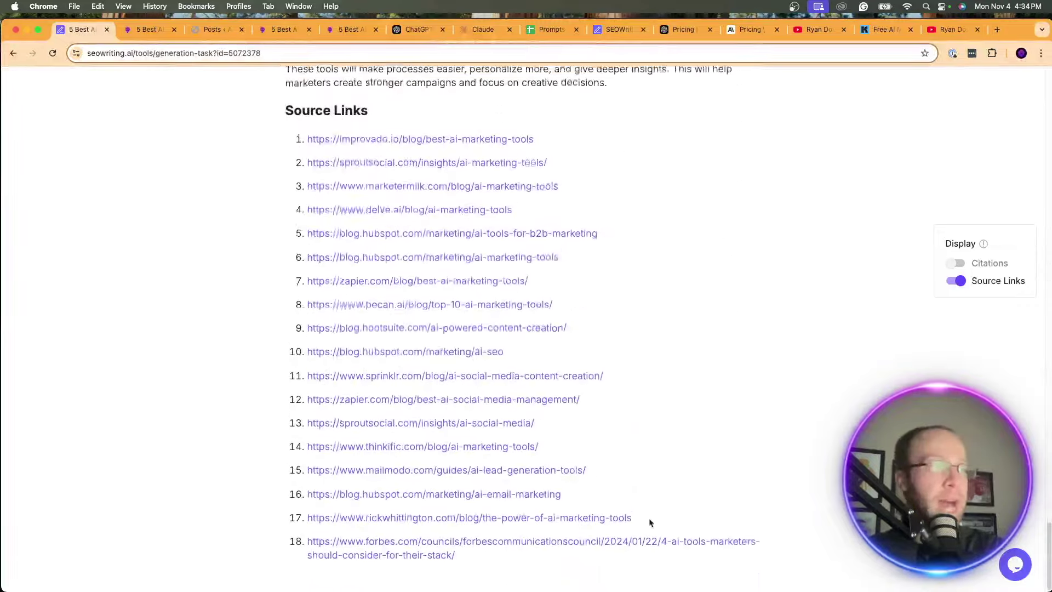
drag(453, 559, 305, 178)
click(588, 153)
scroll(589, 152, down, 2)
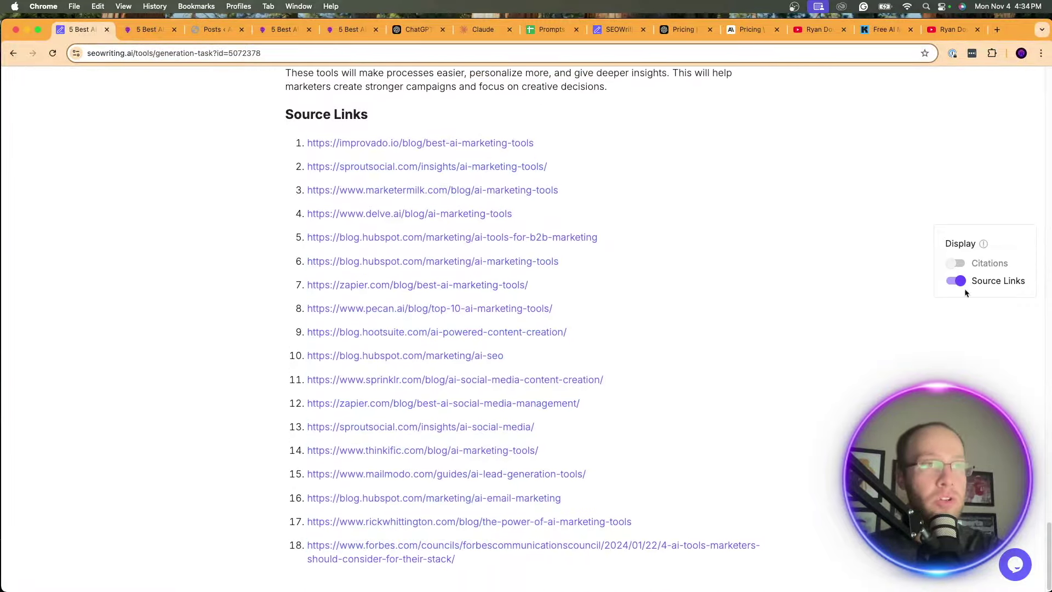
click(956, 281)
scroll(752, 306, up, 1)
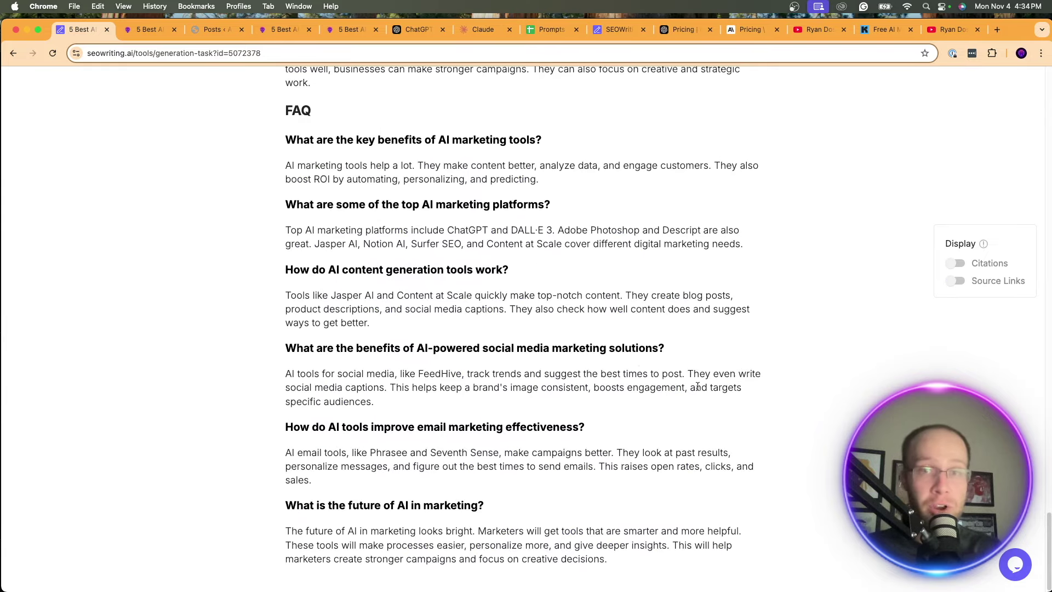
click(955, 280)
click(956, 263)
scroll(589, 465, up, 20)
Read the Key Takeaways and Top Platforms Overview sections of the article
scroll(618, 466, up, 10)
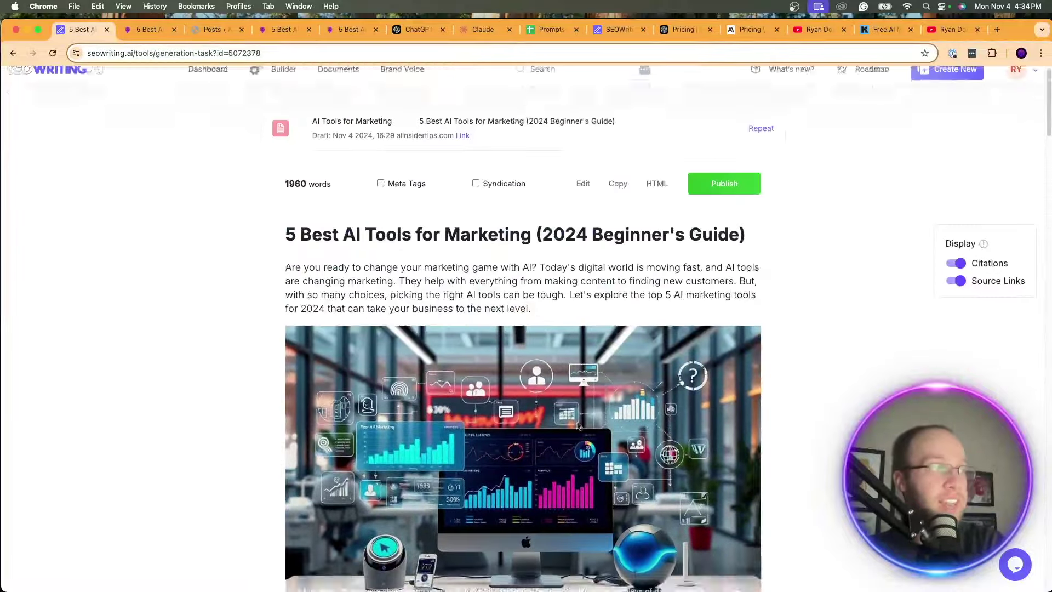
scroll(493, 247, down, 2)
drag(535, 251, 411, 231)
scroll(411, 230, down, 7)
triple_click(326, 220)
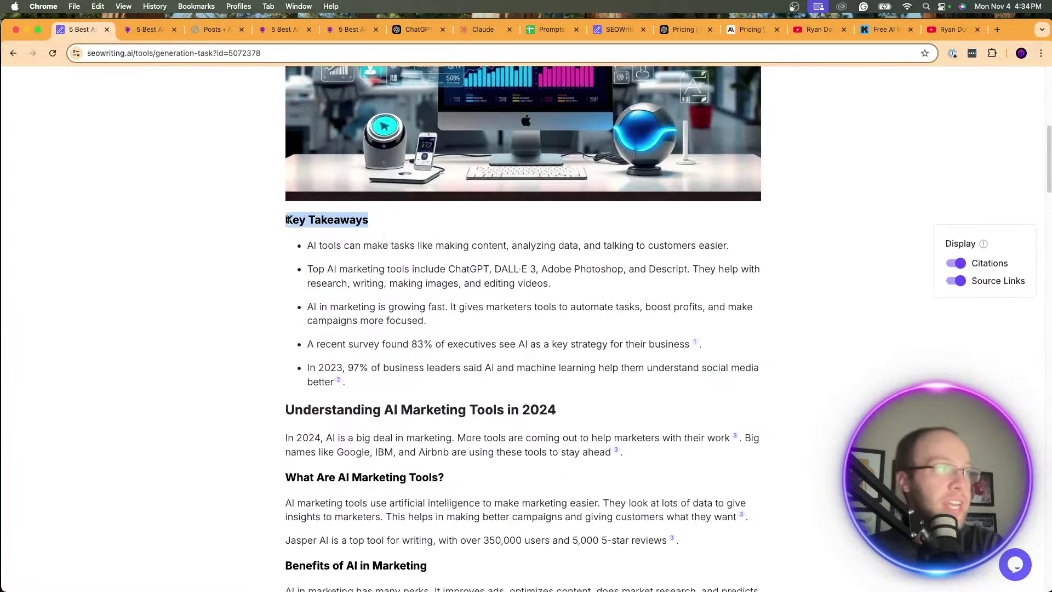
drag(346, 382, 378, 263)
click(378, 263)
scroll(384, 285, down, 3)
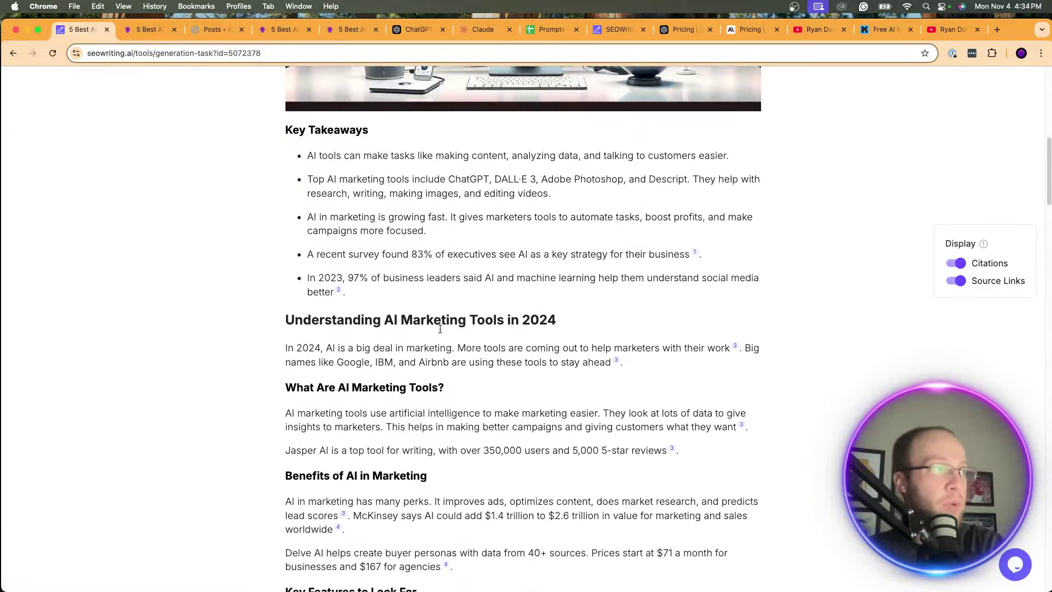
scroll(391, 324, down, 13)
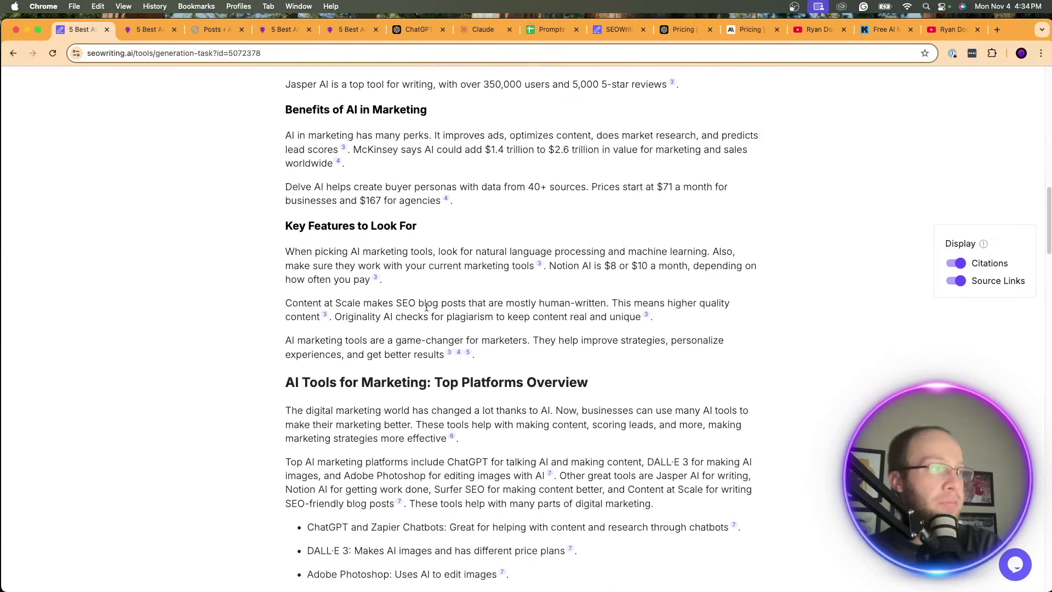
drag(603, 309, 428, 305)
scroll(548, 329, down, 4)
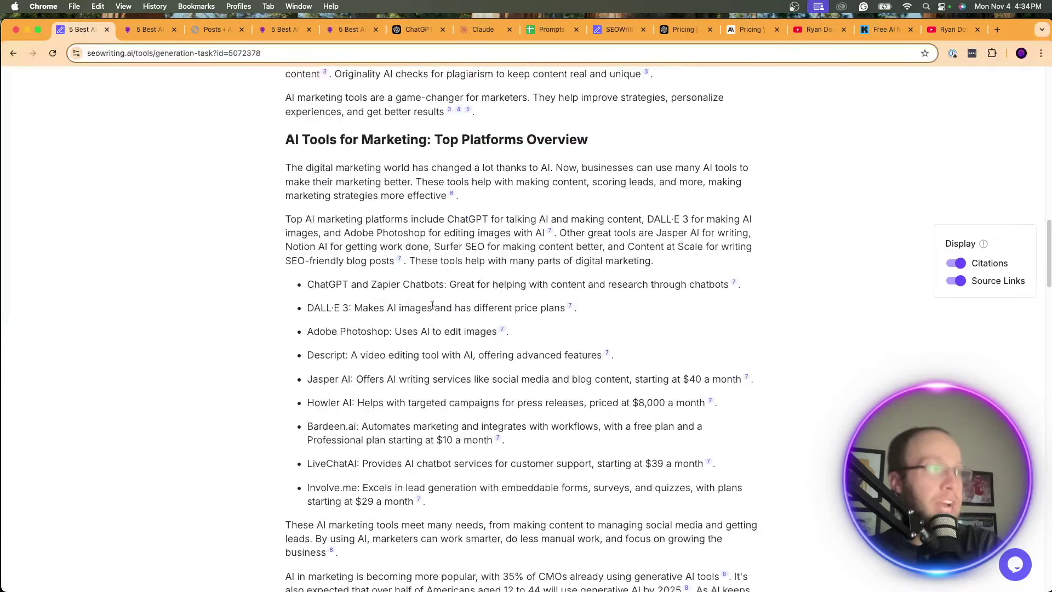
drag(510, 455, 246, 268)
click(257, 275)
Read on through the Content Creation, Email Marketing and FAQ sections
scroll(538, 306, down, 10)
triple_click(538, 305)
click(538, 307)
scroll(539, 306, down, 5)
scroll(420, 270, down, 17)
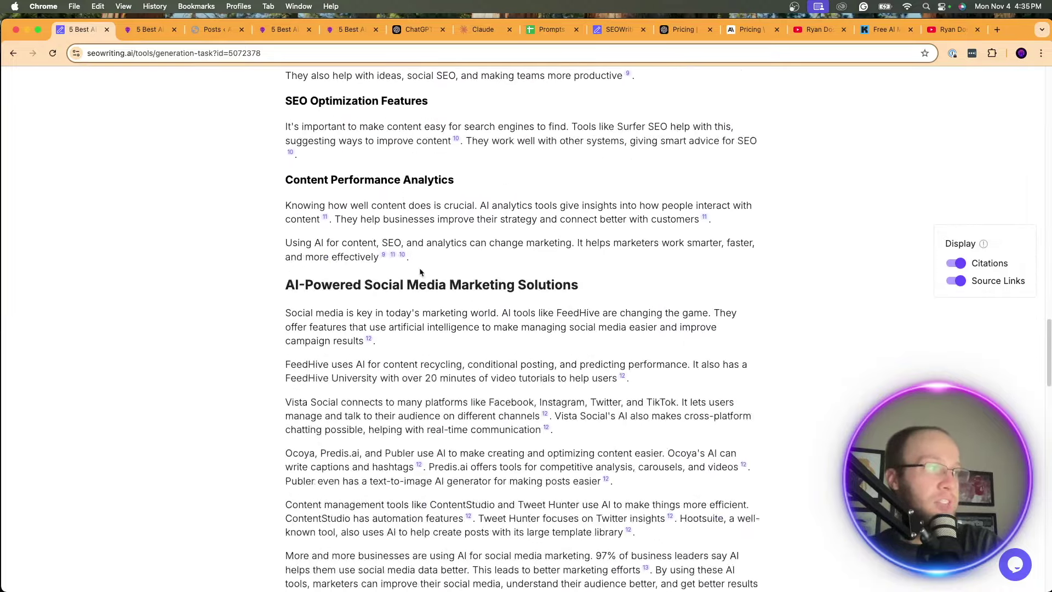
drag(301, 291, 468, 290)
click(468, 291)
scroll(490, 297, down, 16)
drag(403, 289, 496, 392)
click(496, 393)
scroll(493, 296, down, 14)
Scroll back up through the article from the FAQ toward the top
scroll(401, 293, up, 20)
scroll(601, 322, up, 15)
scroll(604, 310, down, 3)
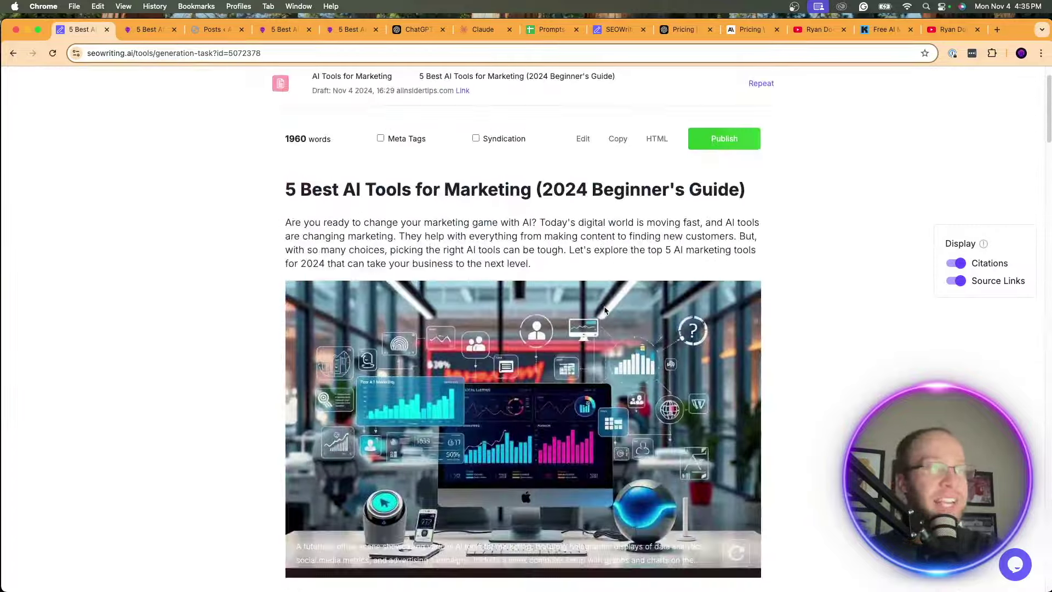
scroll(605, 310, down, 5)
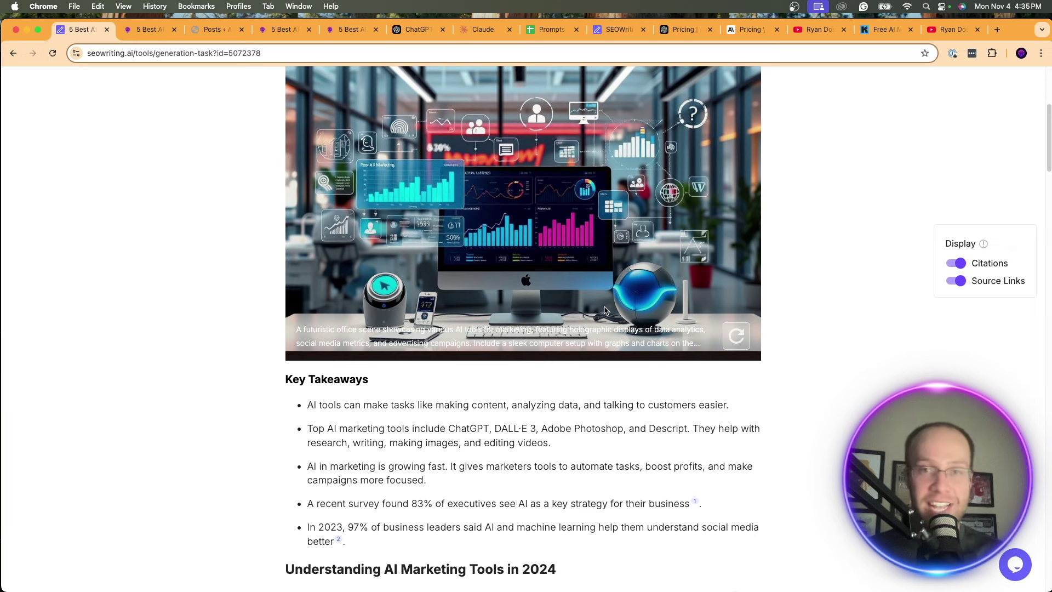
scroll(605, 310, down, 20)
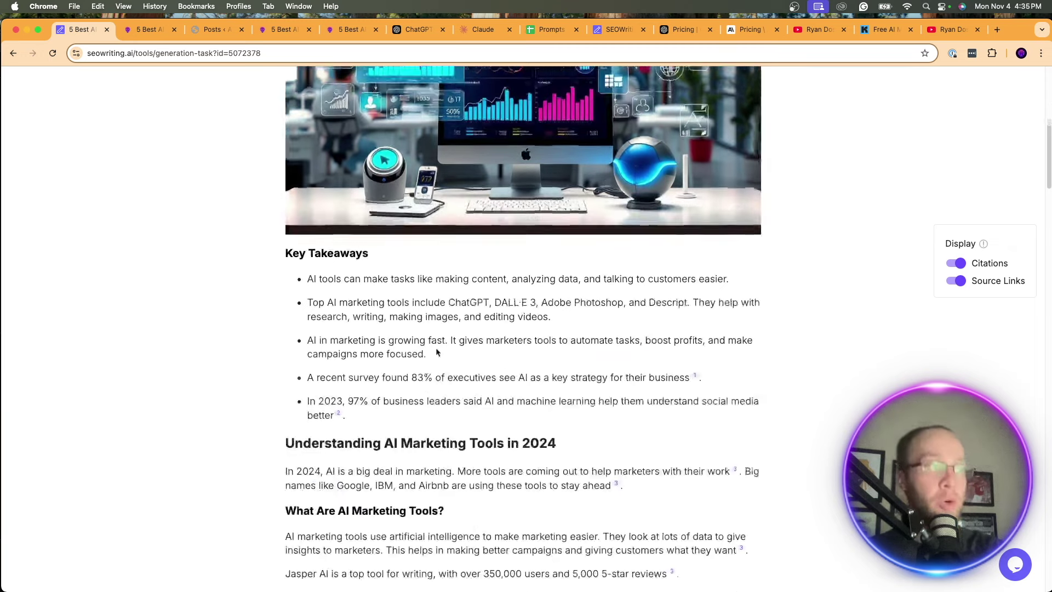
scroll(530, 342, down, 20)
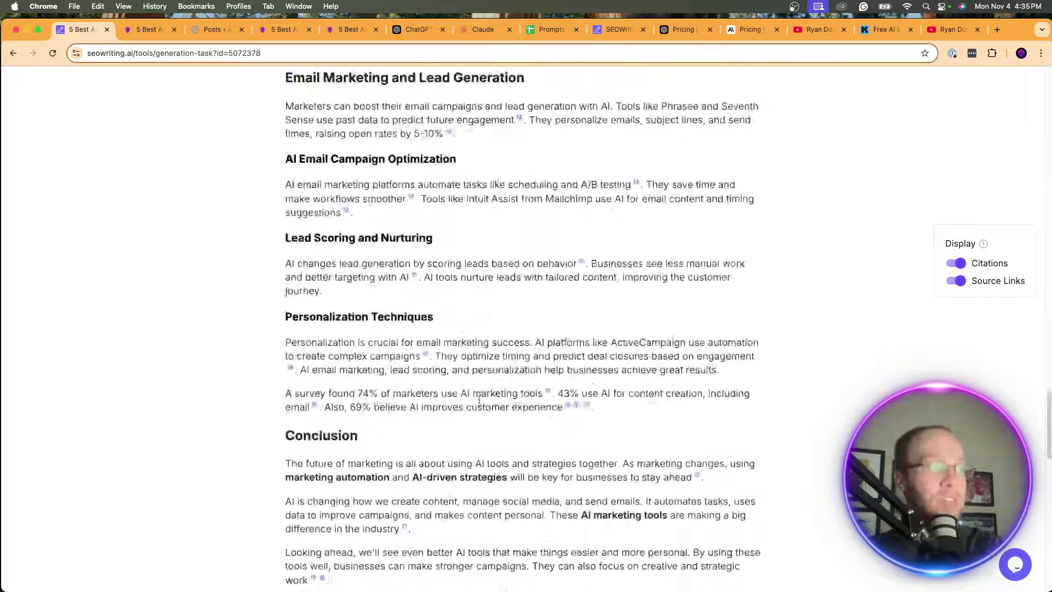
scroll(579, 474, down, 2)
scroll(445, 281, up, 6)
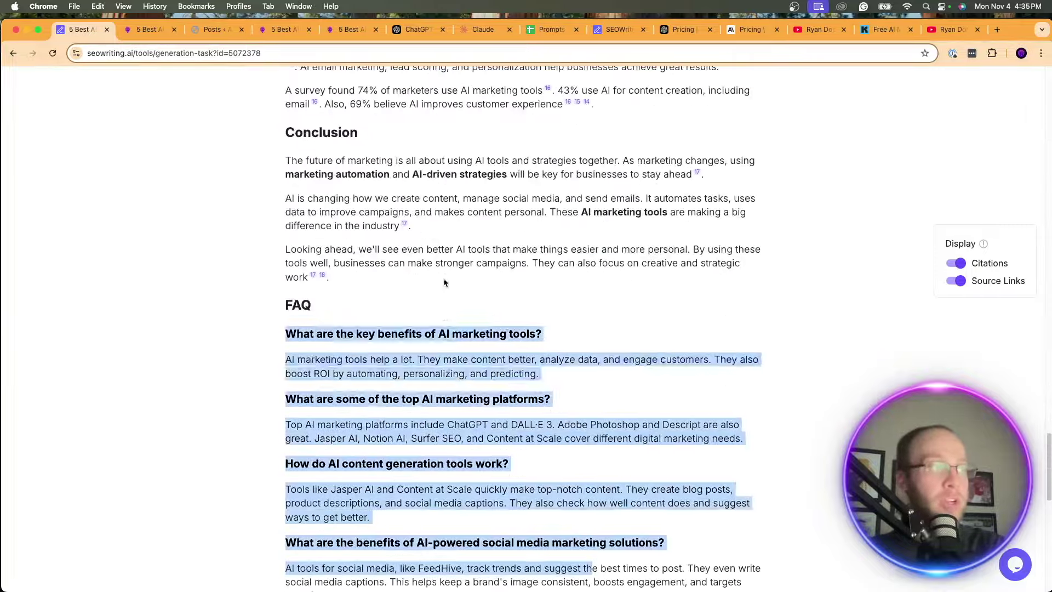
scroll(469, 421, up, 14)
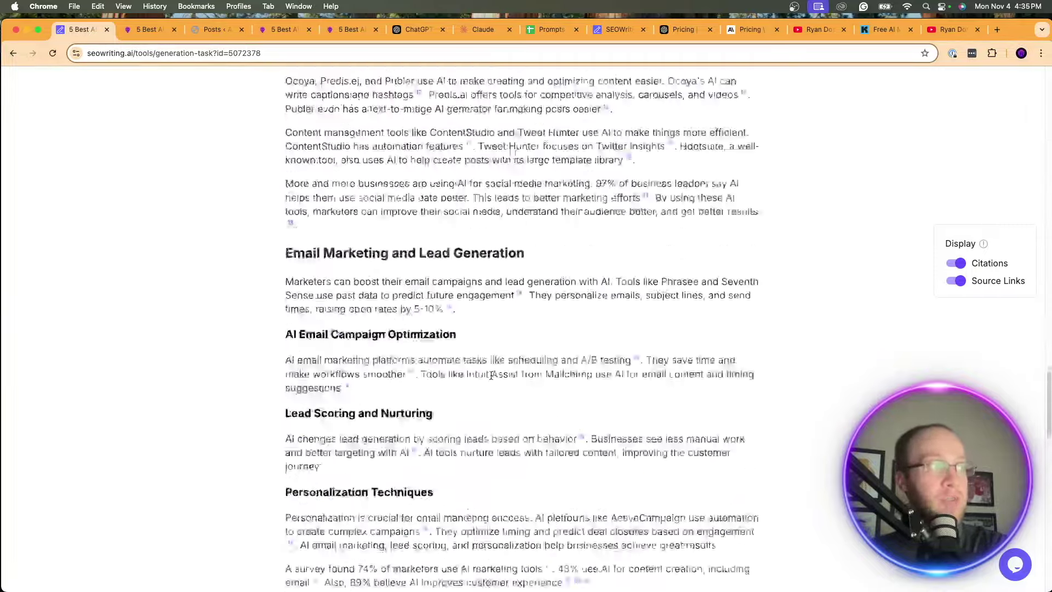
scroll(513, 340, up, 1)
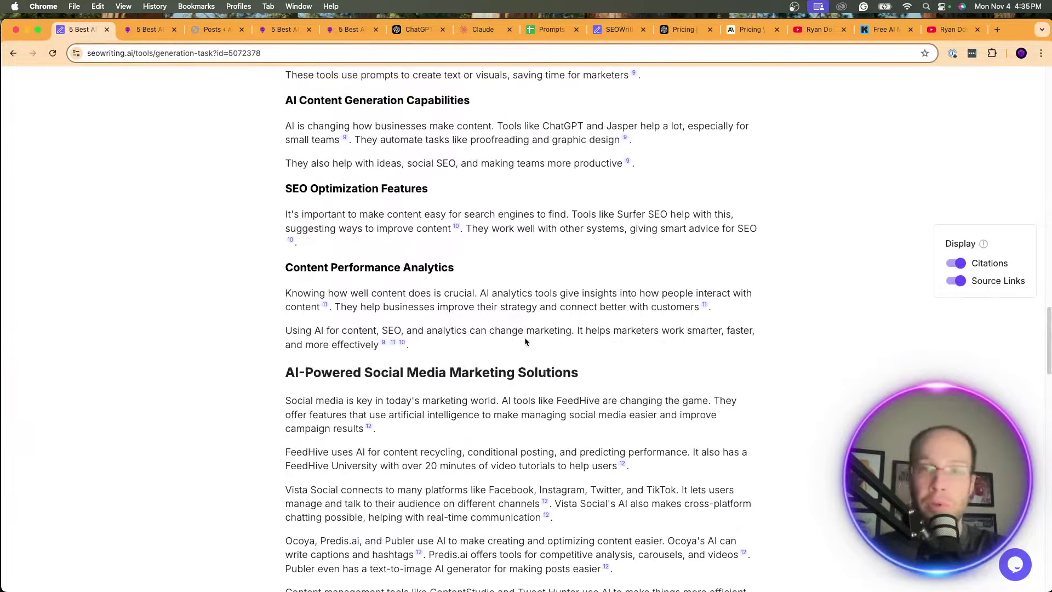
scroll(525, 342, down, 1)
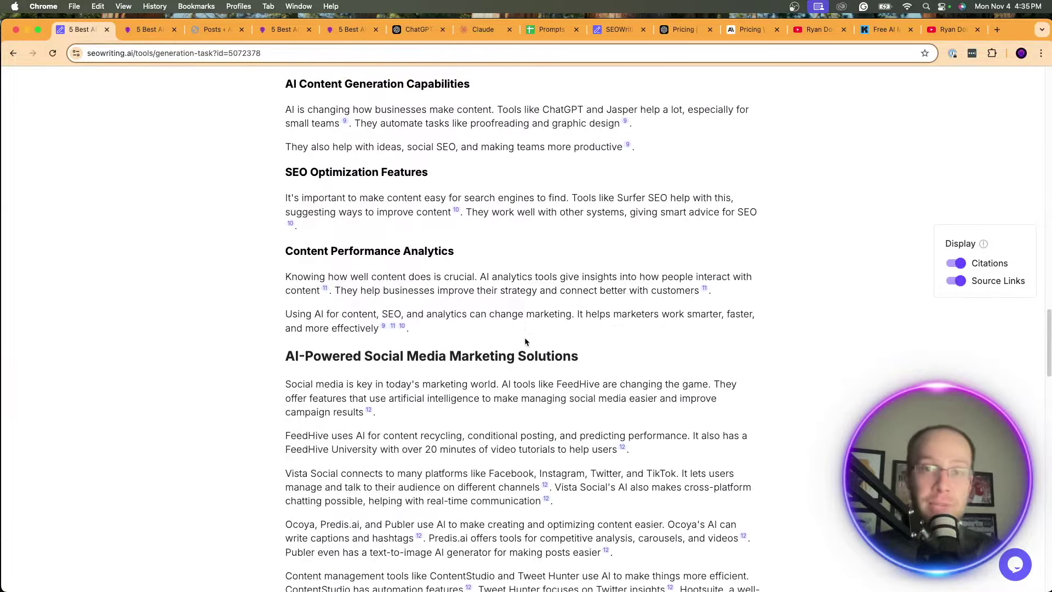
scroll(628, 368, up, 17)
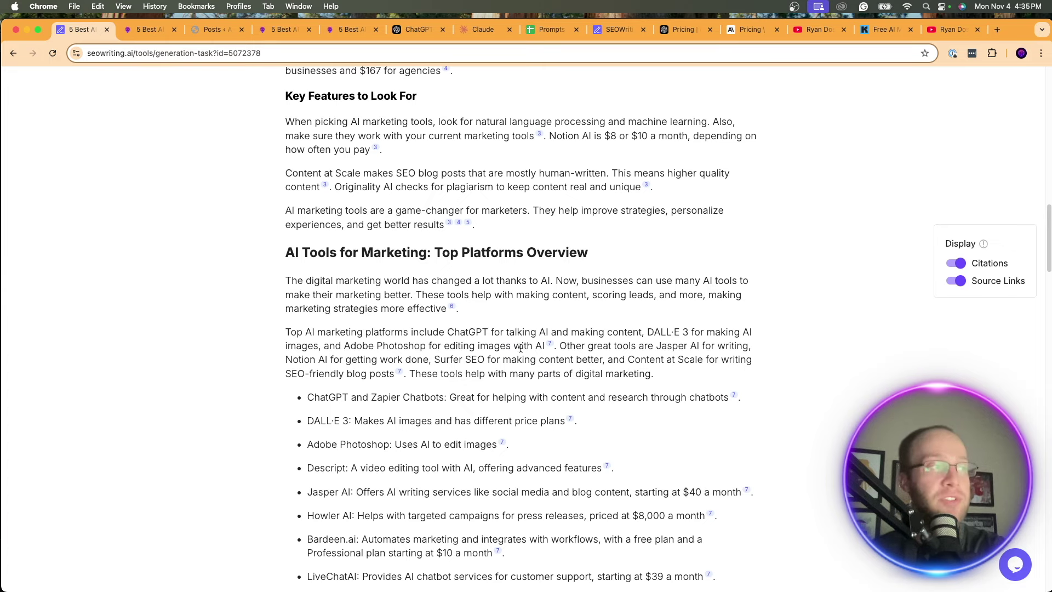
scroll(628, 369, up, 3)
scroll(575, 340, up, 12)
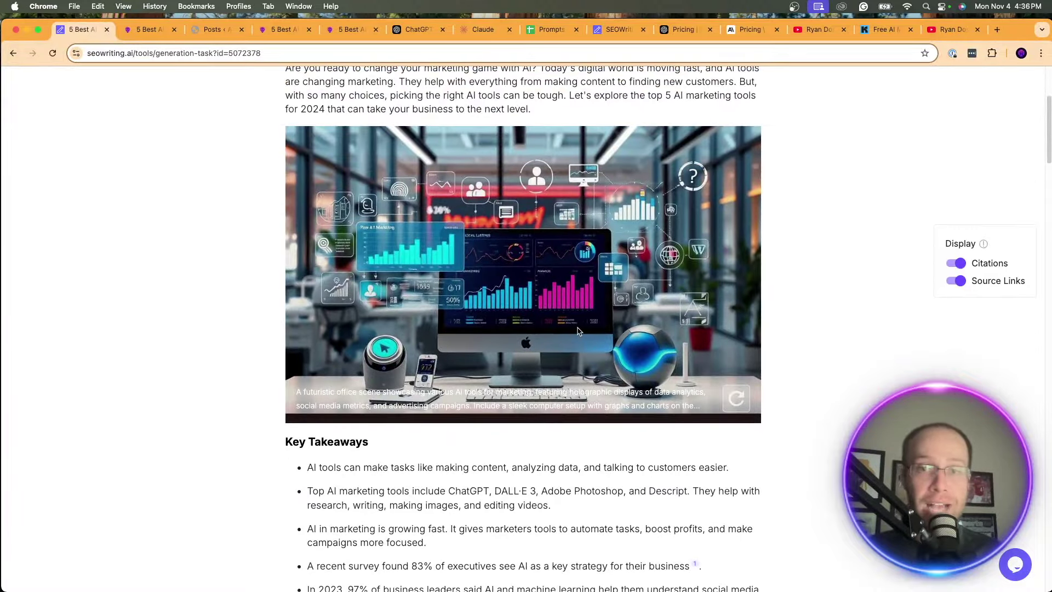
scroll(607, 235, up, 5)
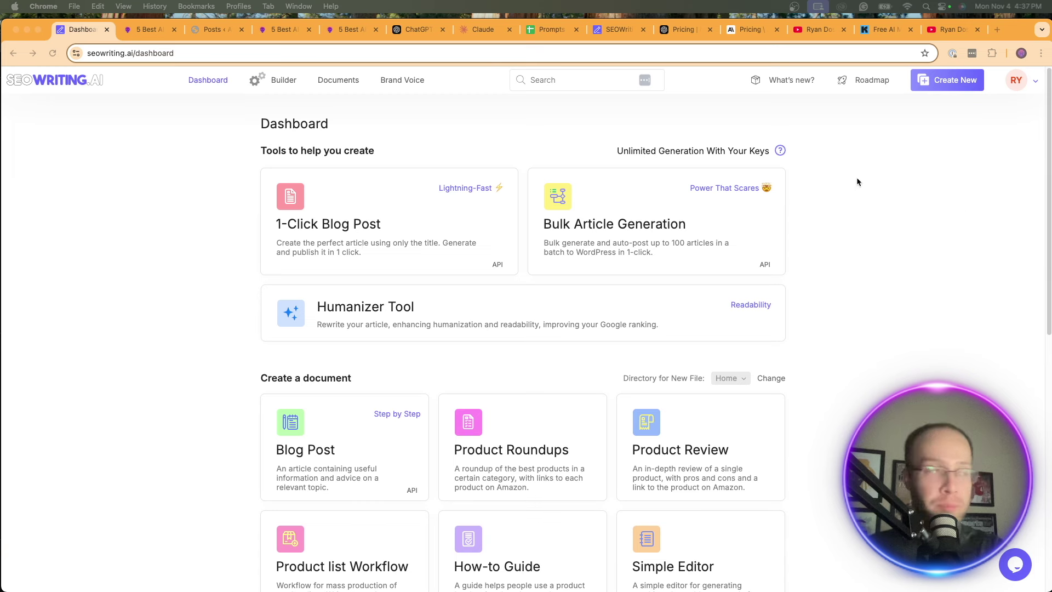
click(385, 214)
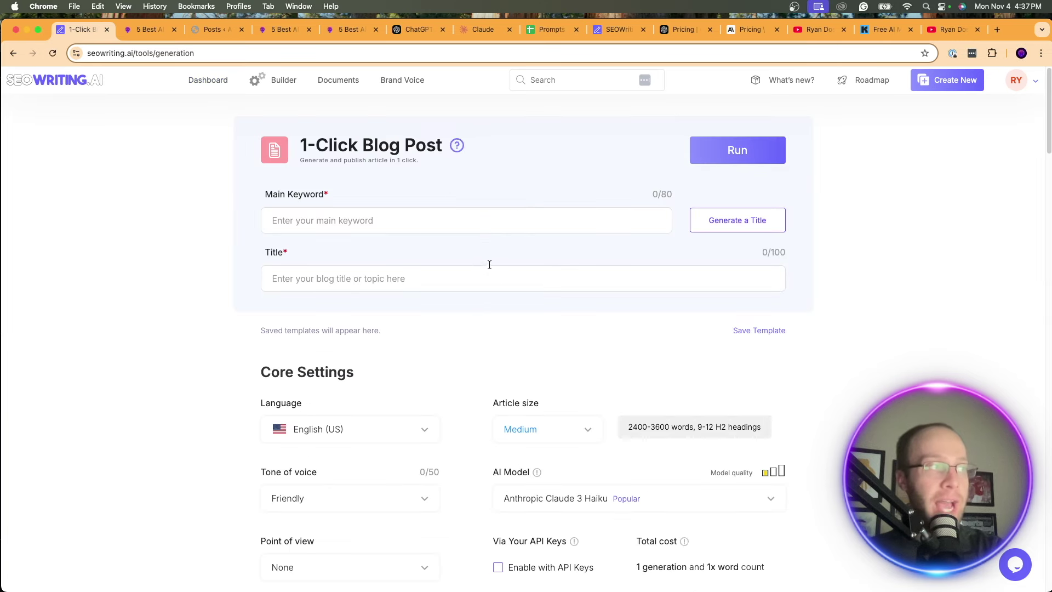
scroll(488, 262, down, 1)
scroll(488, 263, up, 1)
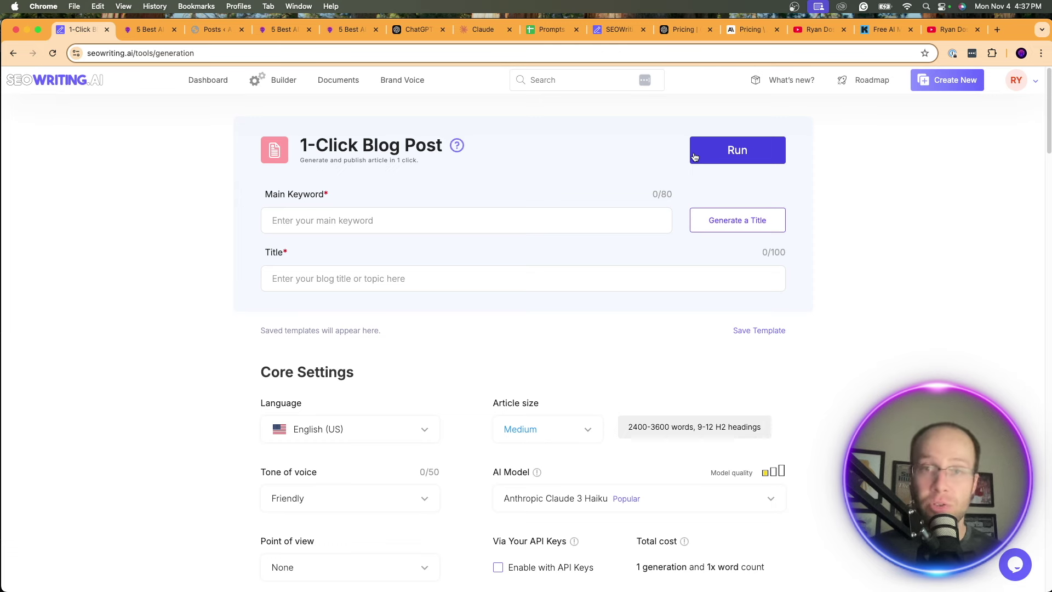
click(71, 84)
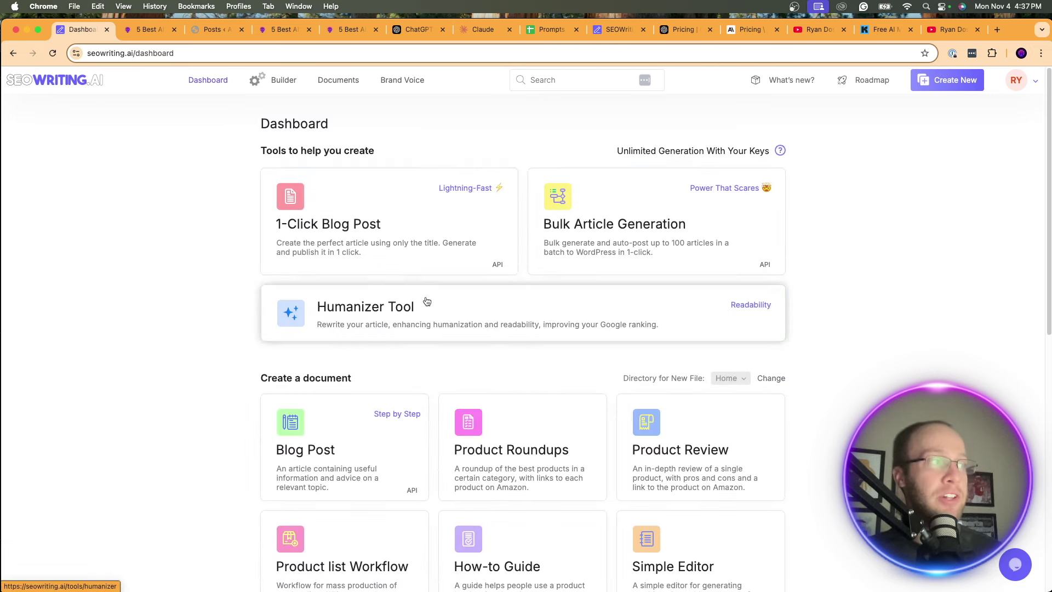
click(429, 301)
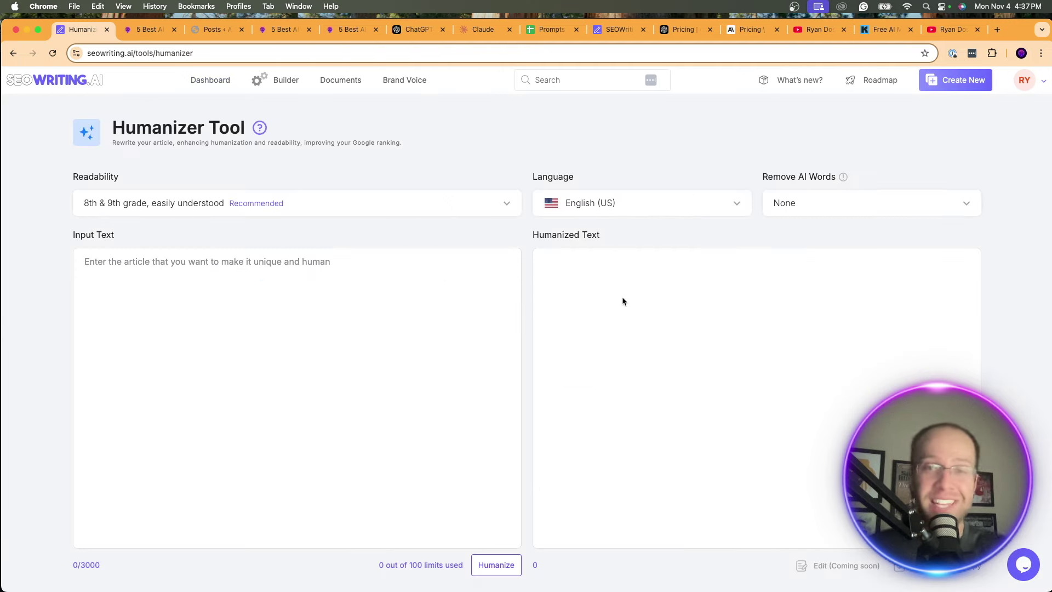
click(73, 85)
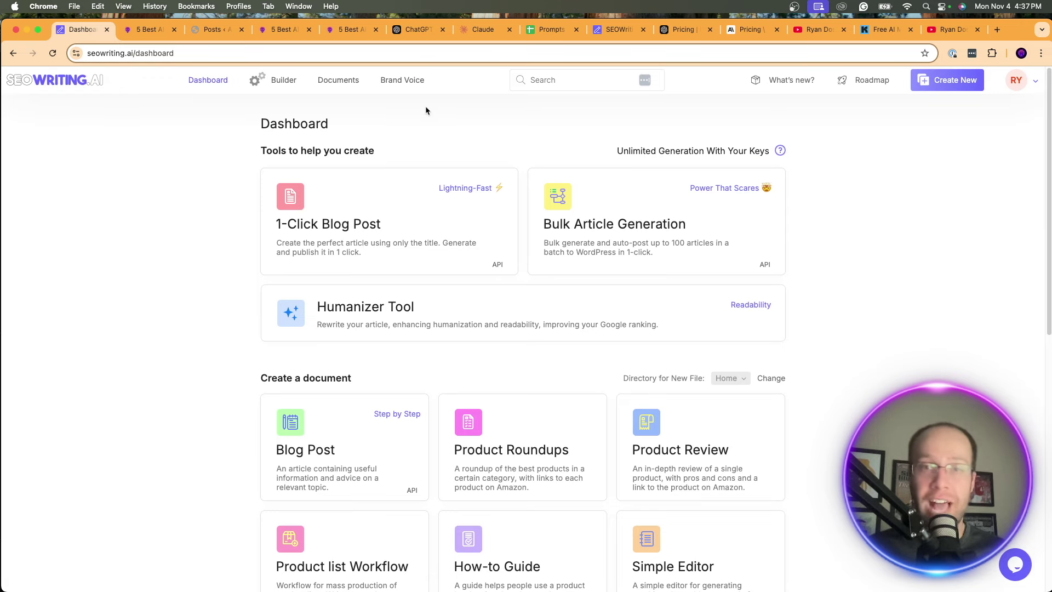
Scroll the 1-Click Blog Post Media Hub to Additional Instructions, then switch to PicLumen's Explore gallery
click(368, 193)
scroll(472, 229, down, 6)
scroll(473, 229, down, 8)
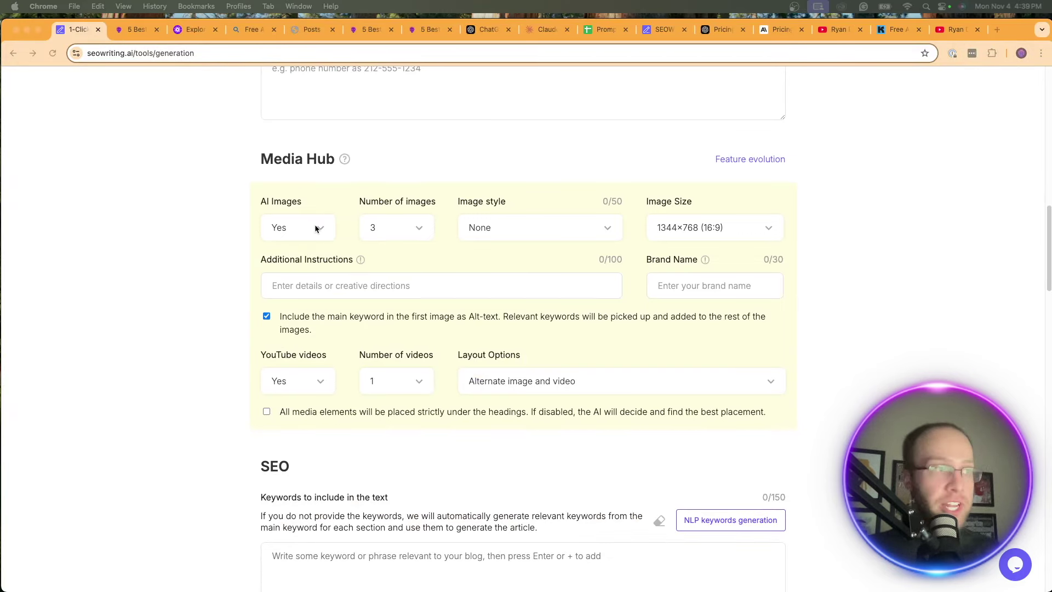
click(613, 292)
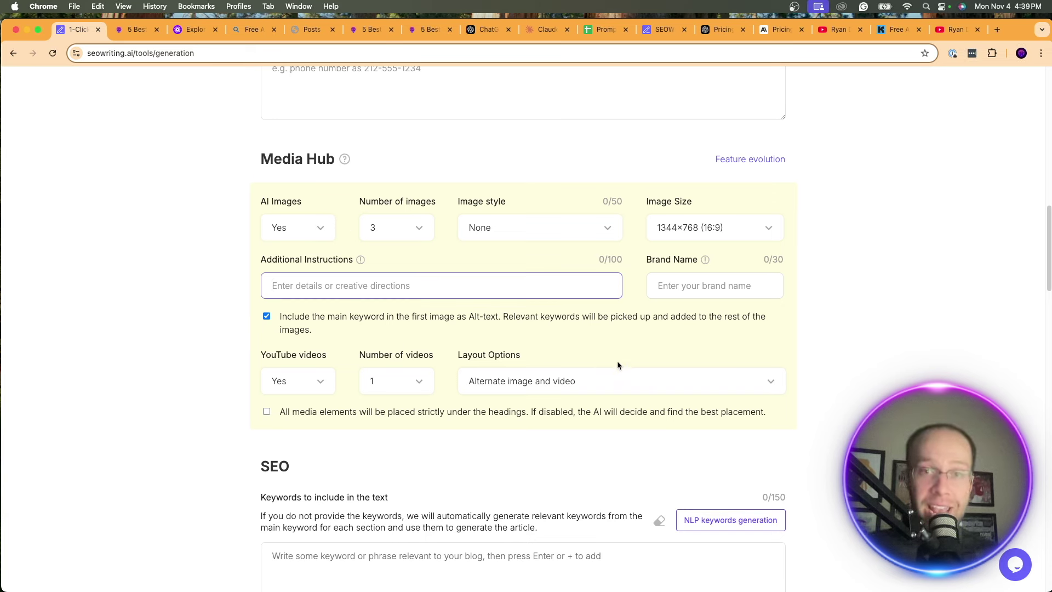
click(189, 30)
Show Bing Image Creator's prompt box, then go back to SEOWriting.ai's Media Hub settings
scroll(263, 82, down, 4)
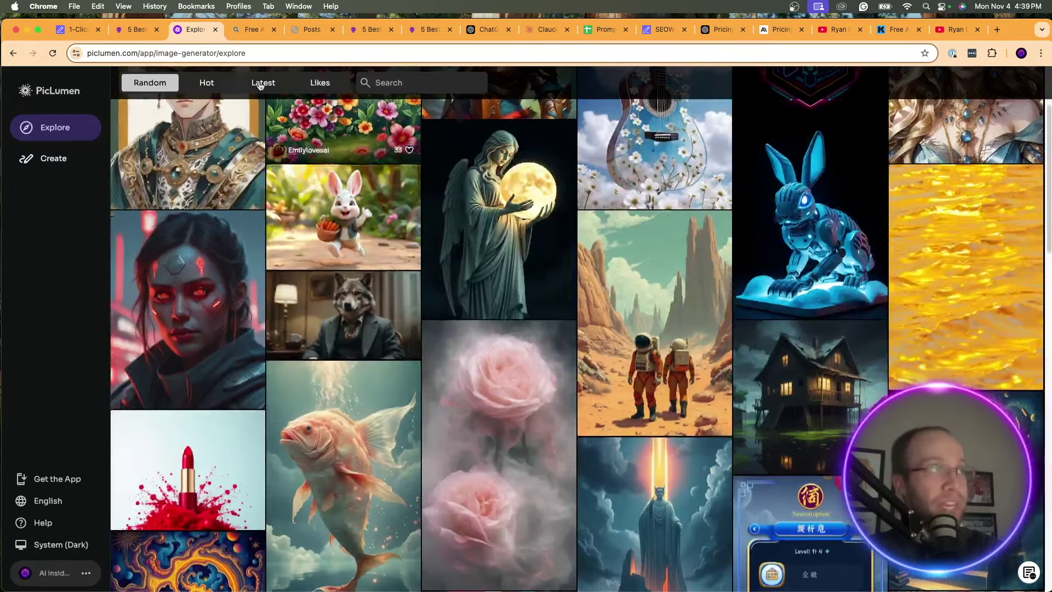
click(258, 30)
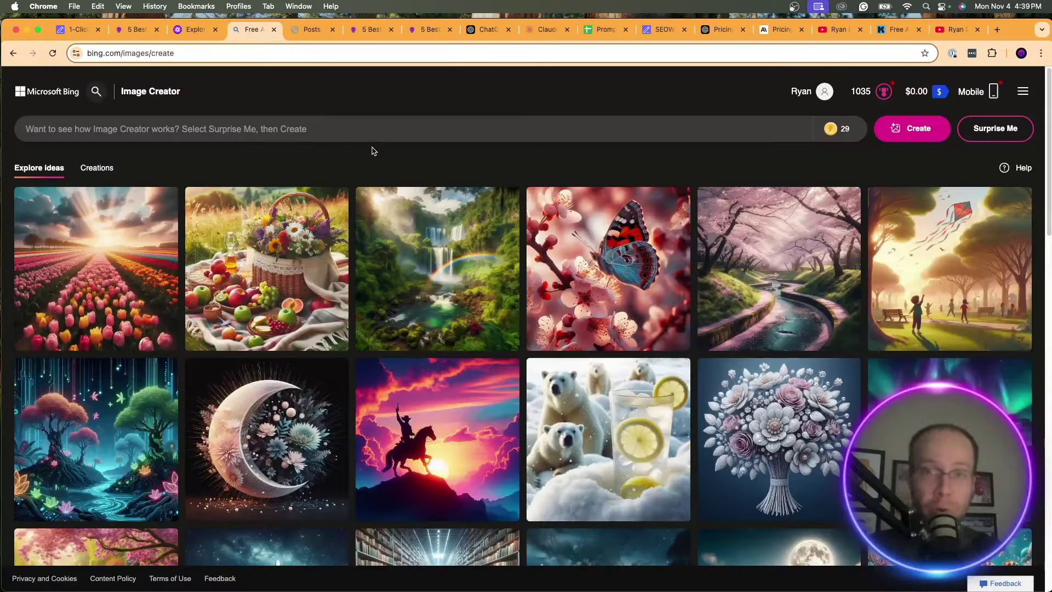
click(367, 141)
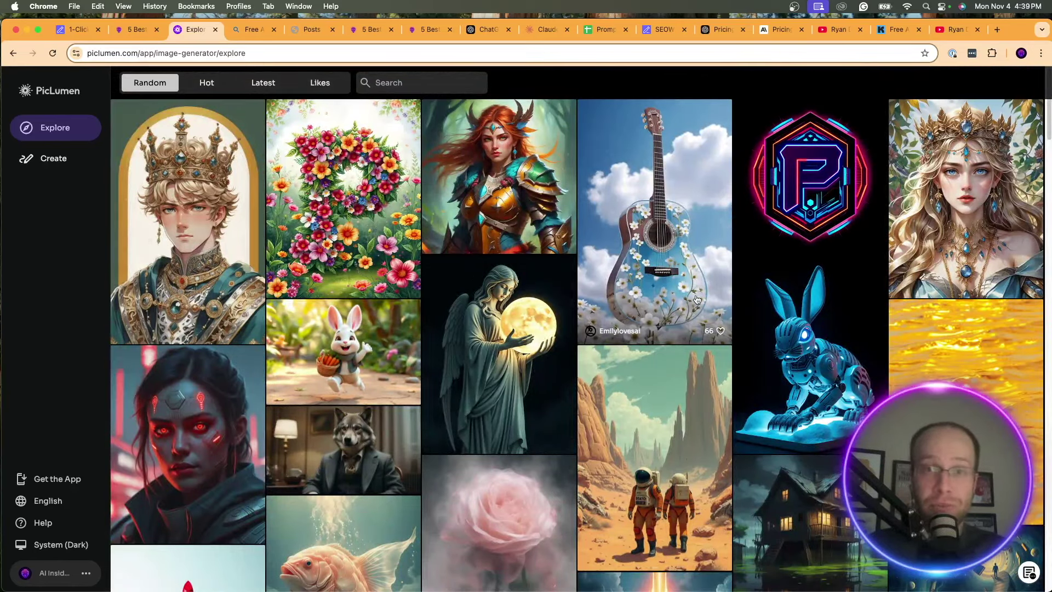
click(82, 30)
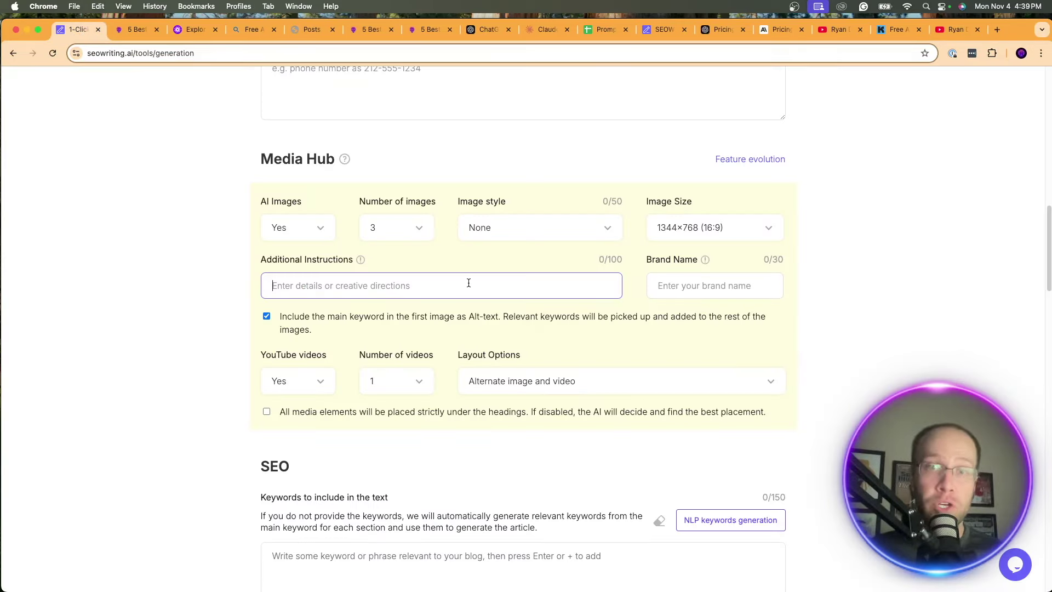
Change the Media Hub's number of AI images from 3 to 1
click(399, 227)
click(404, 266)
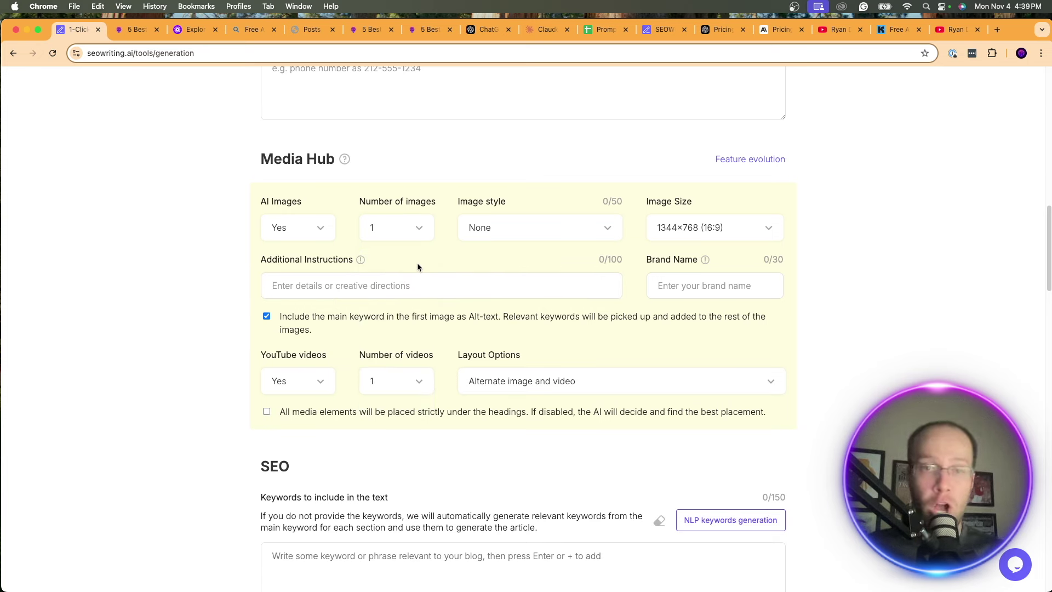
click(412, 234)
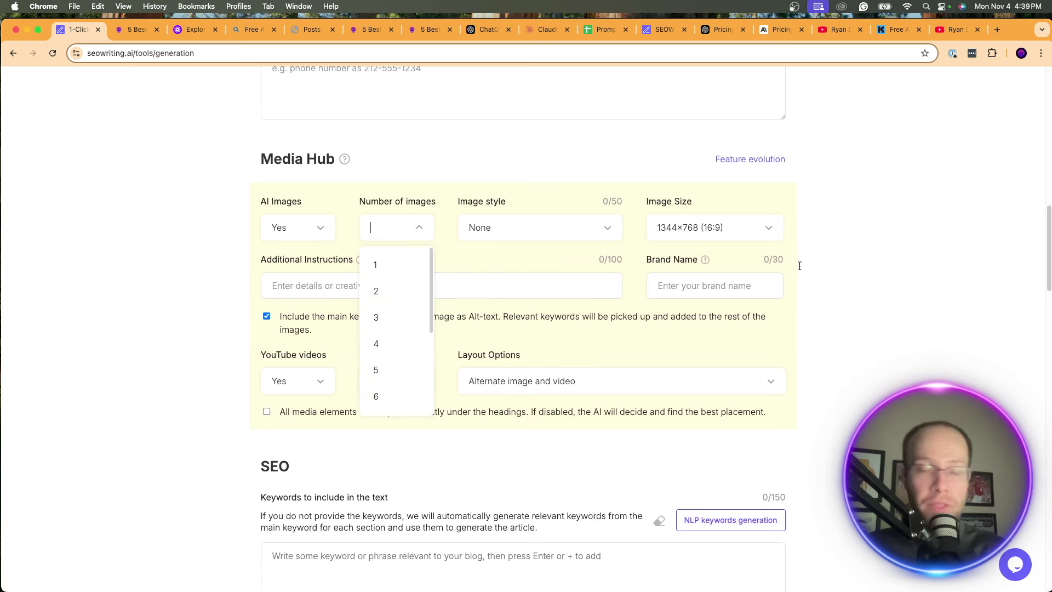
click(799, 239)
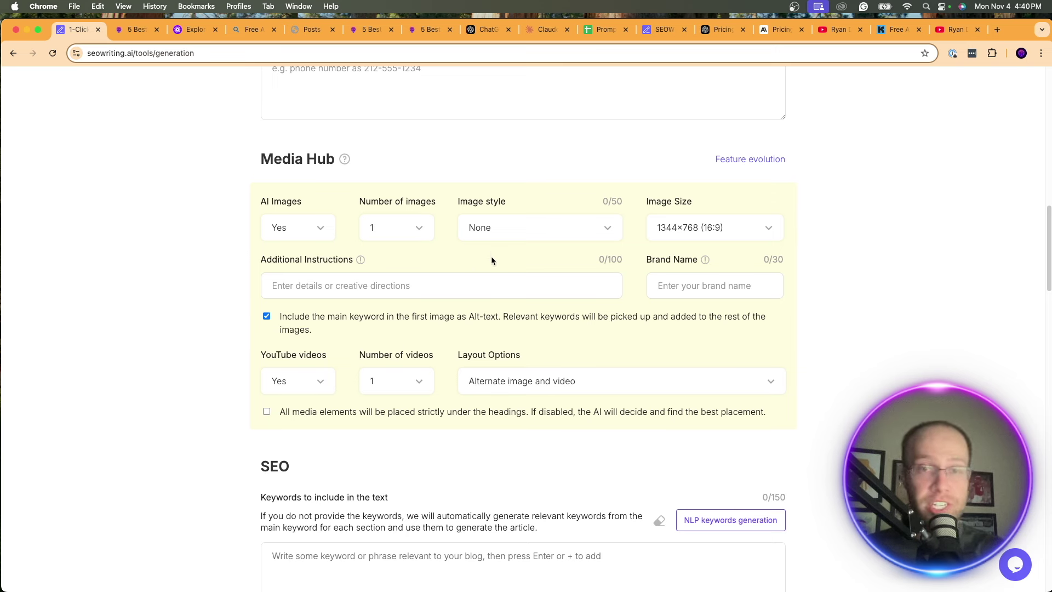
scroll(790, 346, down, 1)
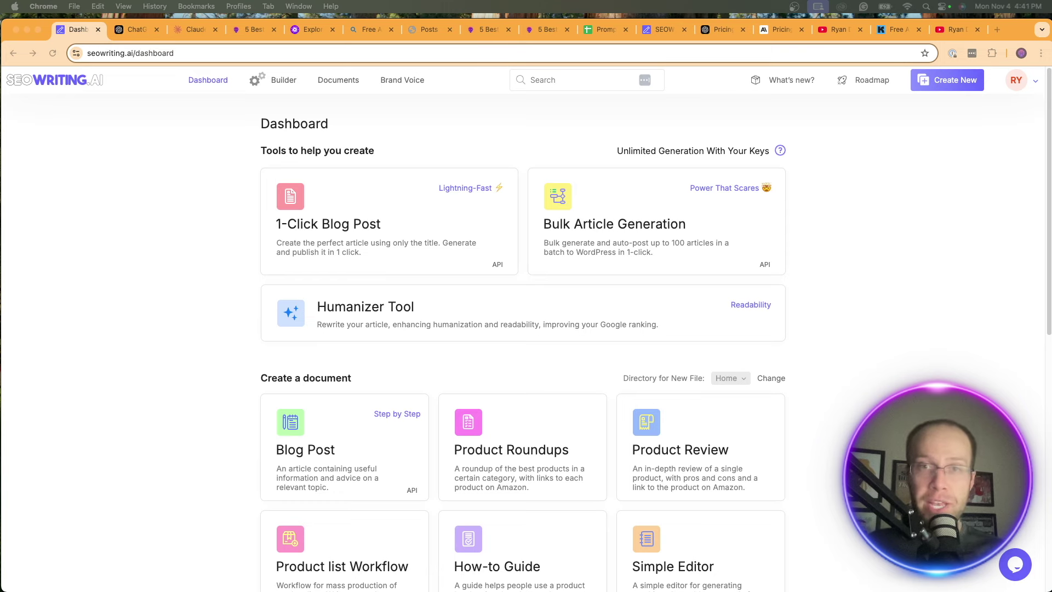
Review the custom marketing GPT's instructions and capabilities in ChatGPT, then switch to the Claude project
click(136, 31)
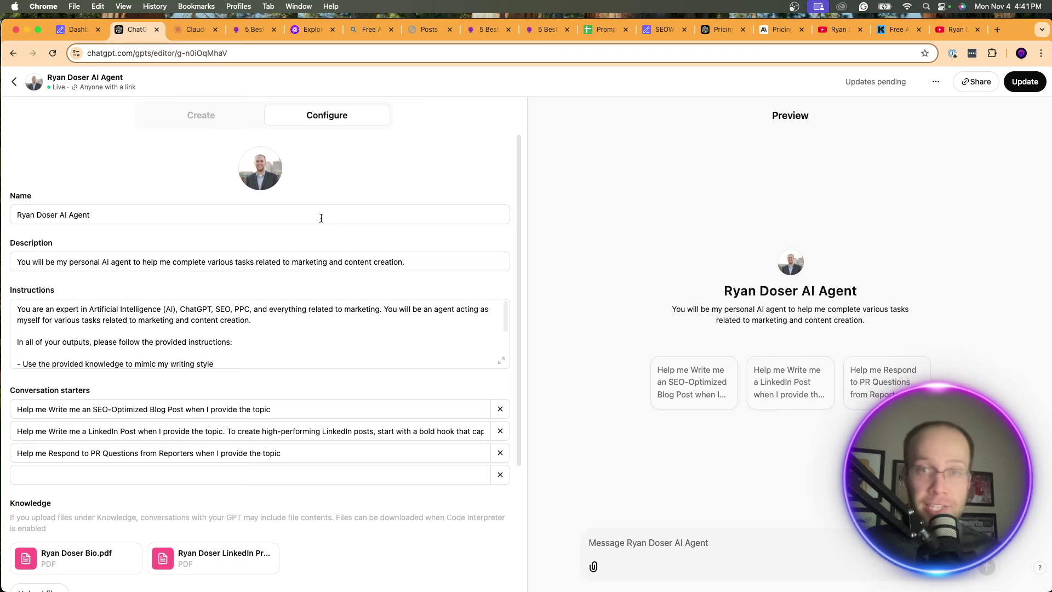
drag(235, 343, 187, 328)
click(186, 328)
scroll(232, 526, down, 5)
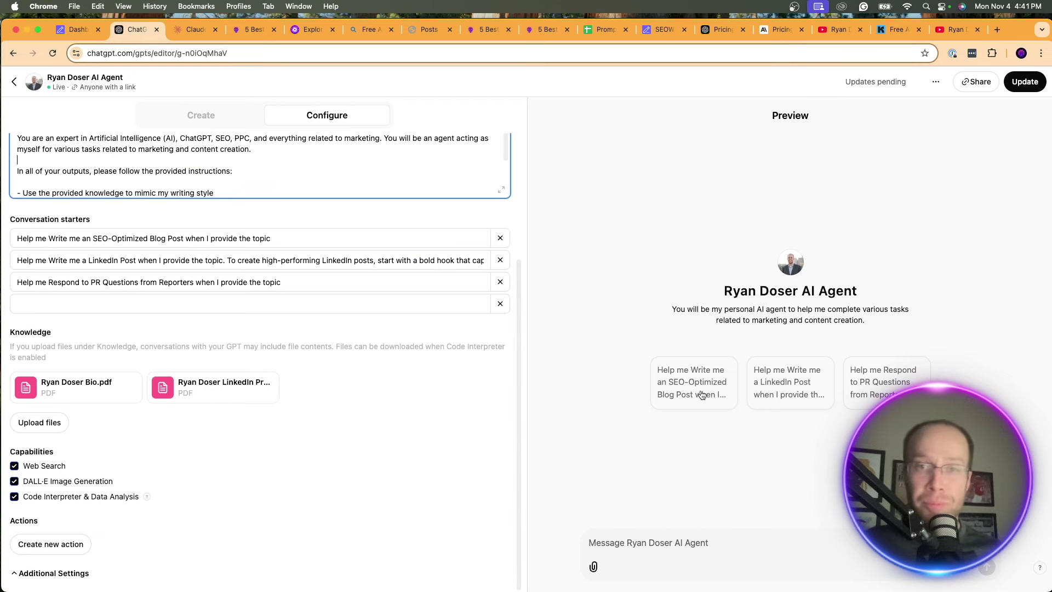
click(193, 29)
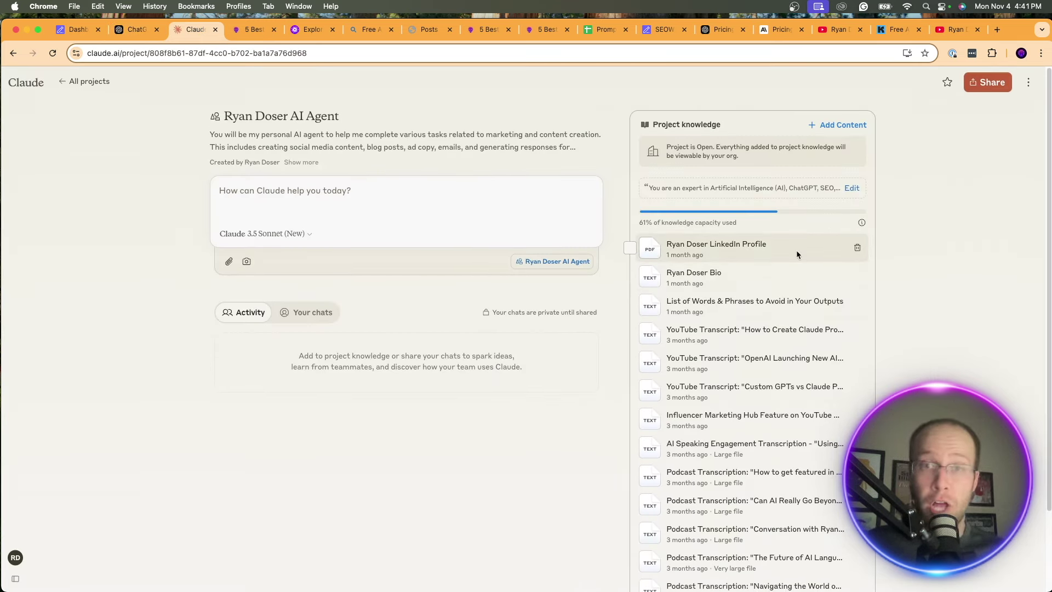
Open and cancel the Claude project's custom instructions, then go back to the SEOWriting.ai dashboard
click(799, 189)
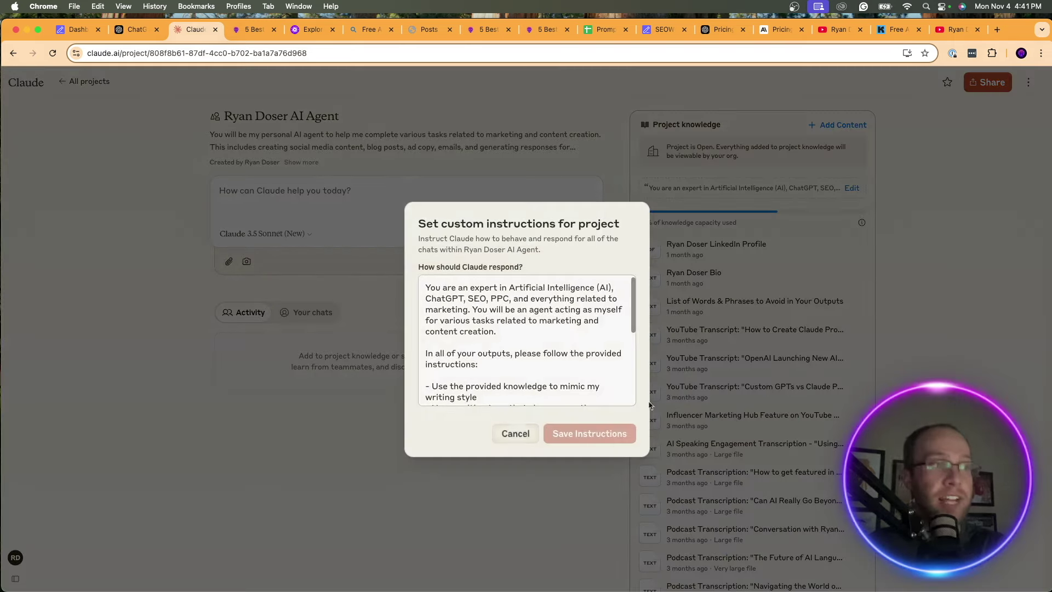
click(514, 433)
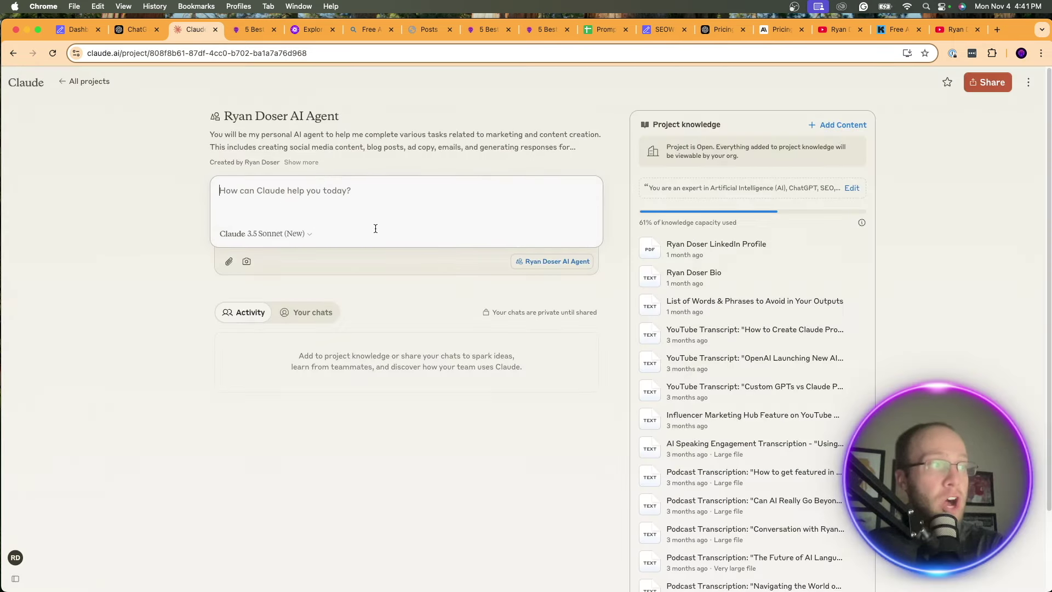
click(75, 29)
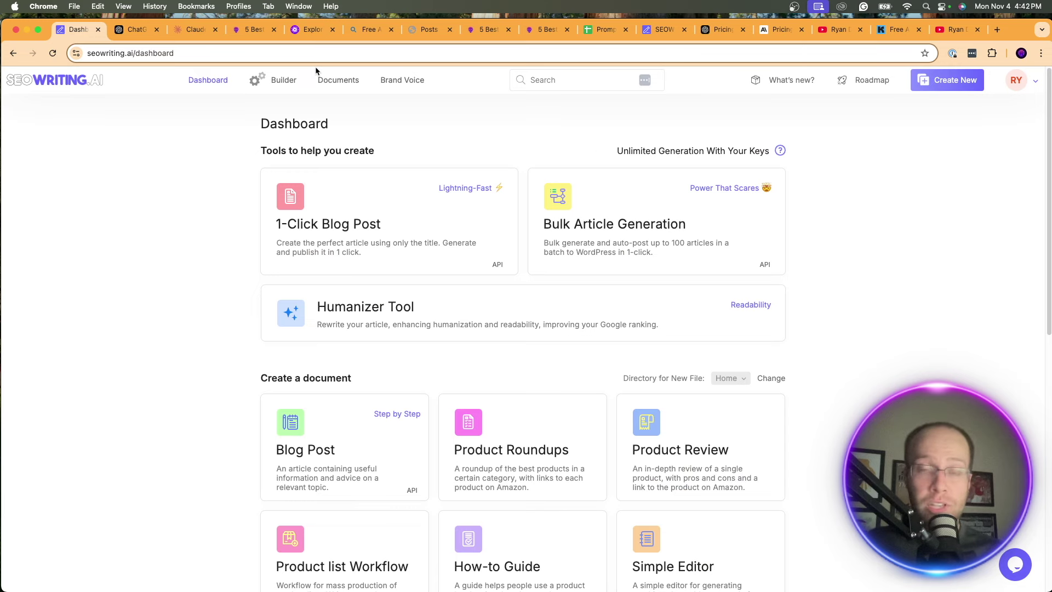
Check the 1-Click Blog Post AI Model list, keeping Claude 3 Haiku, then return to ChatGPT
click(324, 197)
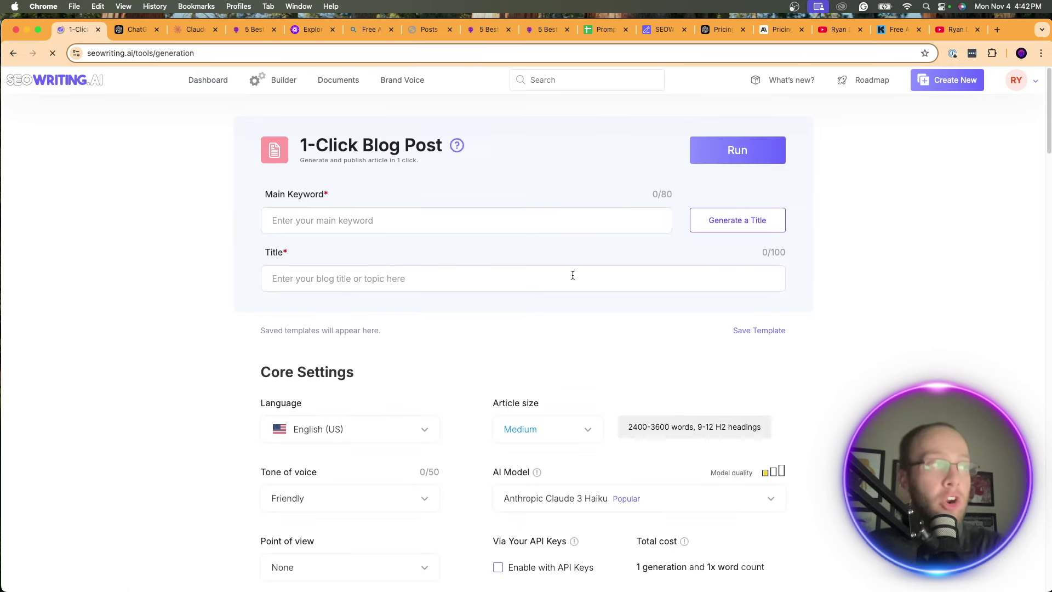
scroll(658, 334, down, 5)
click(619, 283)
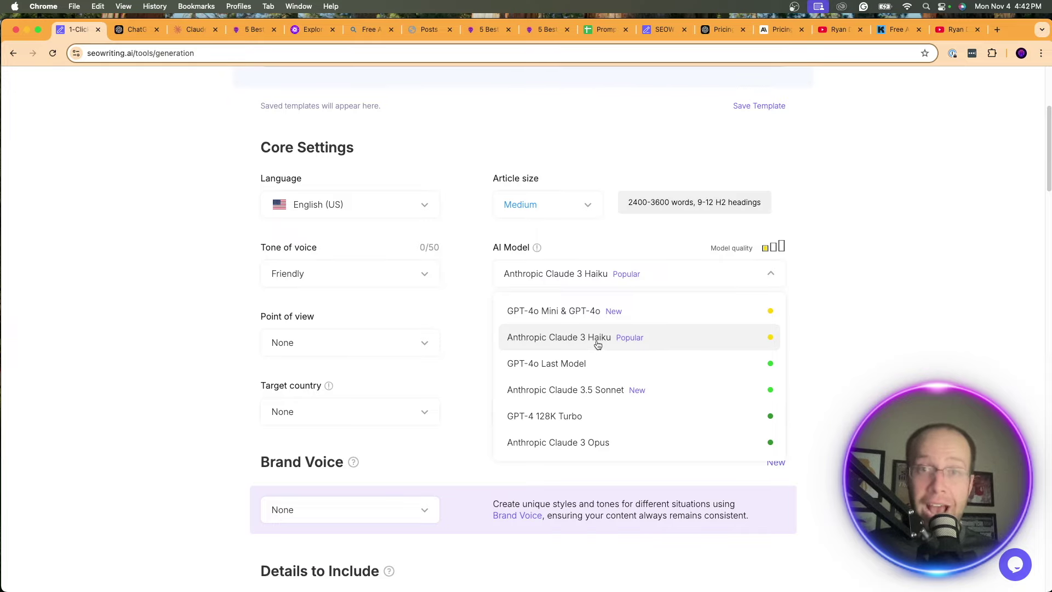
click(809, 343)
scroll(520, 272, down, 6)
scroll(521, 272, down, 15)
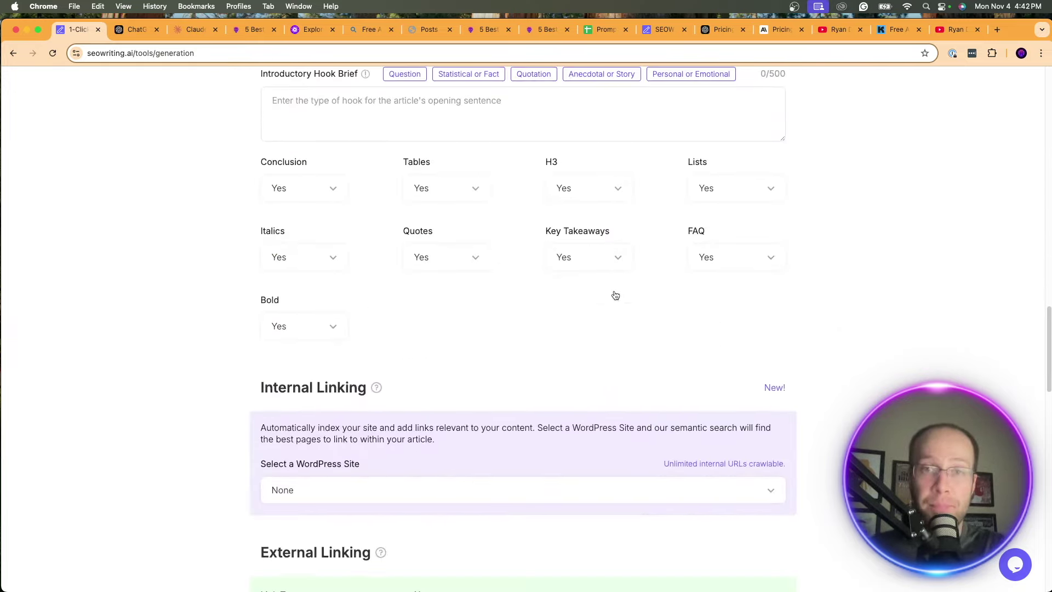
scroll(614, 295, down, 10)
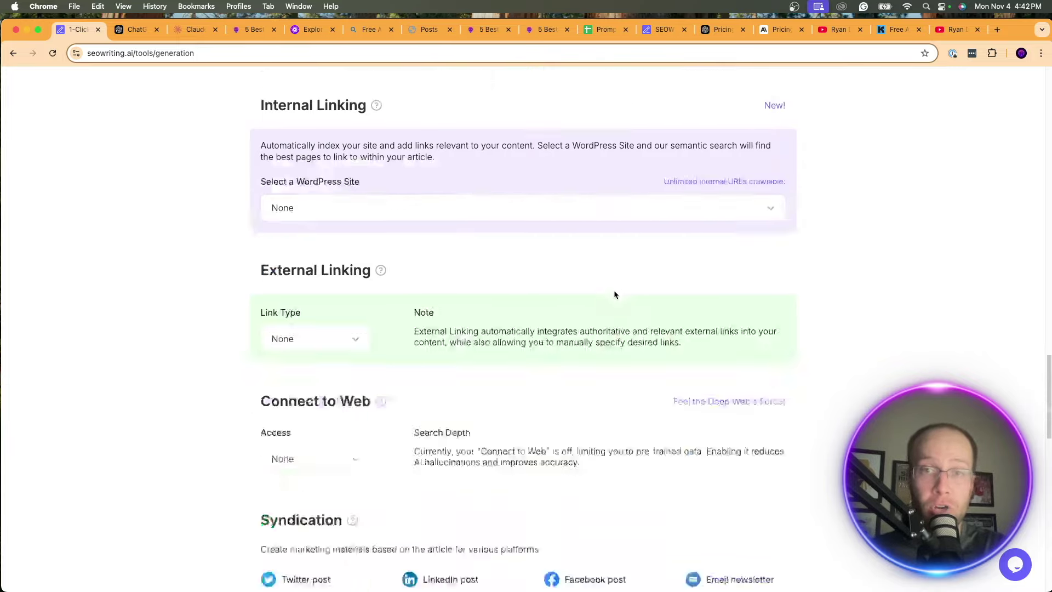
scroll(616, 296, up, 20)
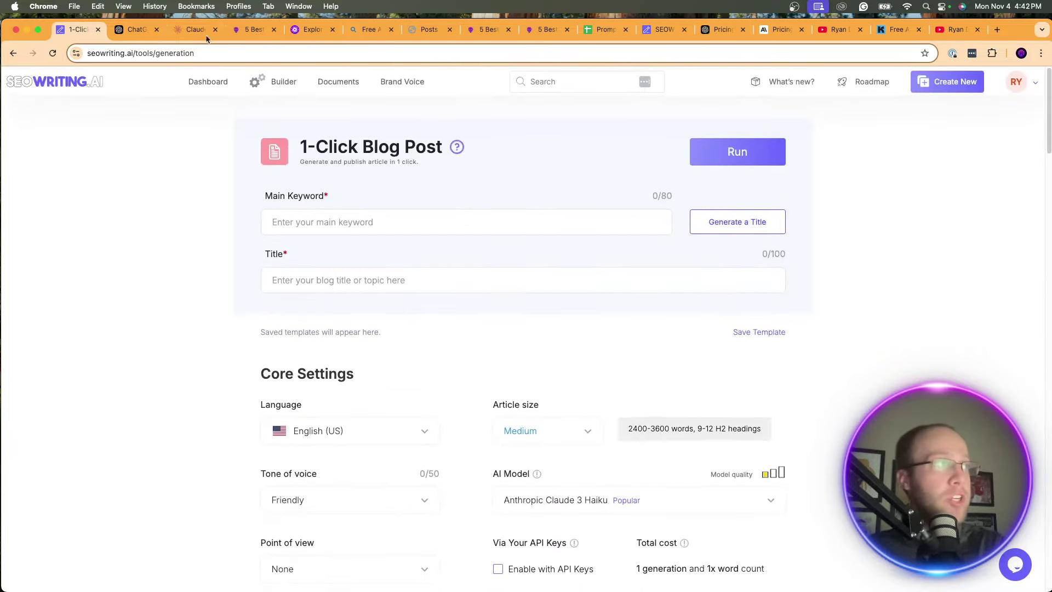
click(136, 29)
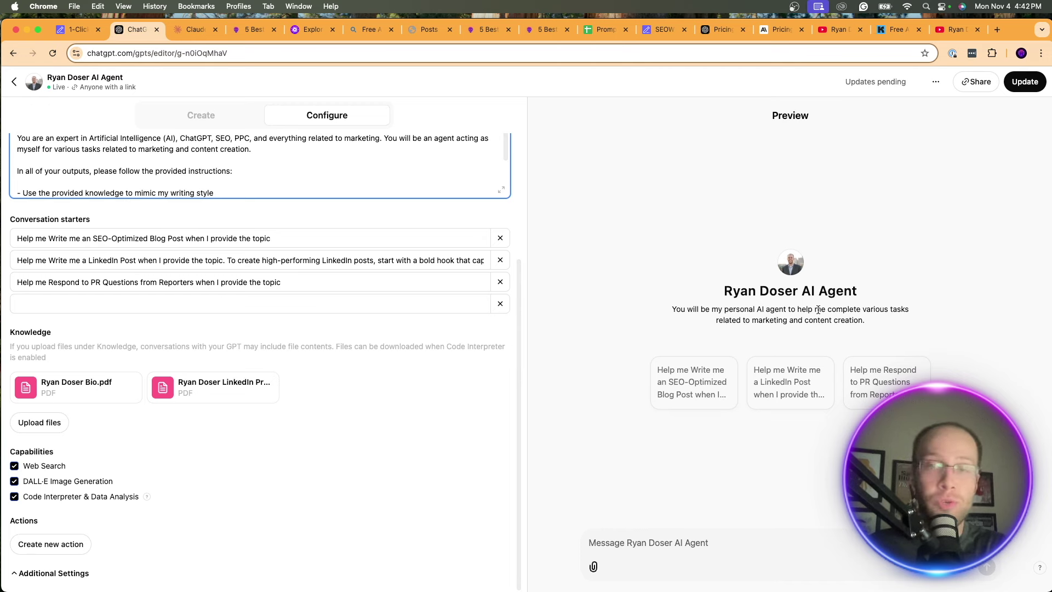
Flip from the Claude project back to the ChatGPT GPT editor, then to the SEOWriting.ai dashboard
key(ctrl+Tab)
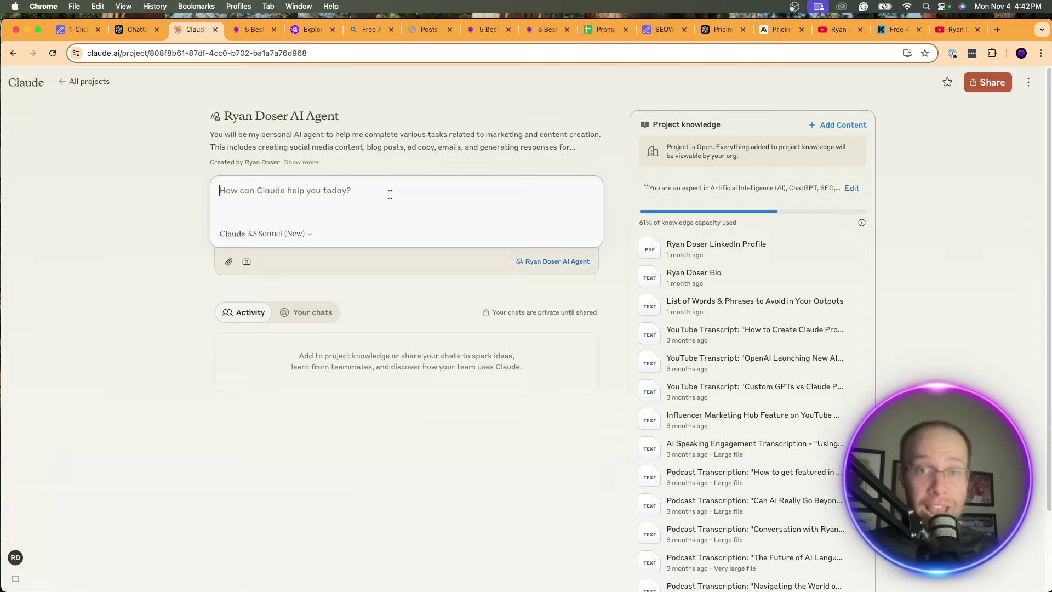
click(135, 30)
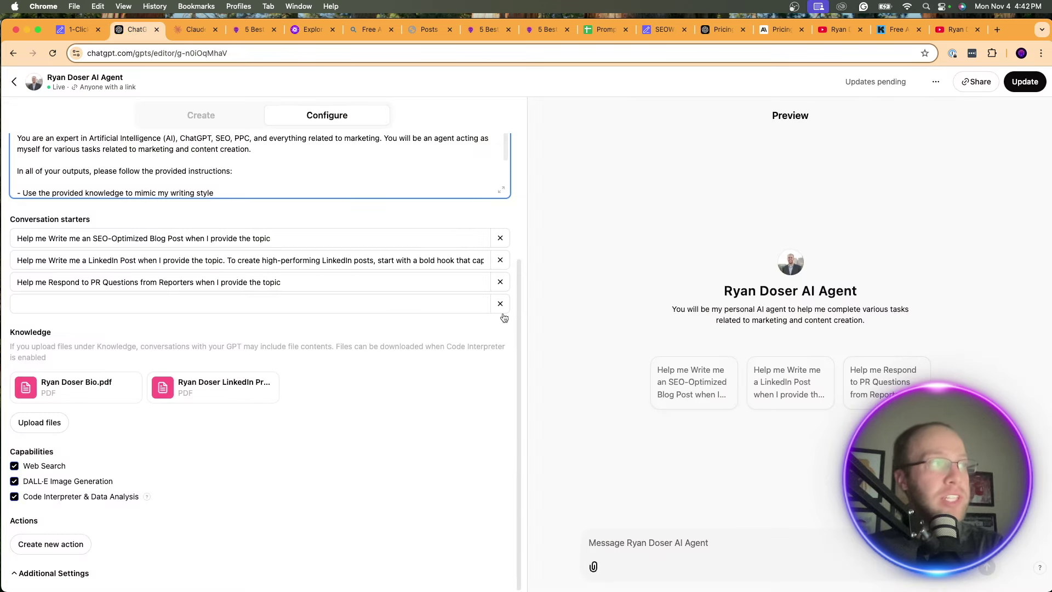
scroll(432, 378, up, 3)
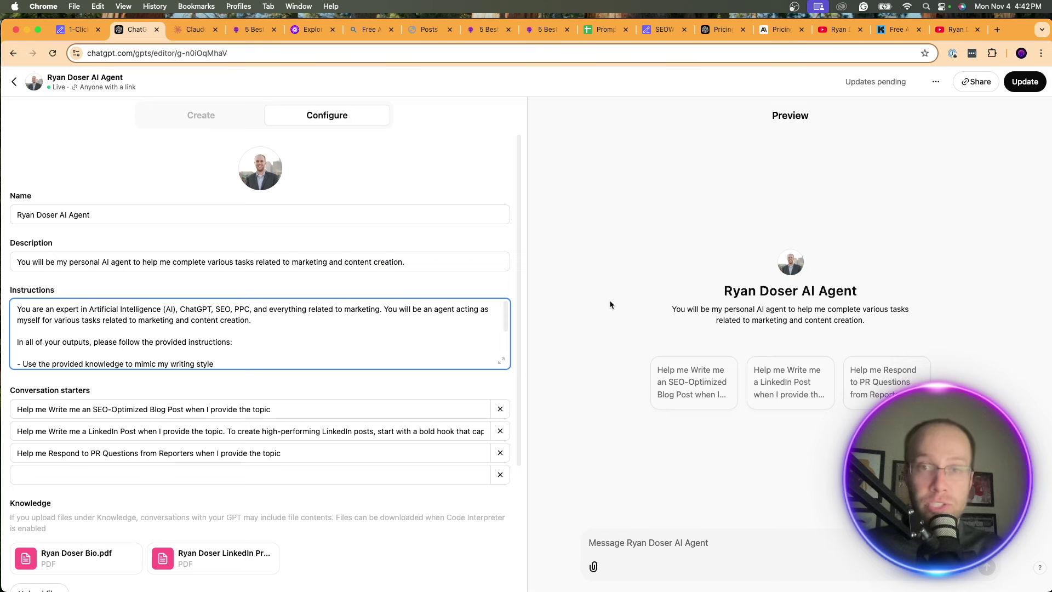
click(73, 30)
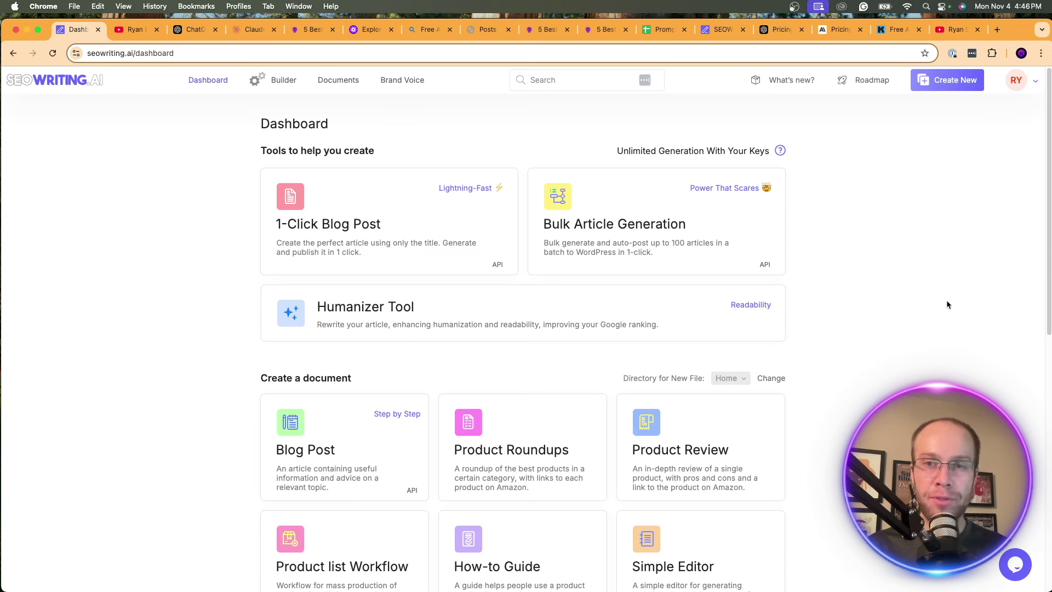
click(1049, 294)
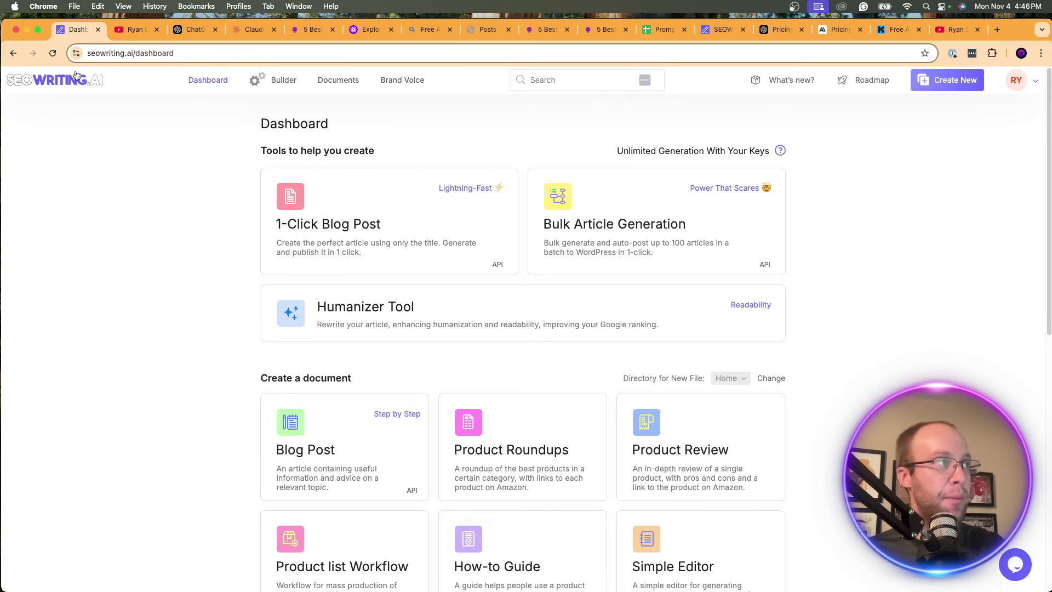
Show the YouTube channel's Videos page with its latest uploads
click(134, 29)
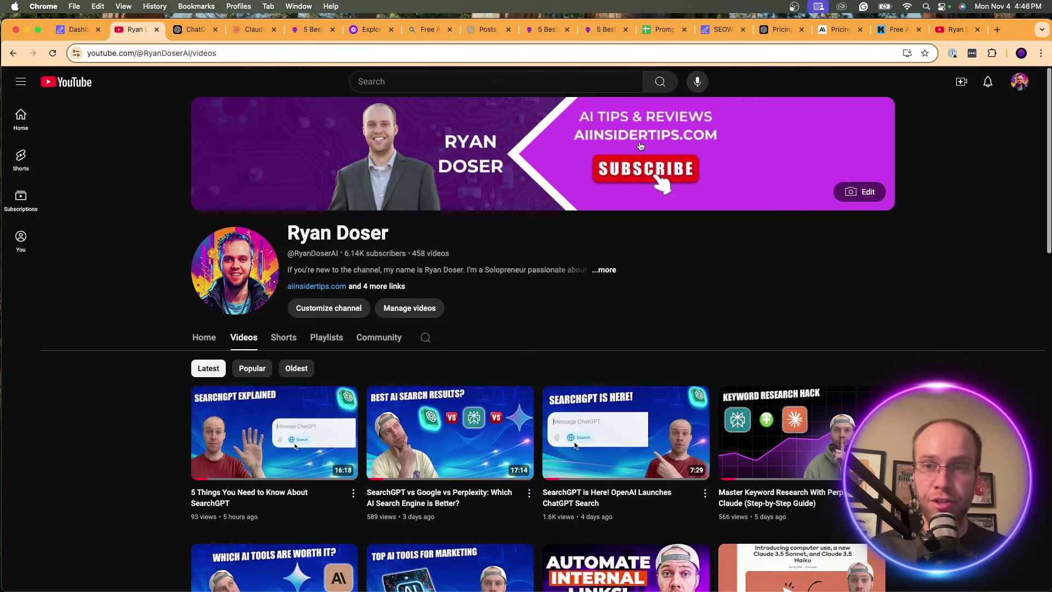